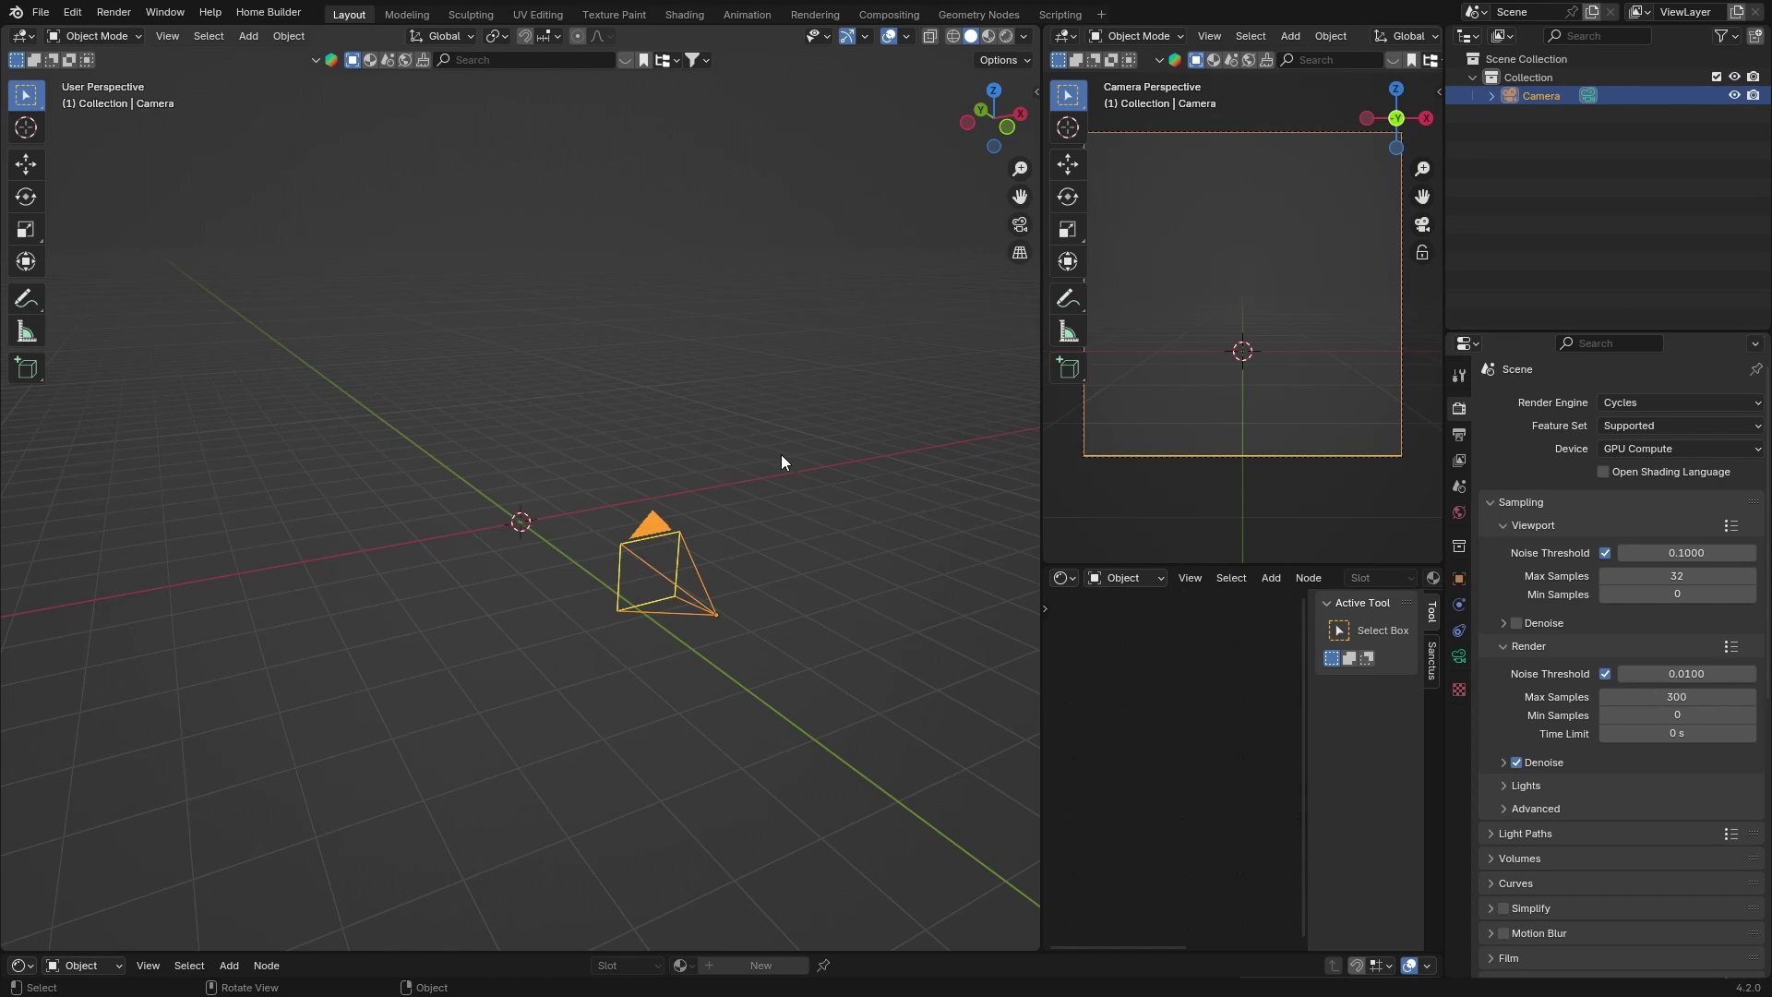
# Click empty viewport space to deselect the camera in the otherwise empty scene
pyautogui.click(696, 462)
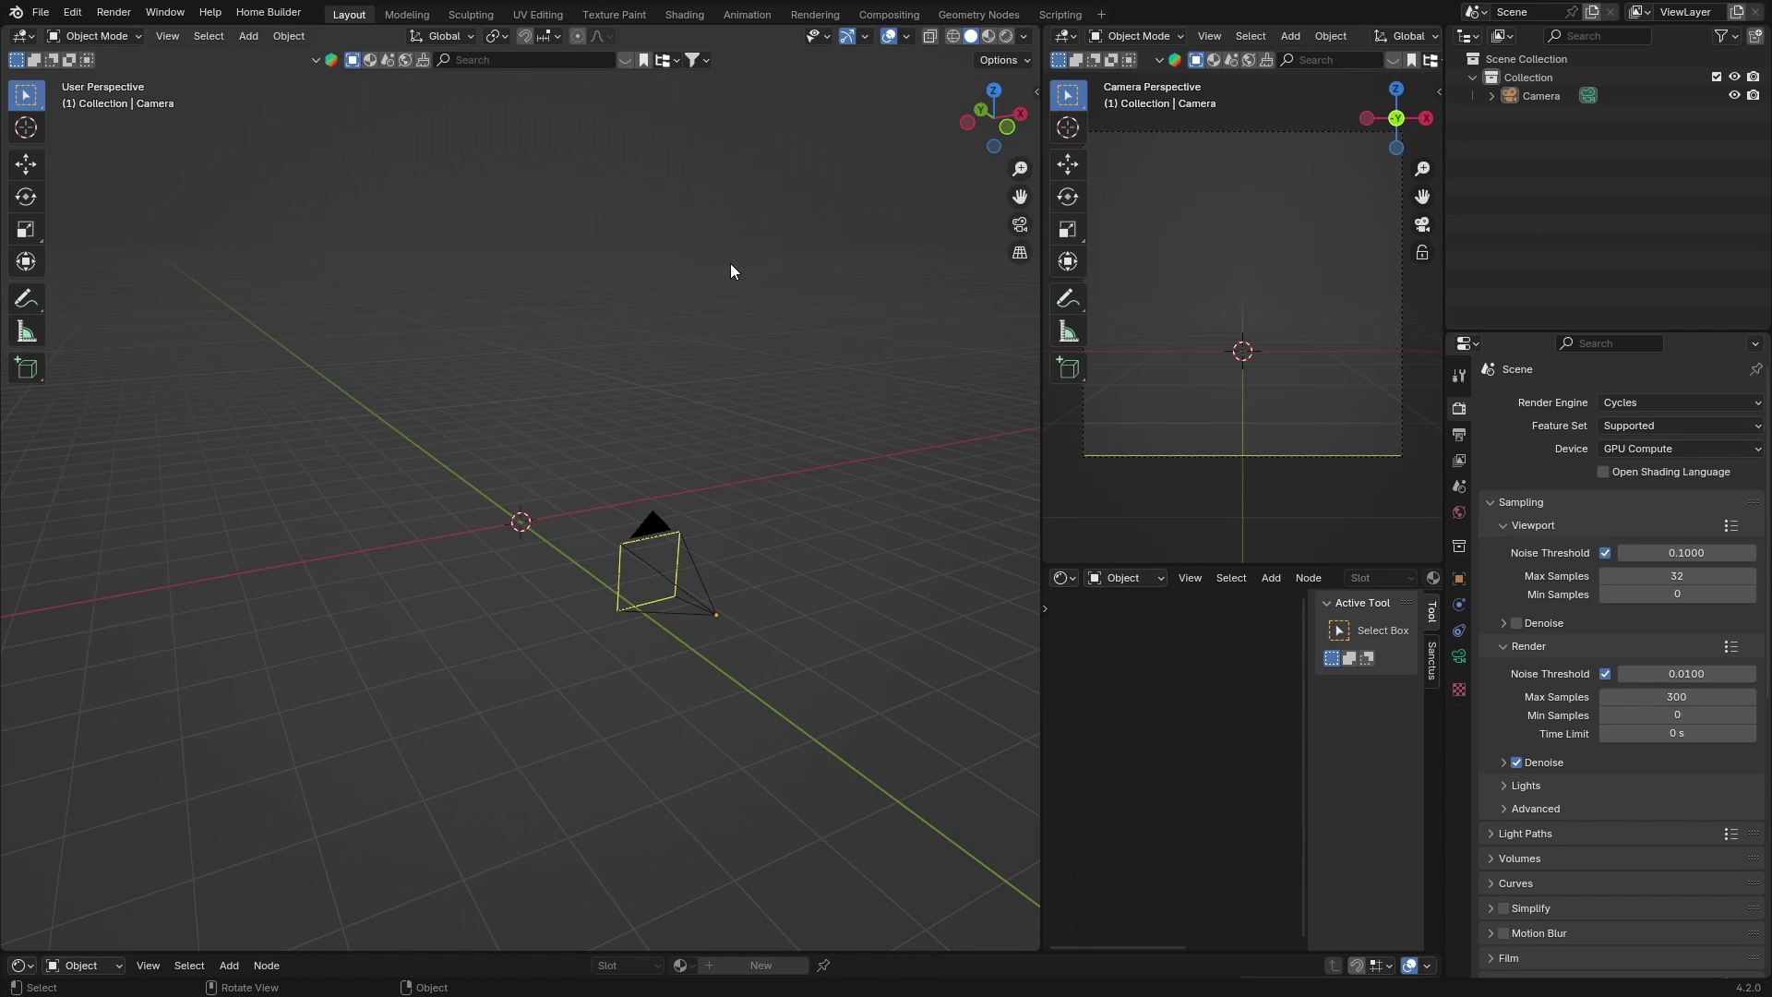
# Open the recent lake landscape file 'glass eevee 4.2.blend'
pyautogui.click(42, 12)
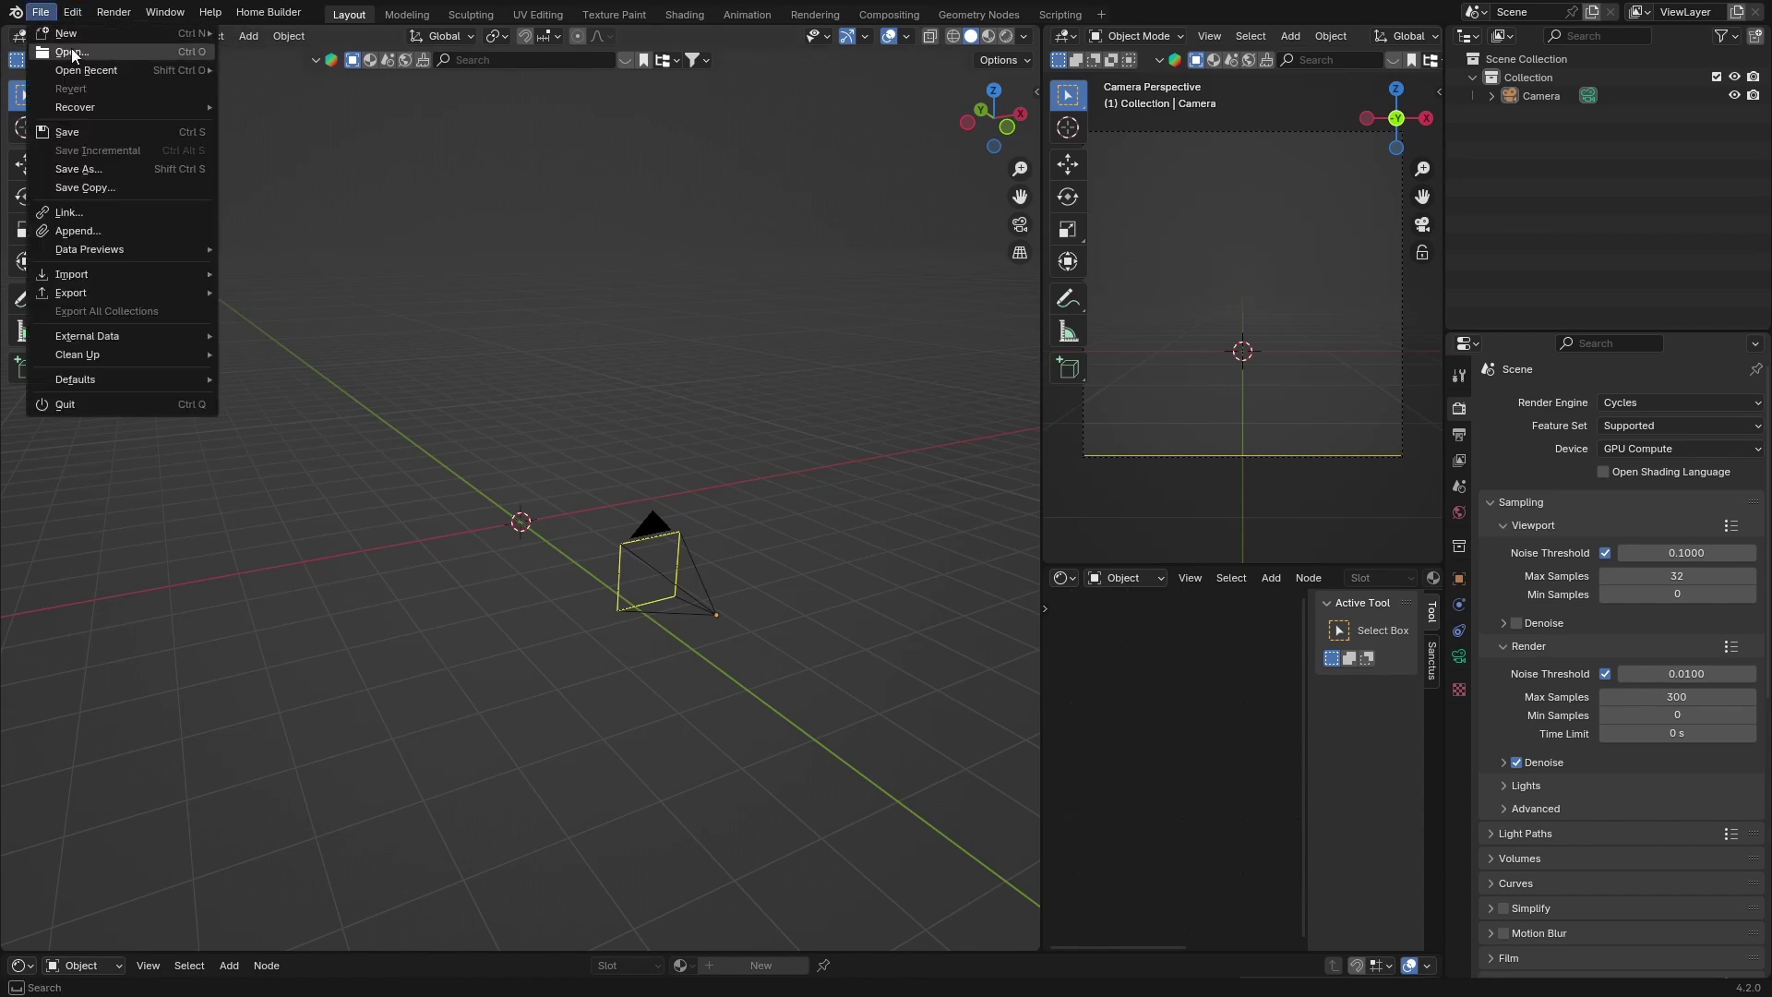
pyautogui.moveTo(80, 70)
pyautogui.click(271, 71)
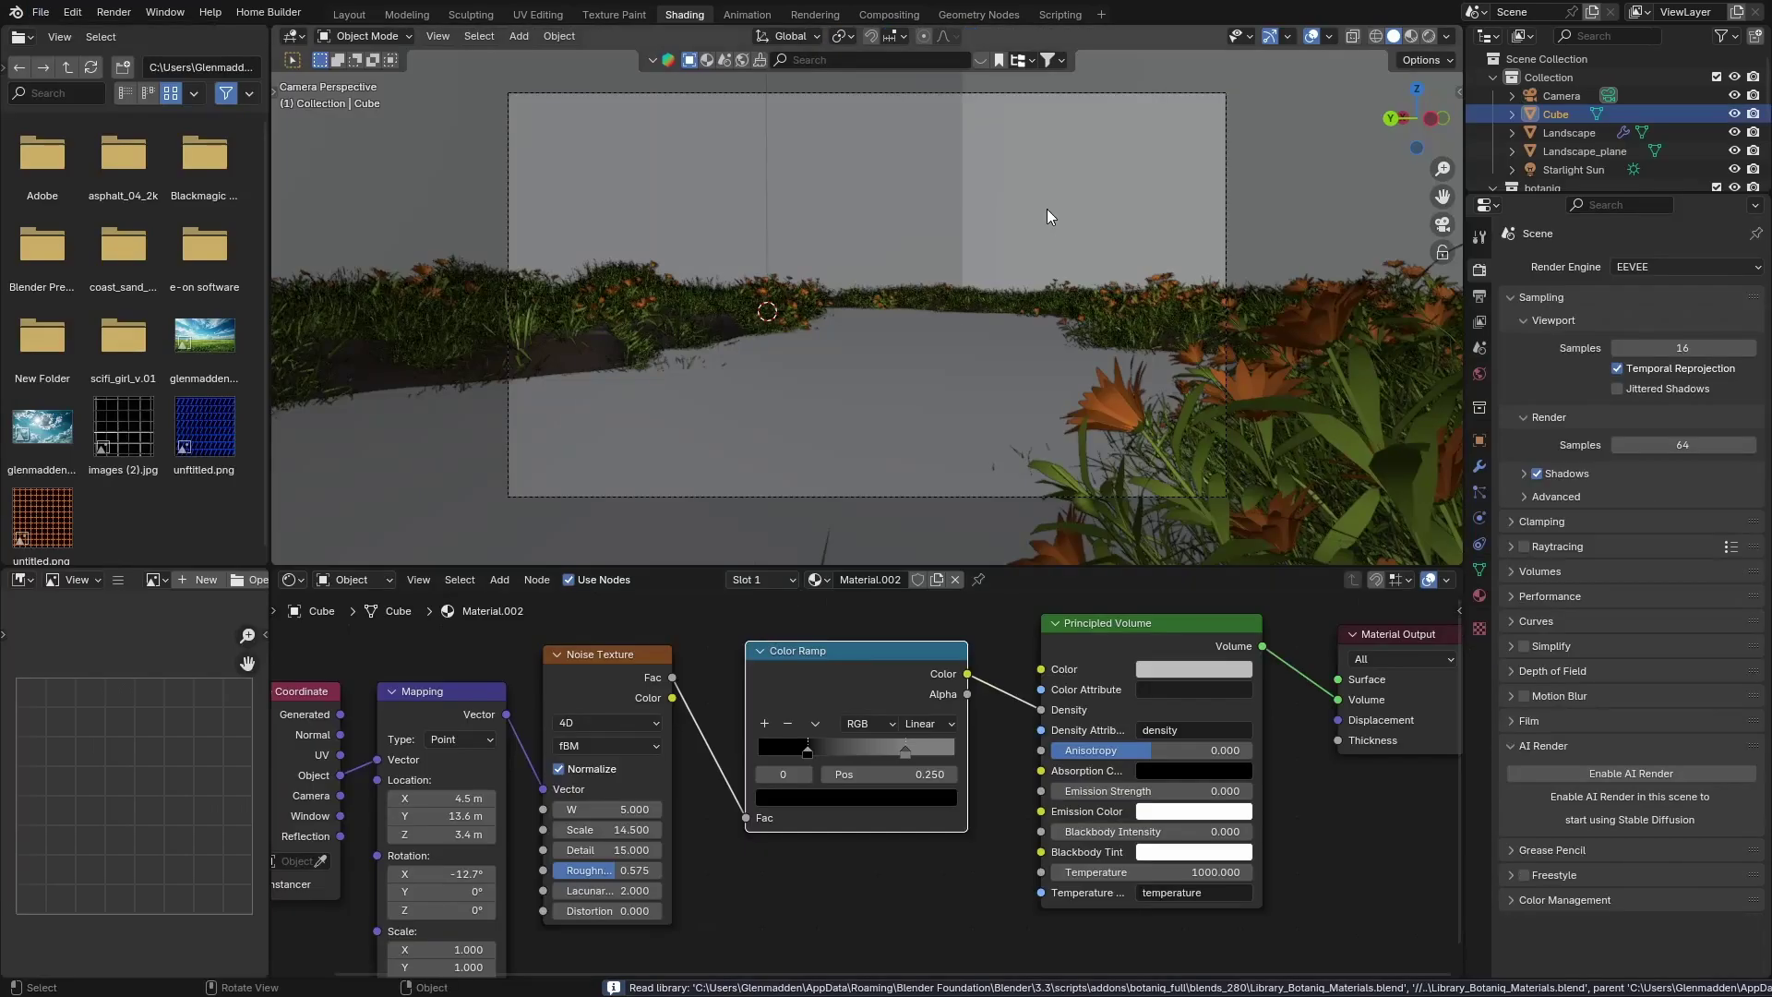
# Hide the Cube from viewport and render, then view through the camera in the Layout workspace
pyautogui.click(1735, 115)
pyautogui.click(1753, 115)
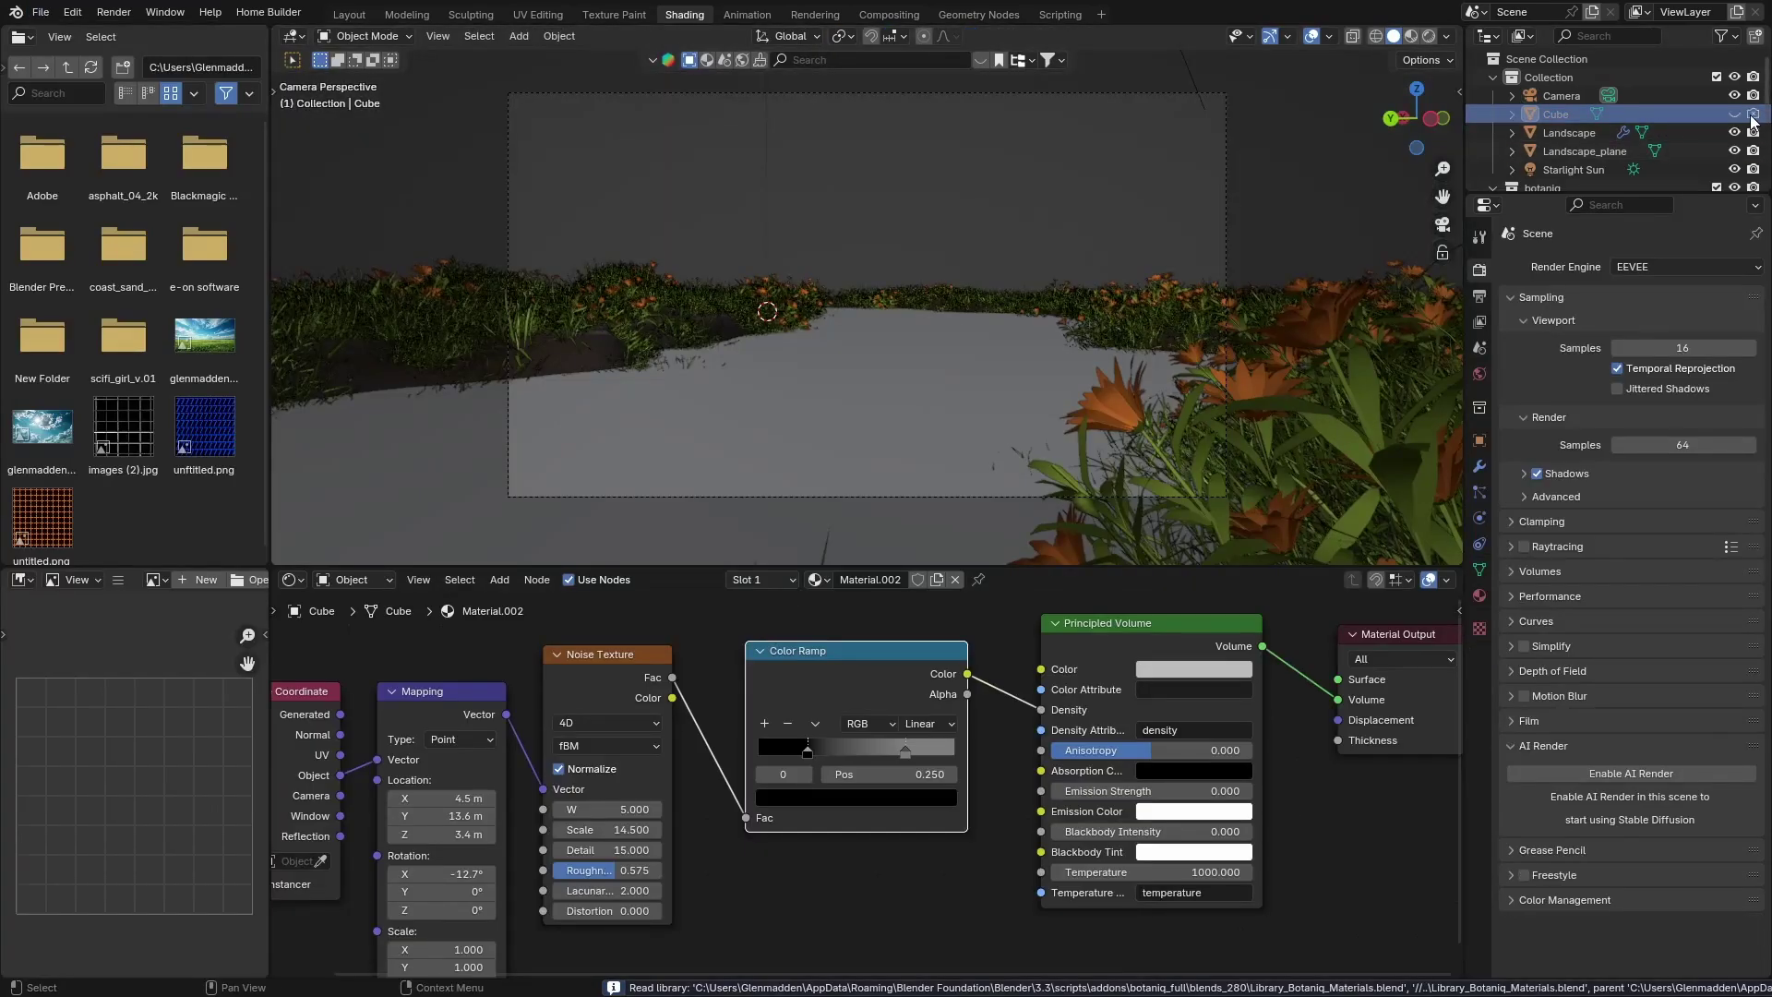
pyautogui.click(349, 14)
pyautogui.click(990, 226)
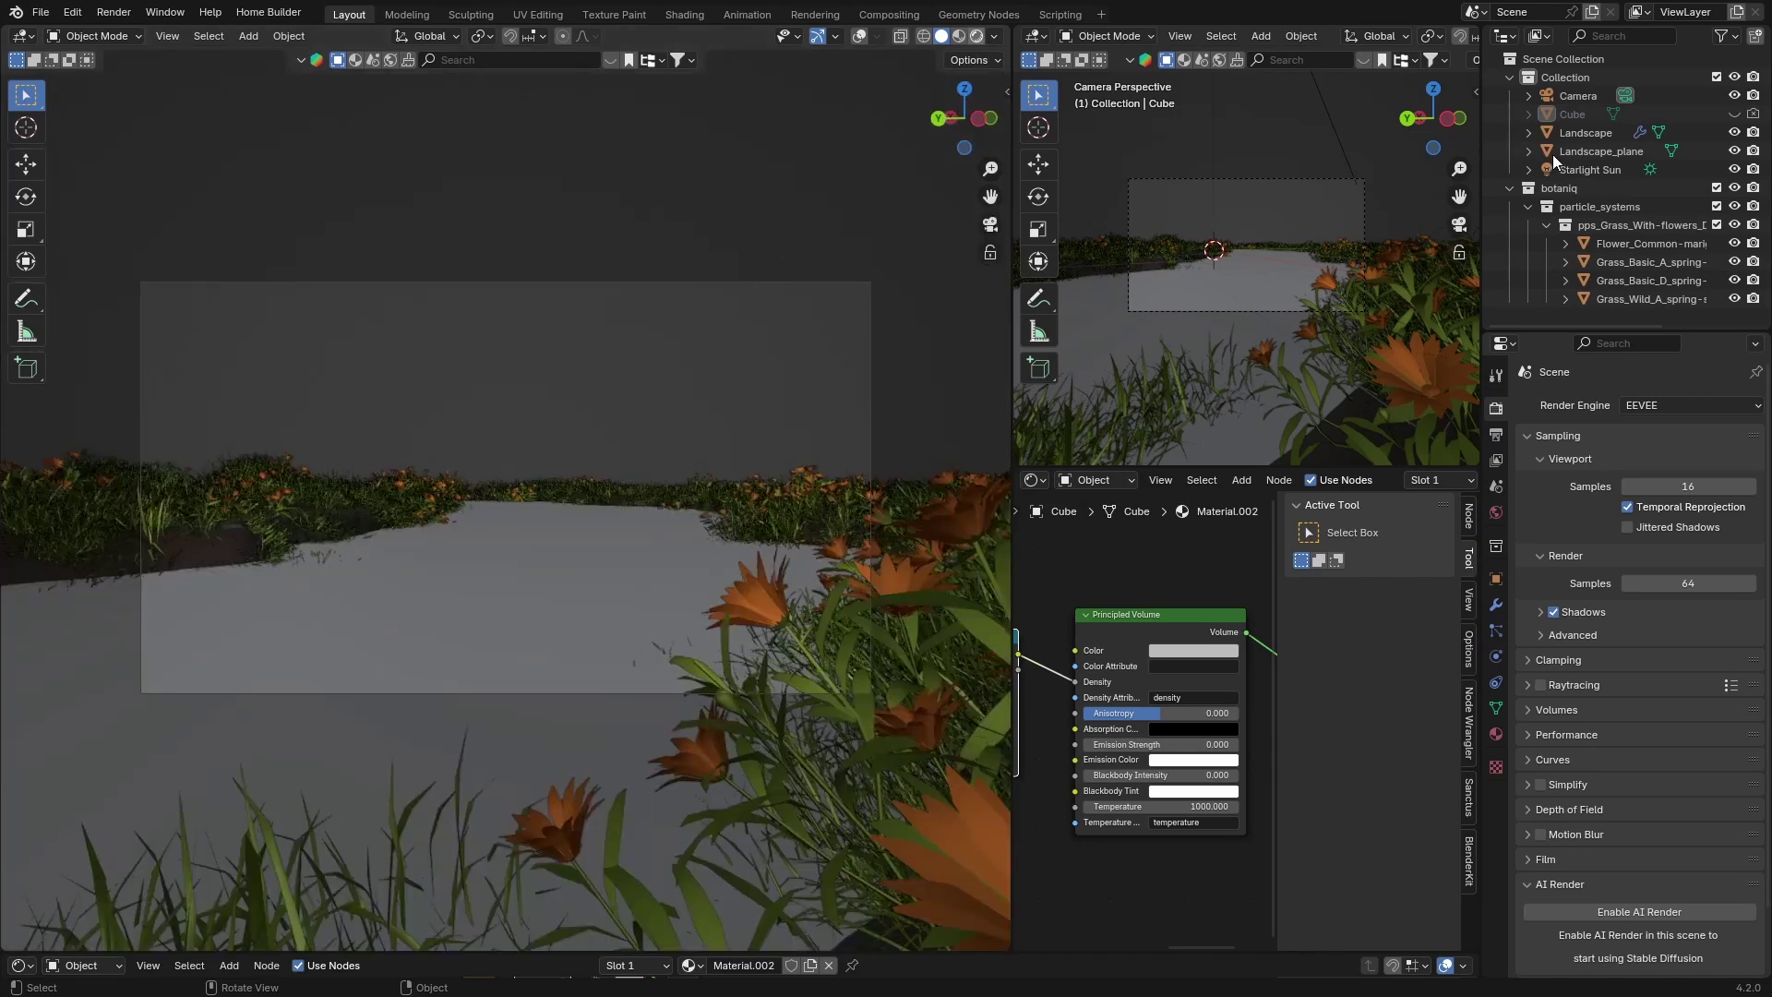
# Select the Camera and look through it with the camera locked to view navigation
pyautogui.click(1624, 95)
pyautogui.moveTo(489, 657); pyautogui.dragTo(811, 398, button='middle')
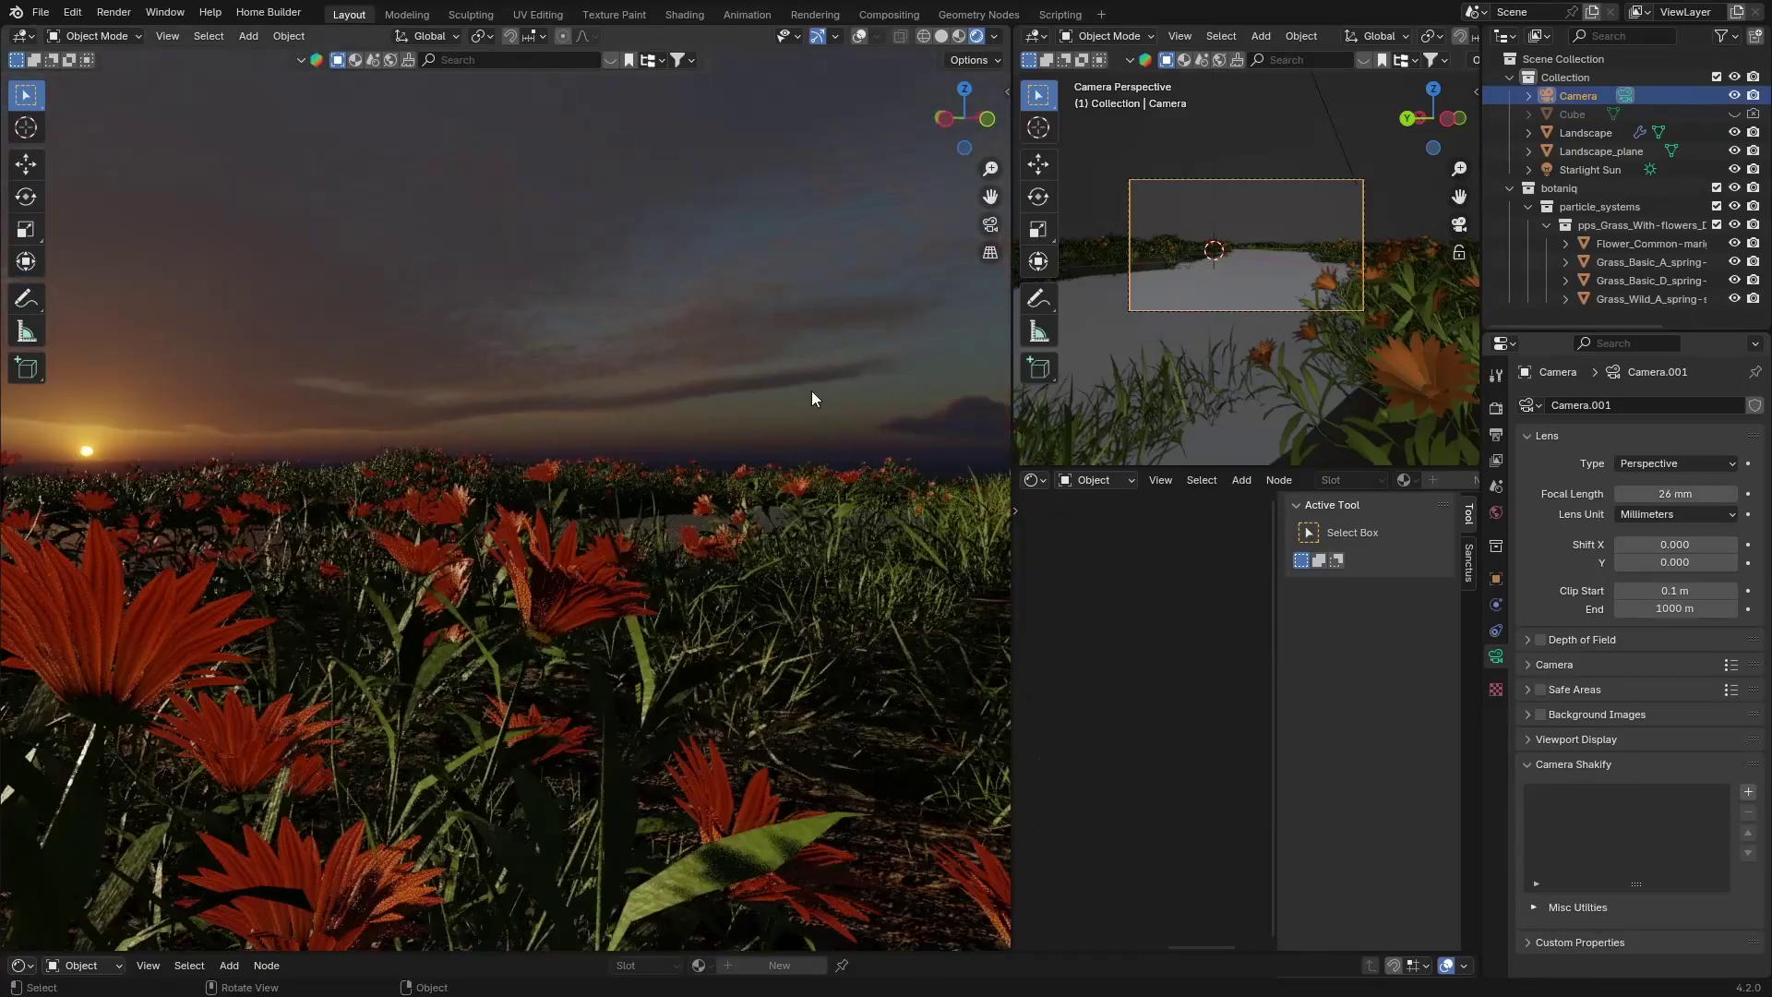
pyautogui.click(990, 224)
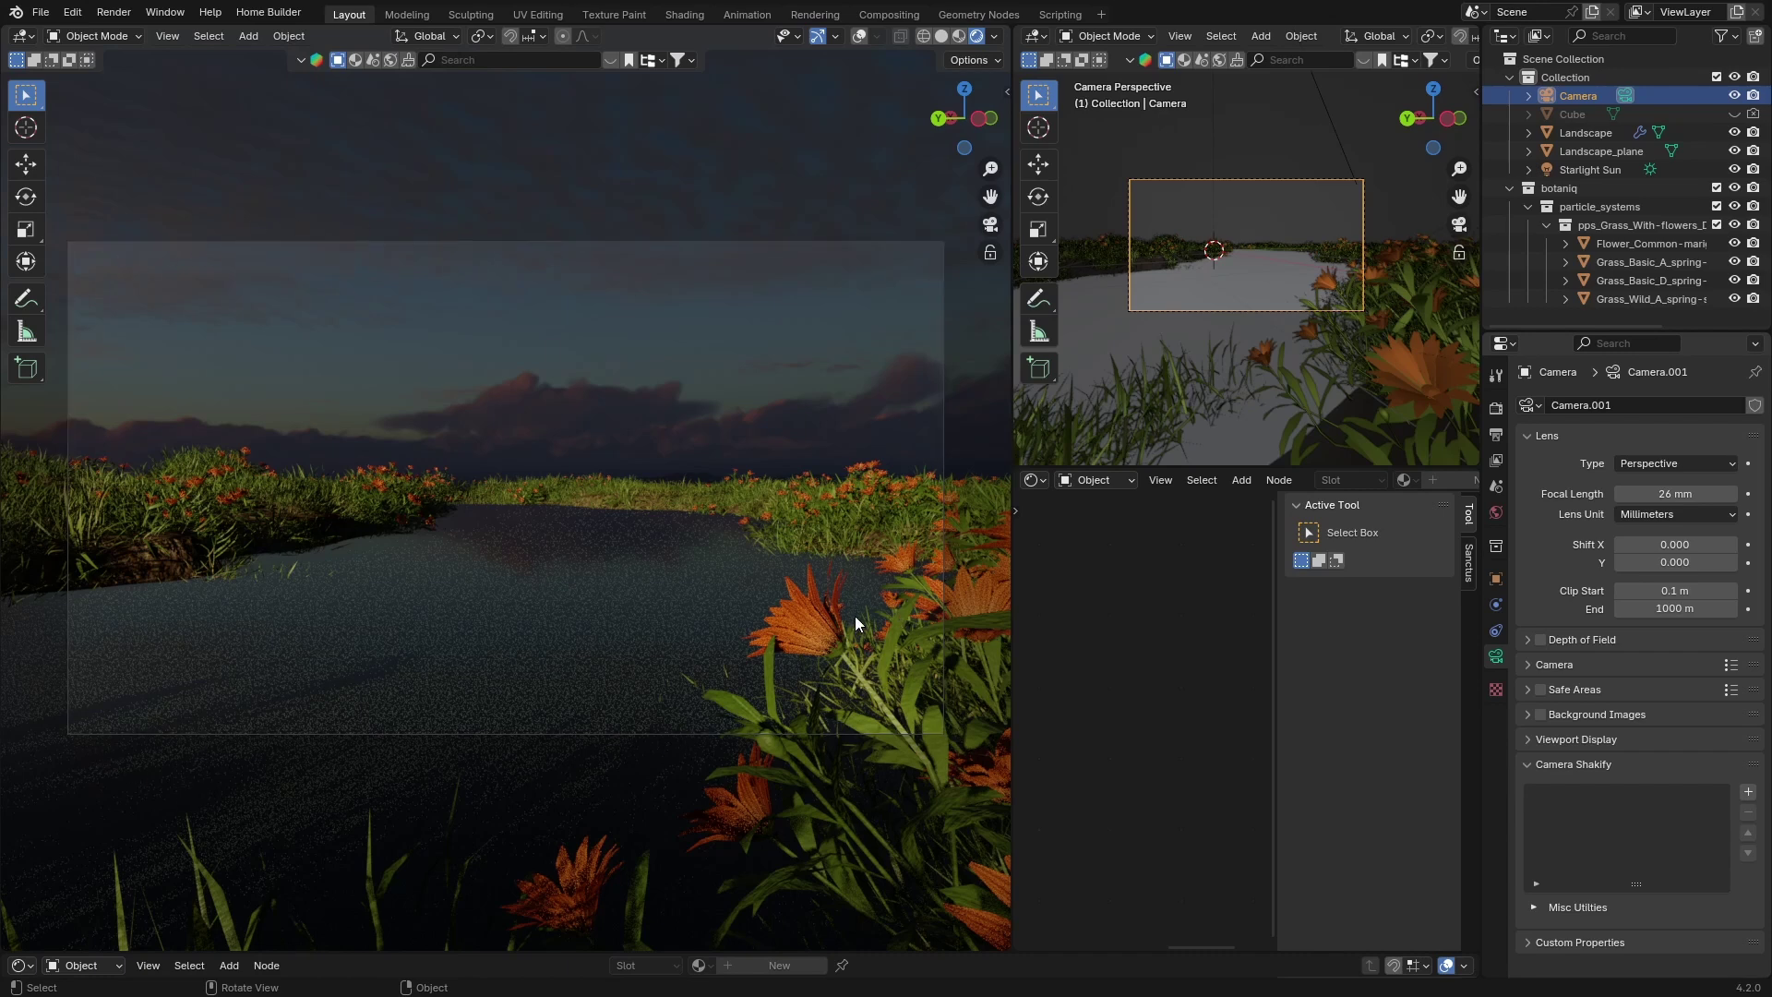
# Orbit low over the orange flowers and align the camera to that view with Ctrl+Alt+Numpad 0
pyautogui.moveTo(827, 623); pyautogui.dragTo(789, 628, button='middle')
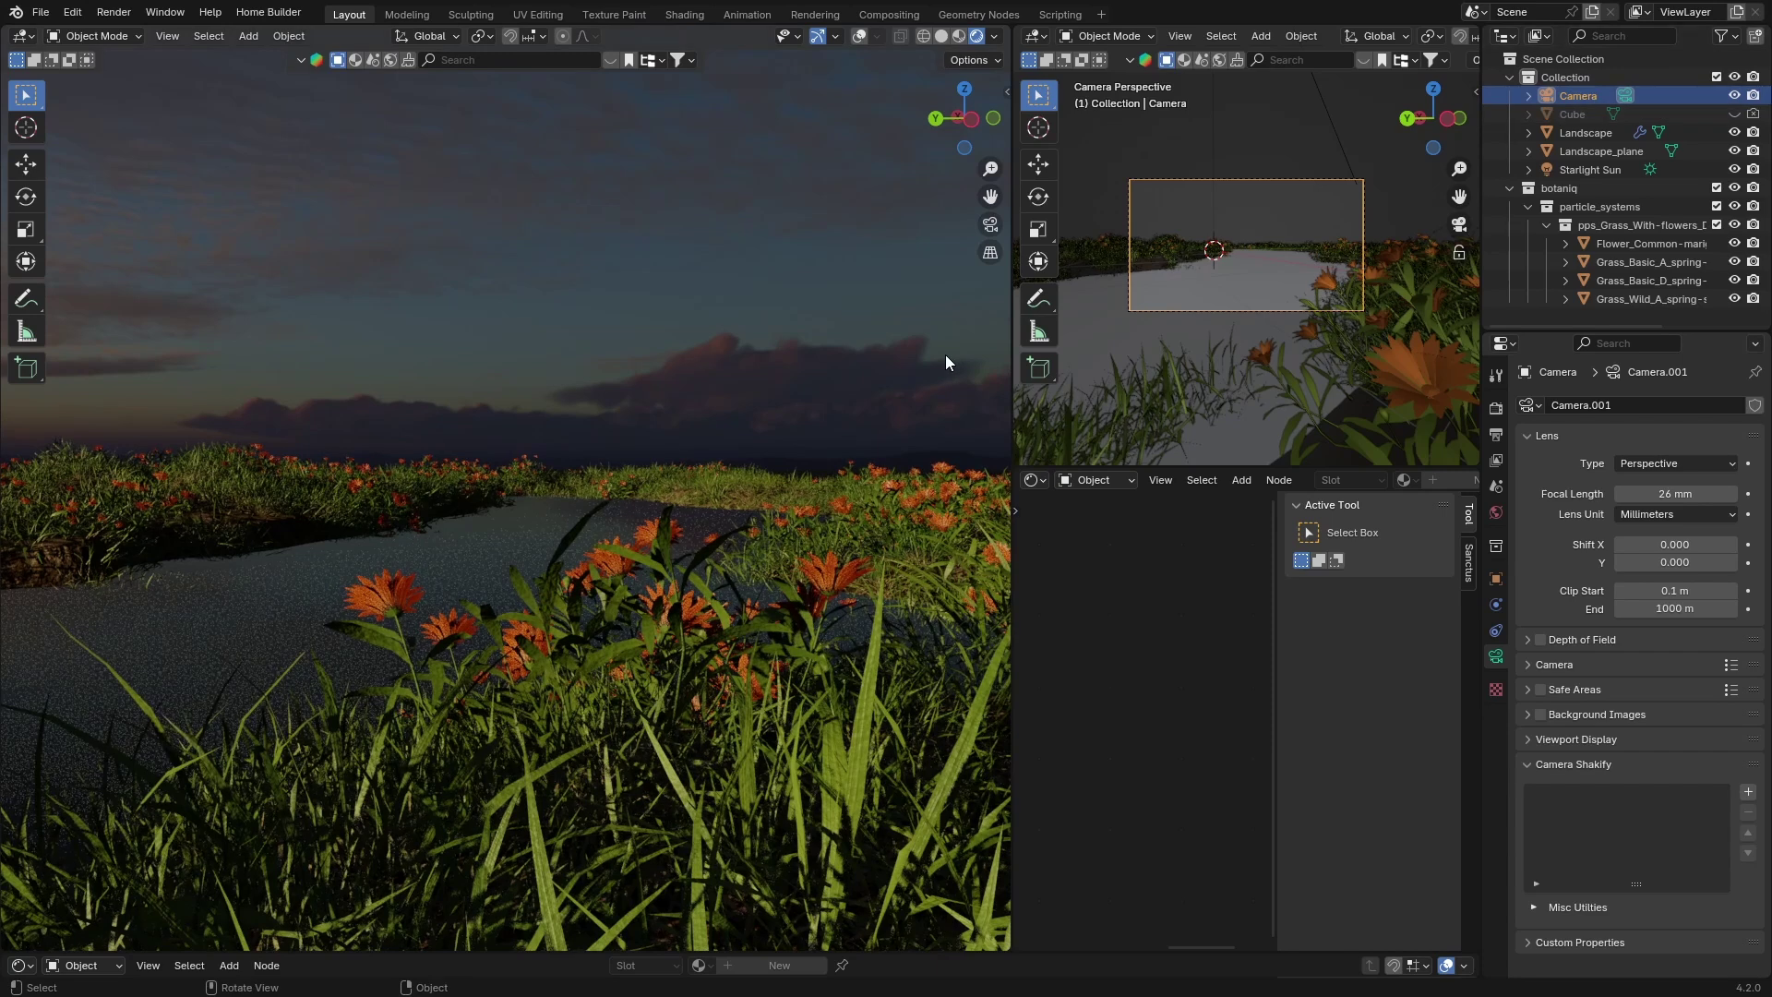
pyautogui.press('ctrl+alt+KP_0')
pyautogui.scroll(-2, 806, 393)
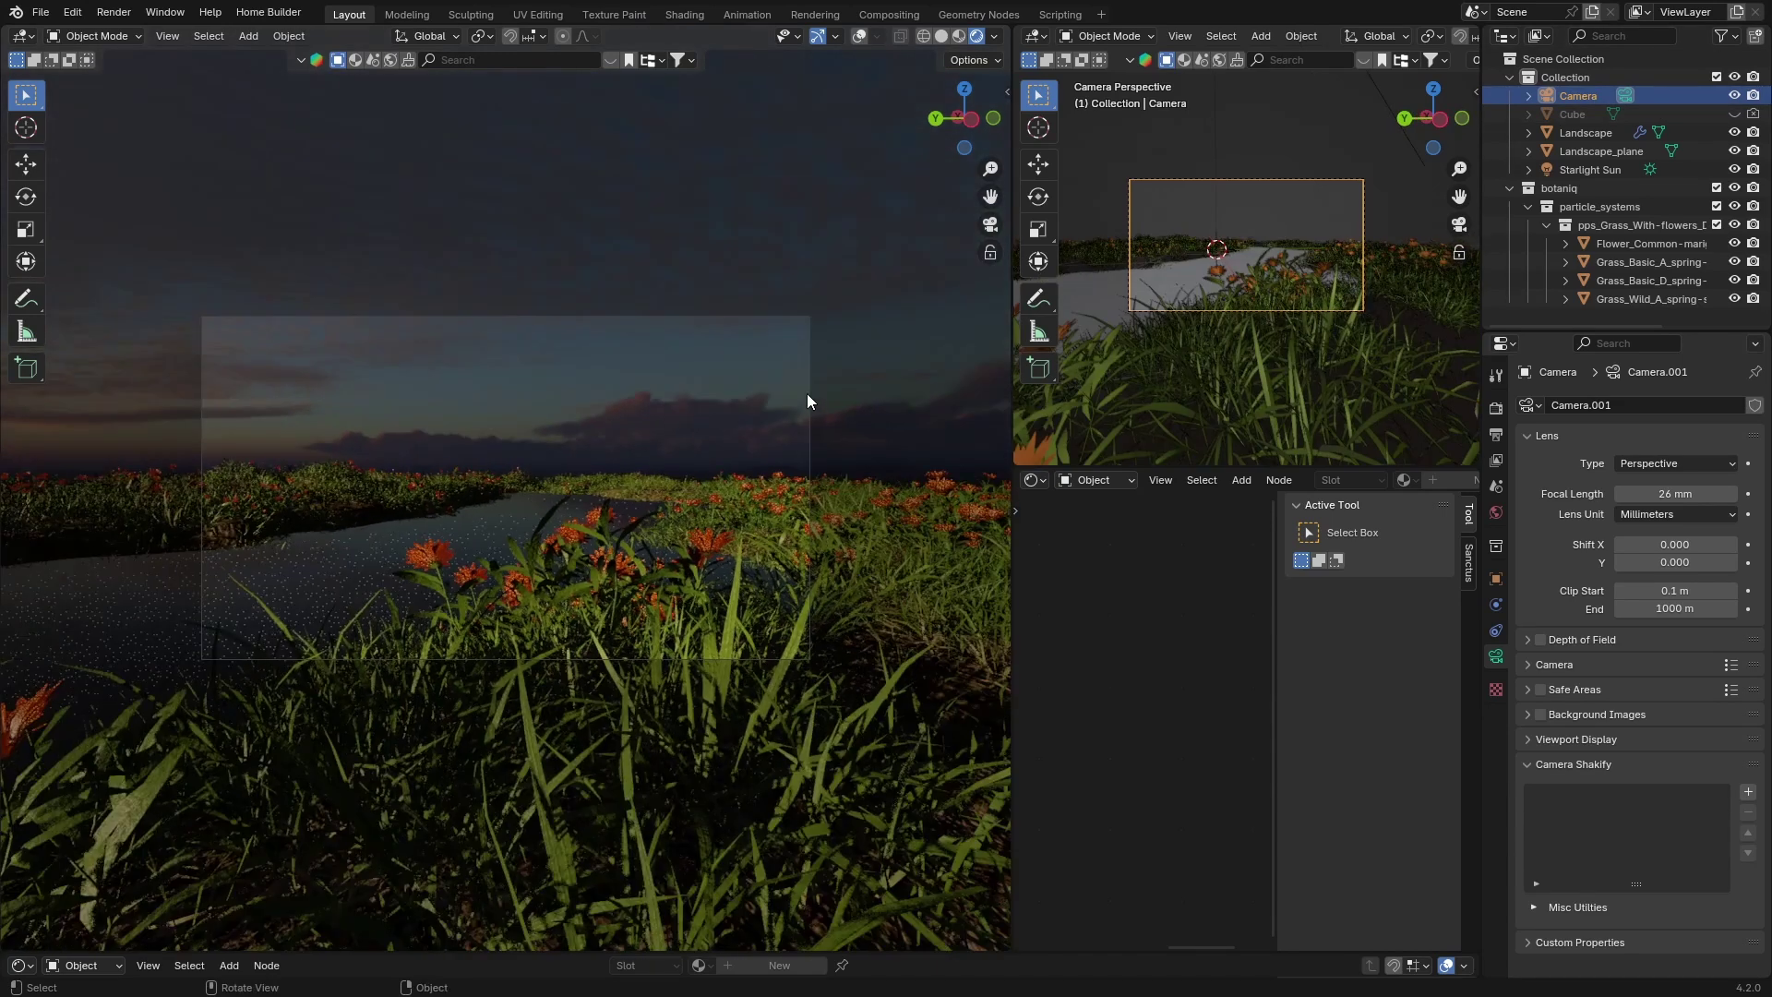
pyautogui.scroll(2, 806, 394)
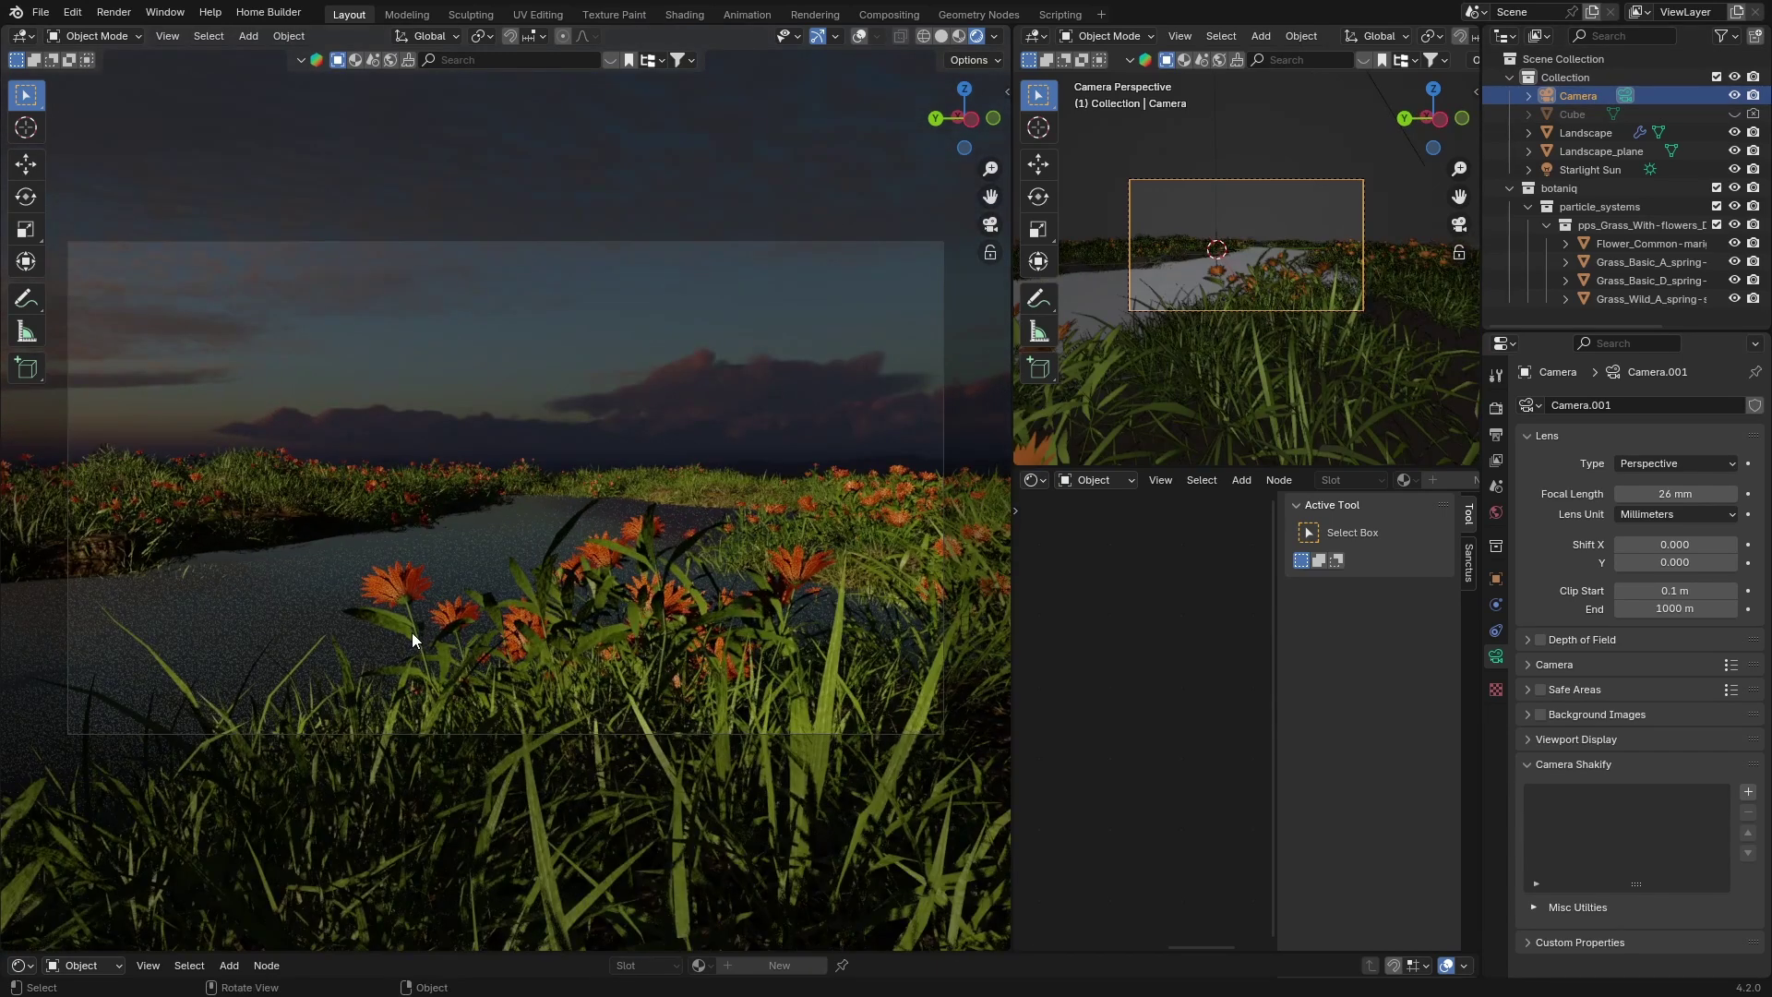
# Enable the camera's depth of field and set its aperture F-Stop to 2.5
pyautogui.click(1540, 640)
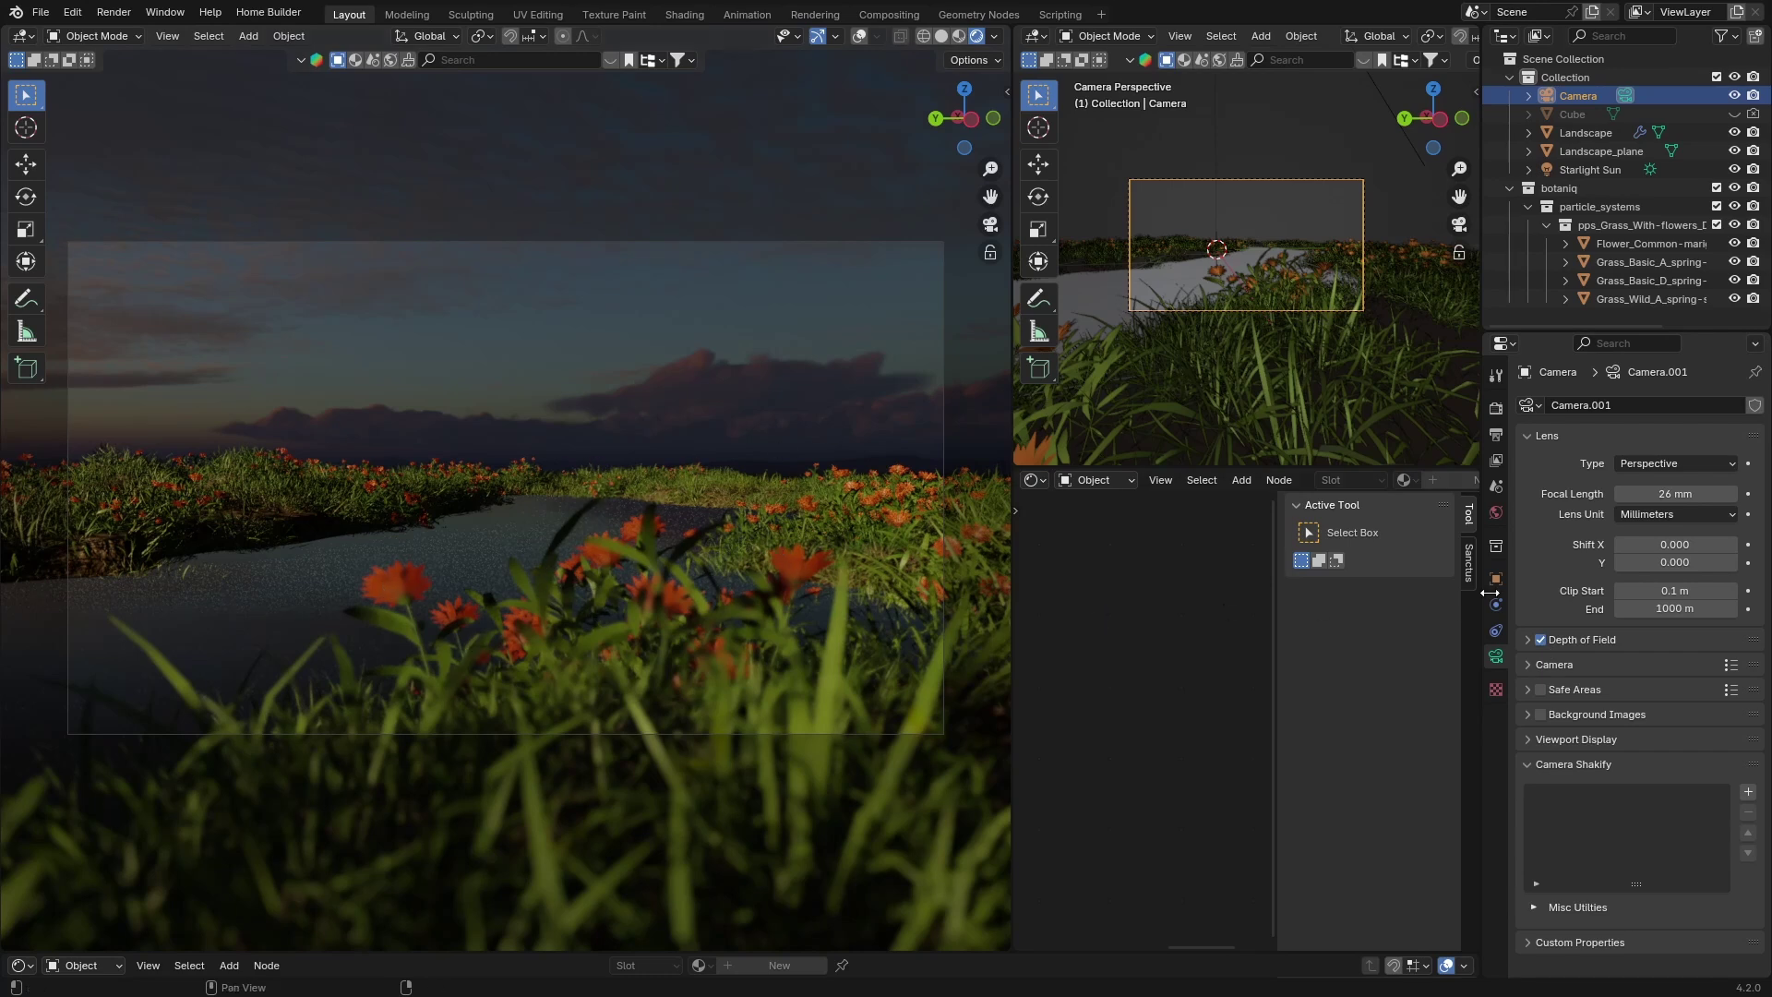
pyautogui.click(1539, 640)
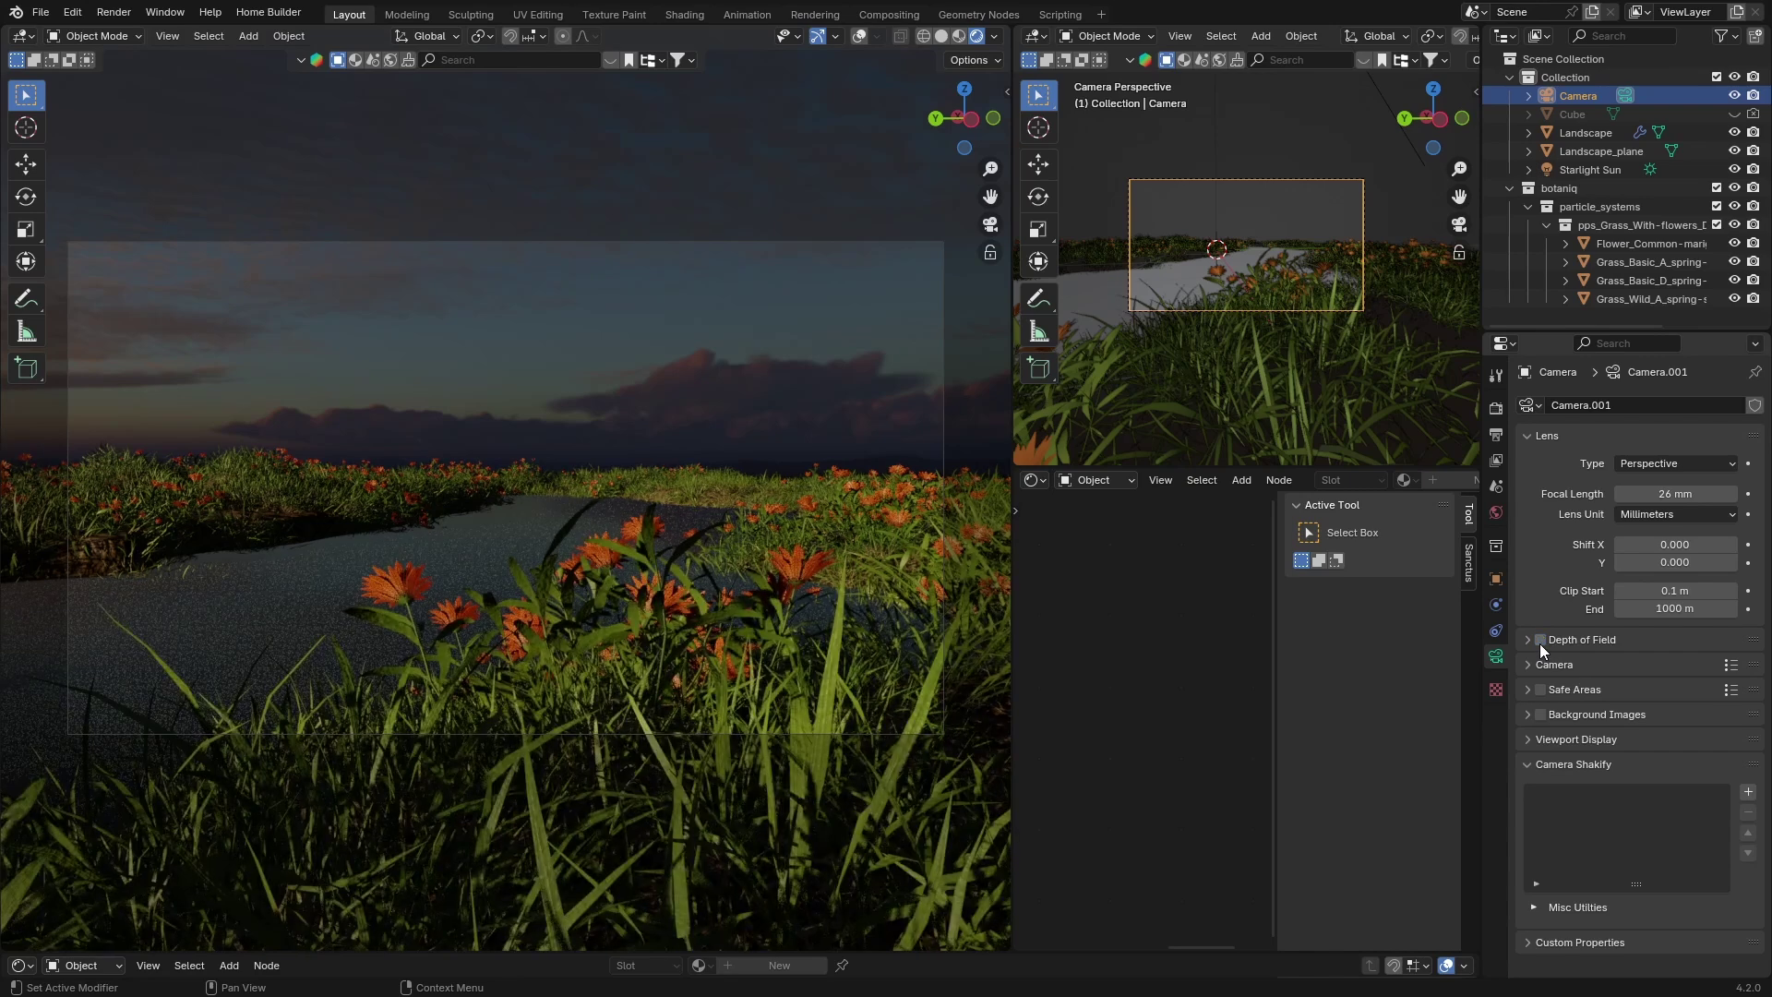
pyautogui.click(1539, 639)
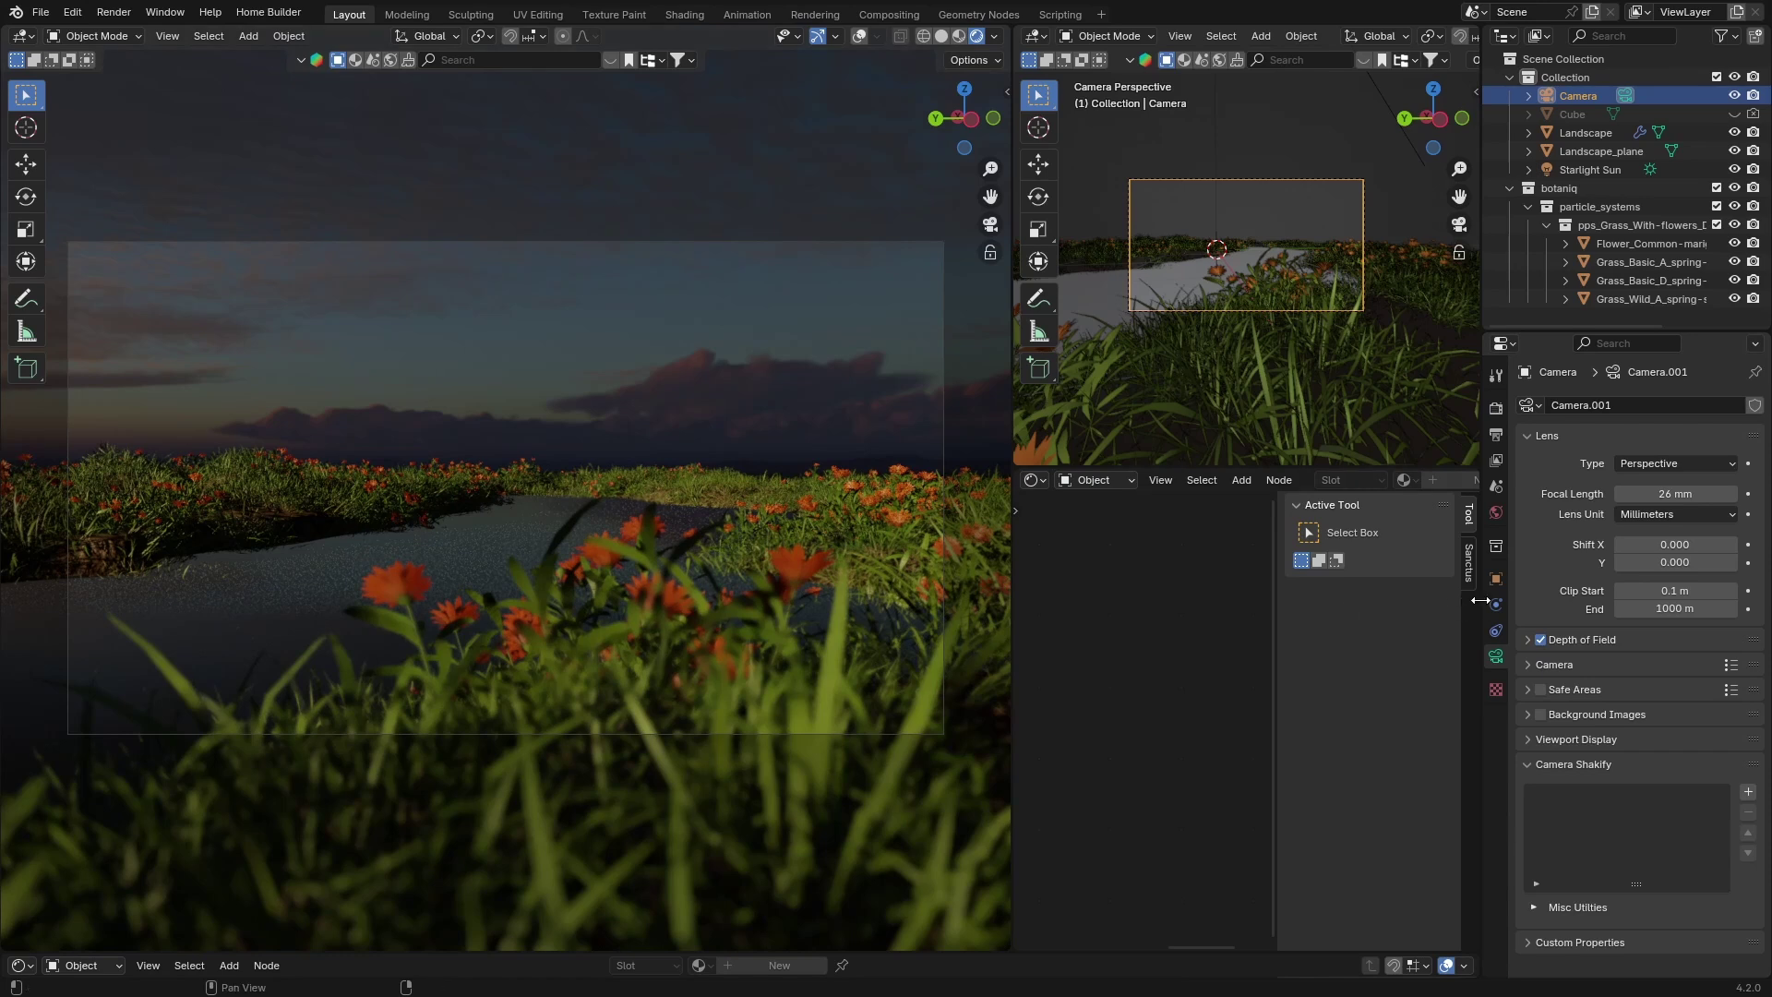
pyautogui.click(1527, 640)
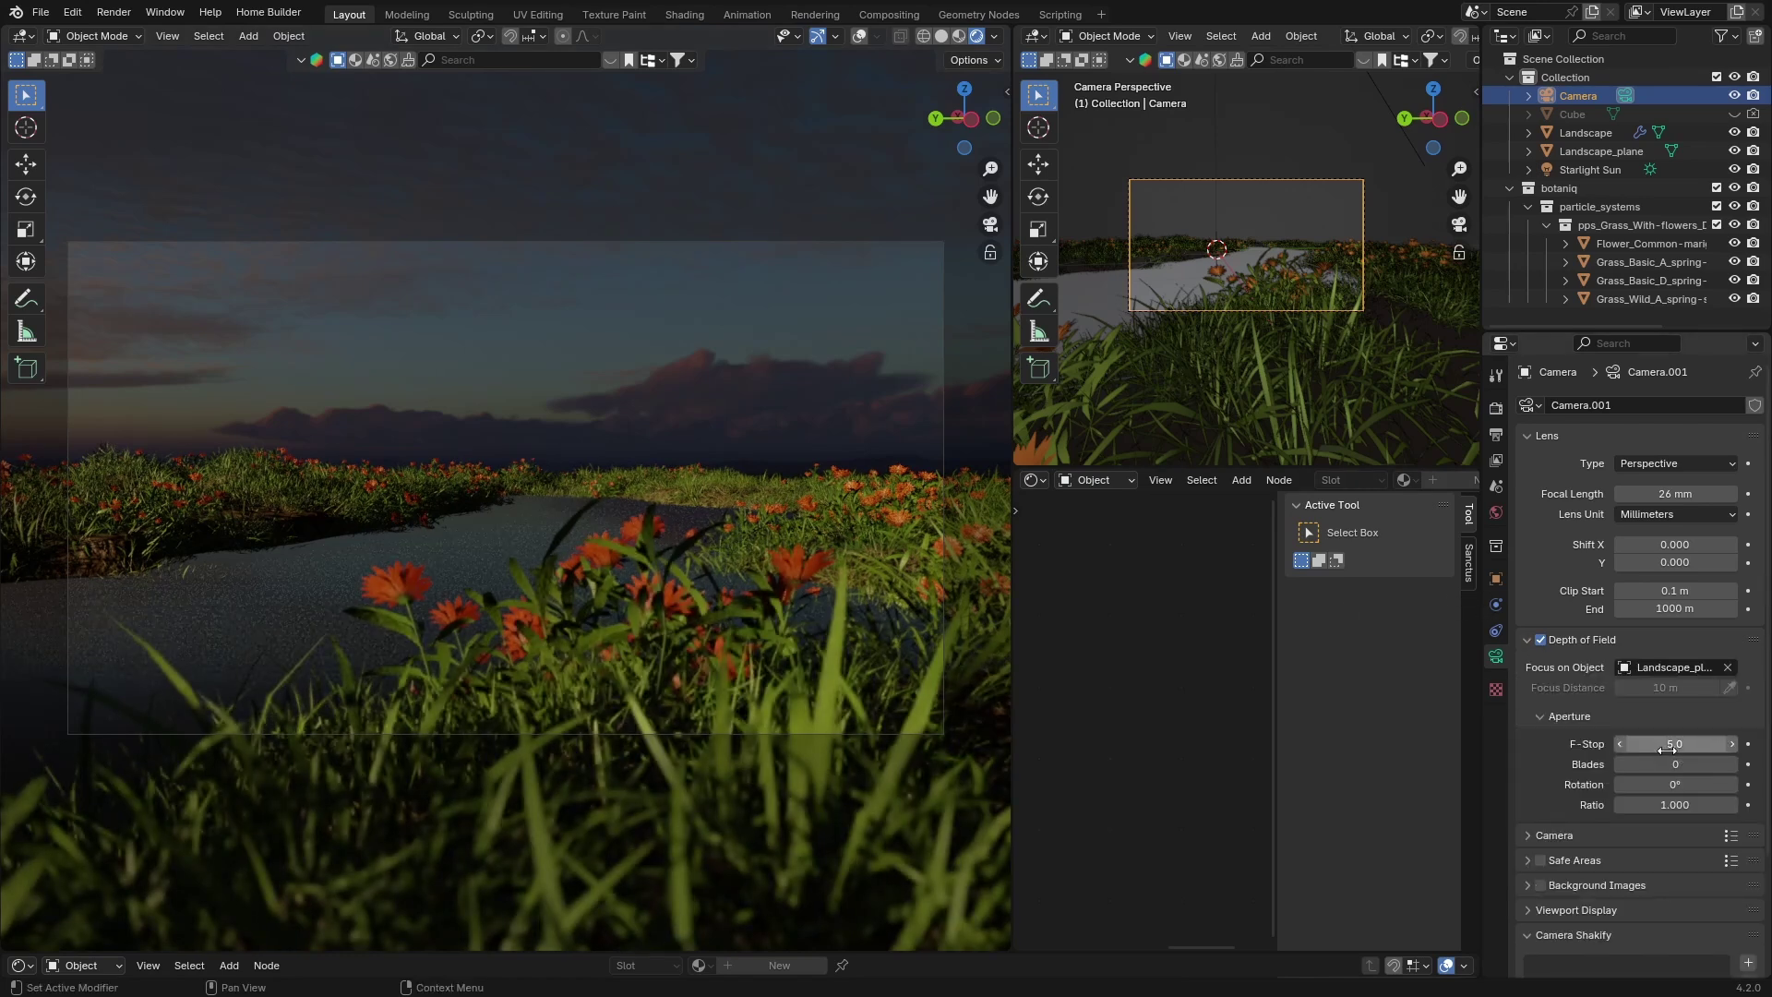
pyautogui.moveTo(1658, 748); pyautogui.dragTo(1702, 747)
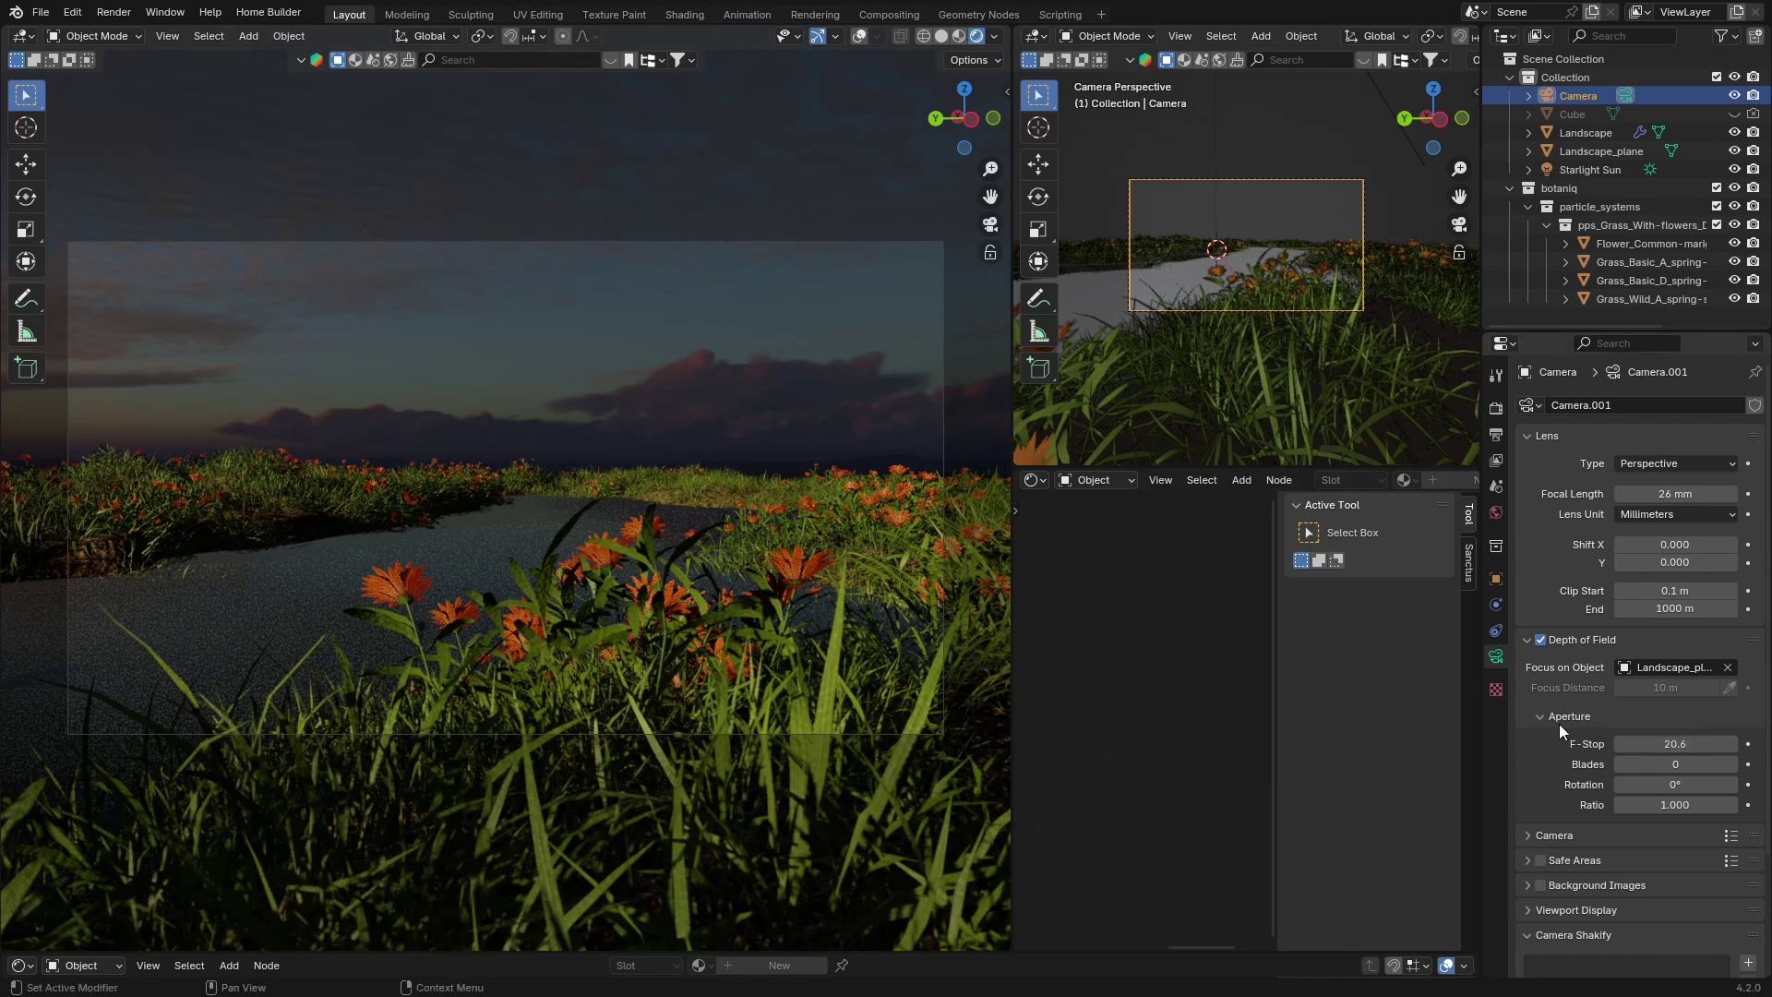
pyautogui.click(1666, 743)
pyautogui.write('2.5')
pyautogui.press('Return')
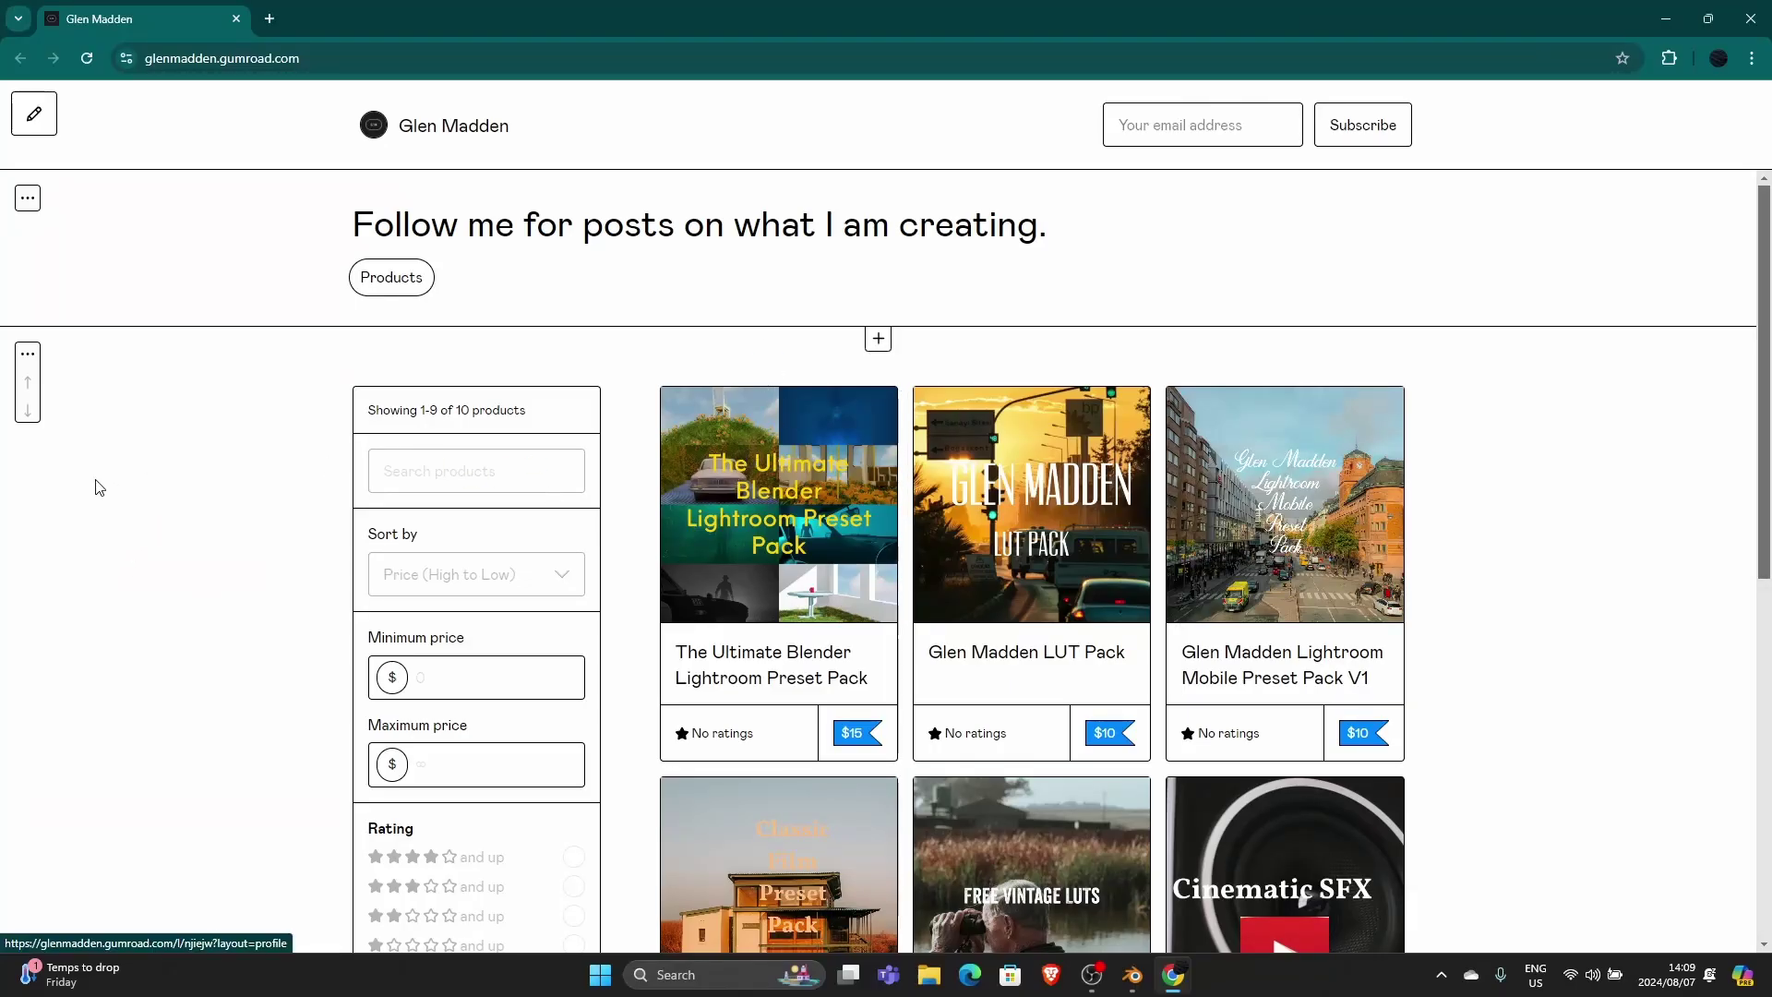
# Open The Ultimate Blender Lightroom Preset Pack product page and scroll through its description
pyautogui.click(763, 541)
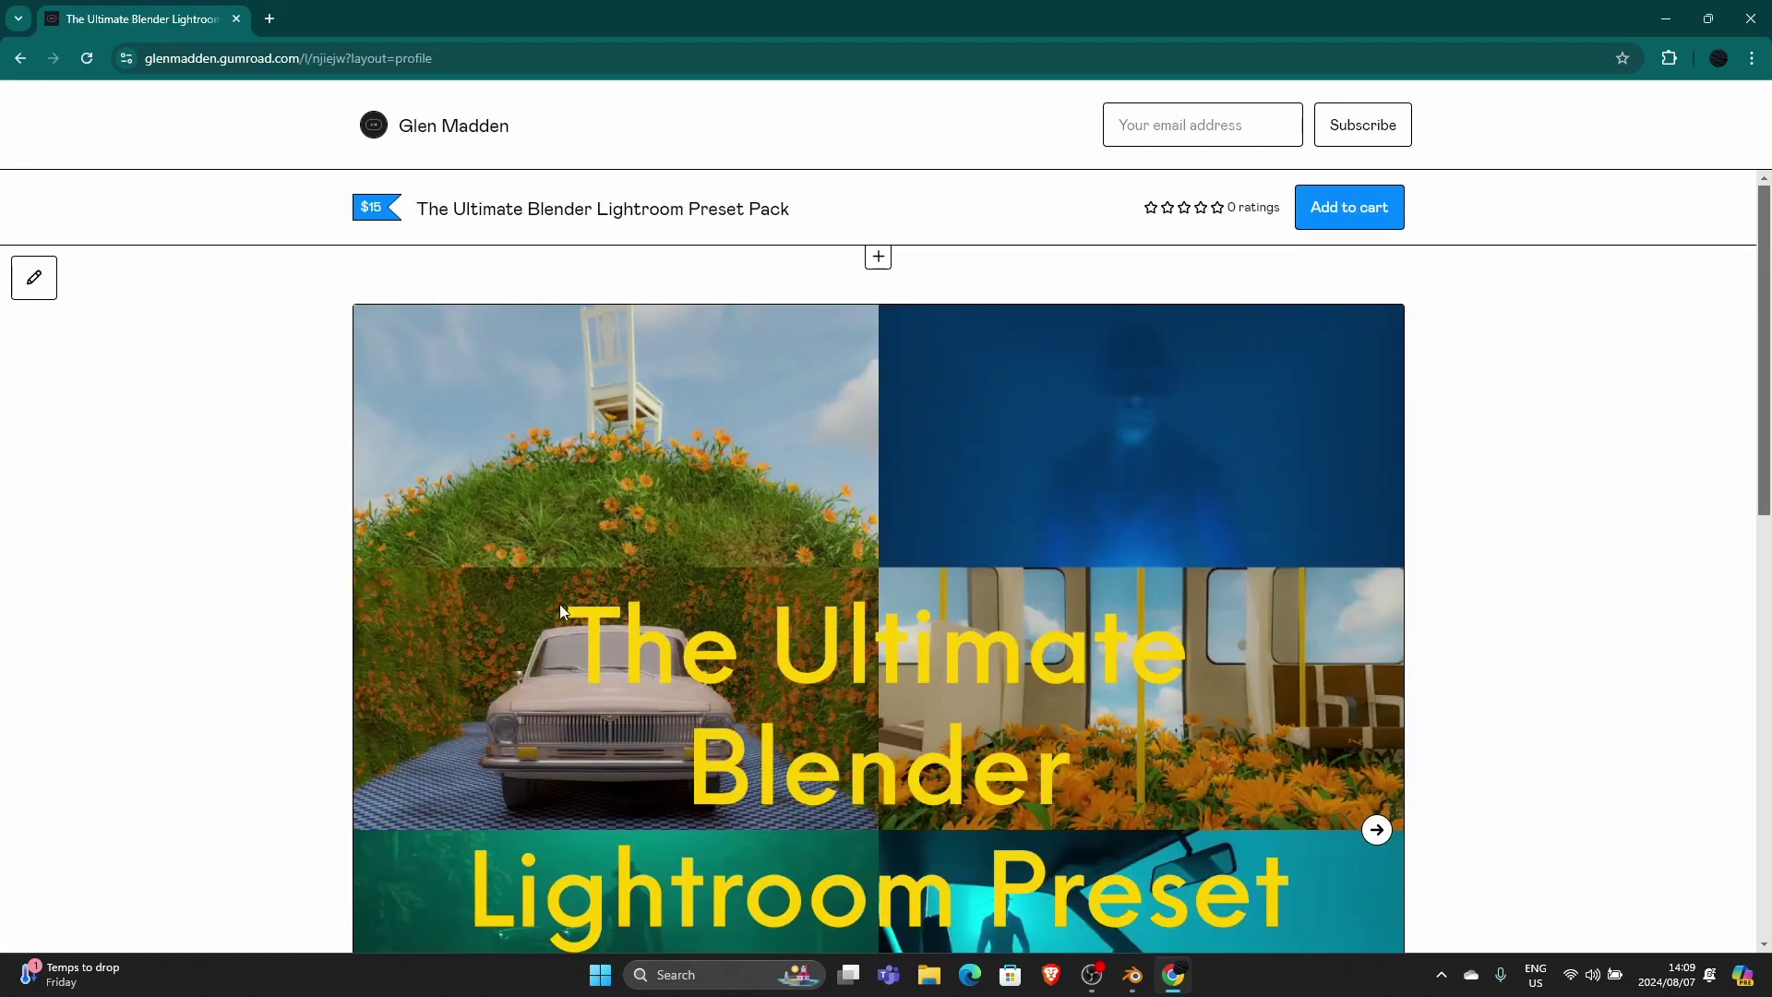
pyautogui.scroll(-5, 531, 622)
pyautogui.scroll(-2, 532, 627)
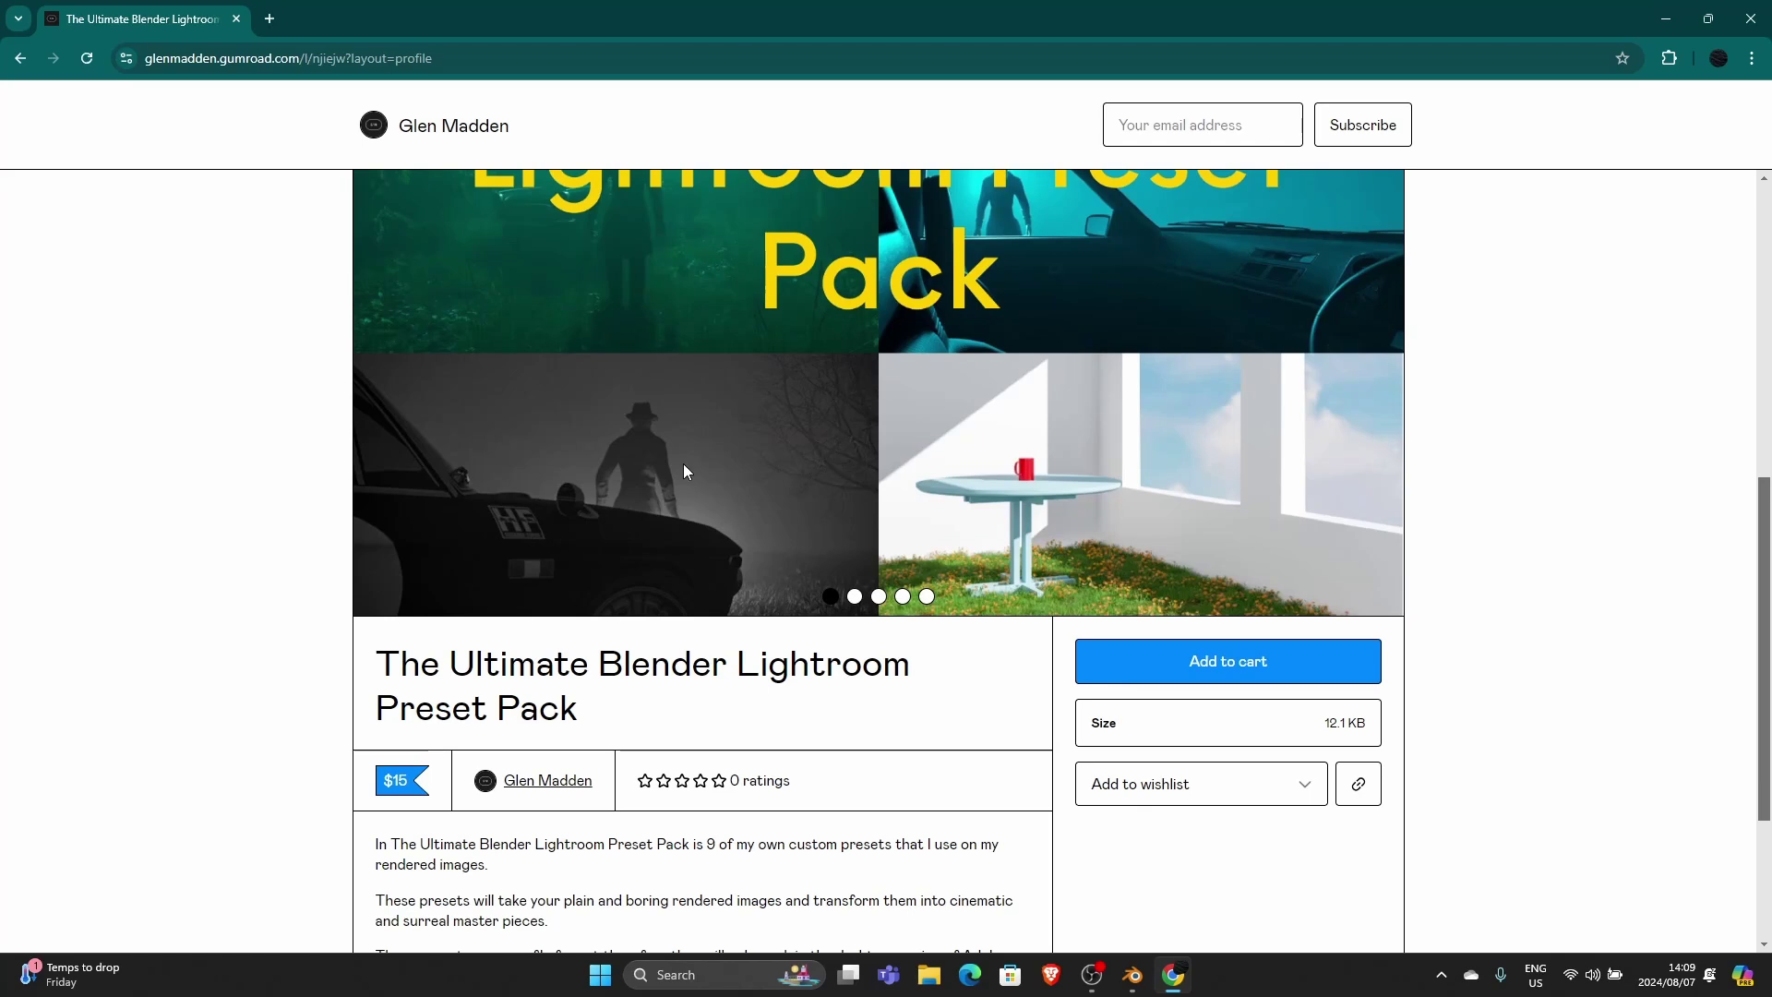
pyautogui.scroll(4, 684, 467)
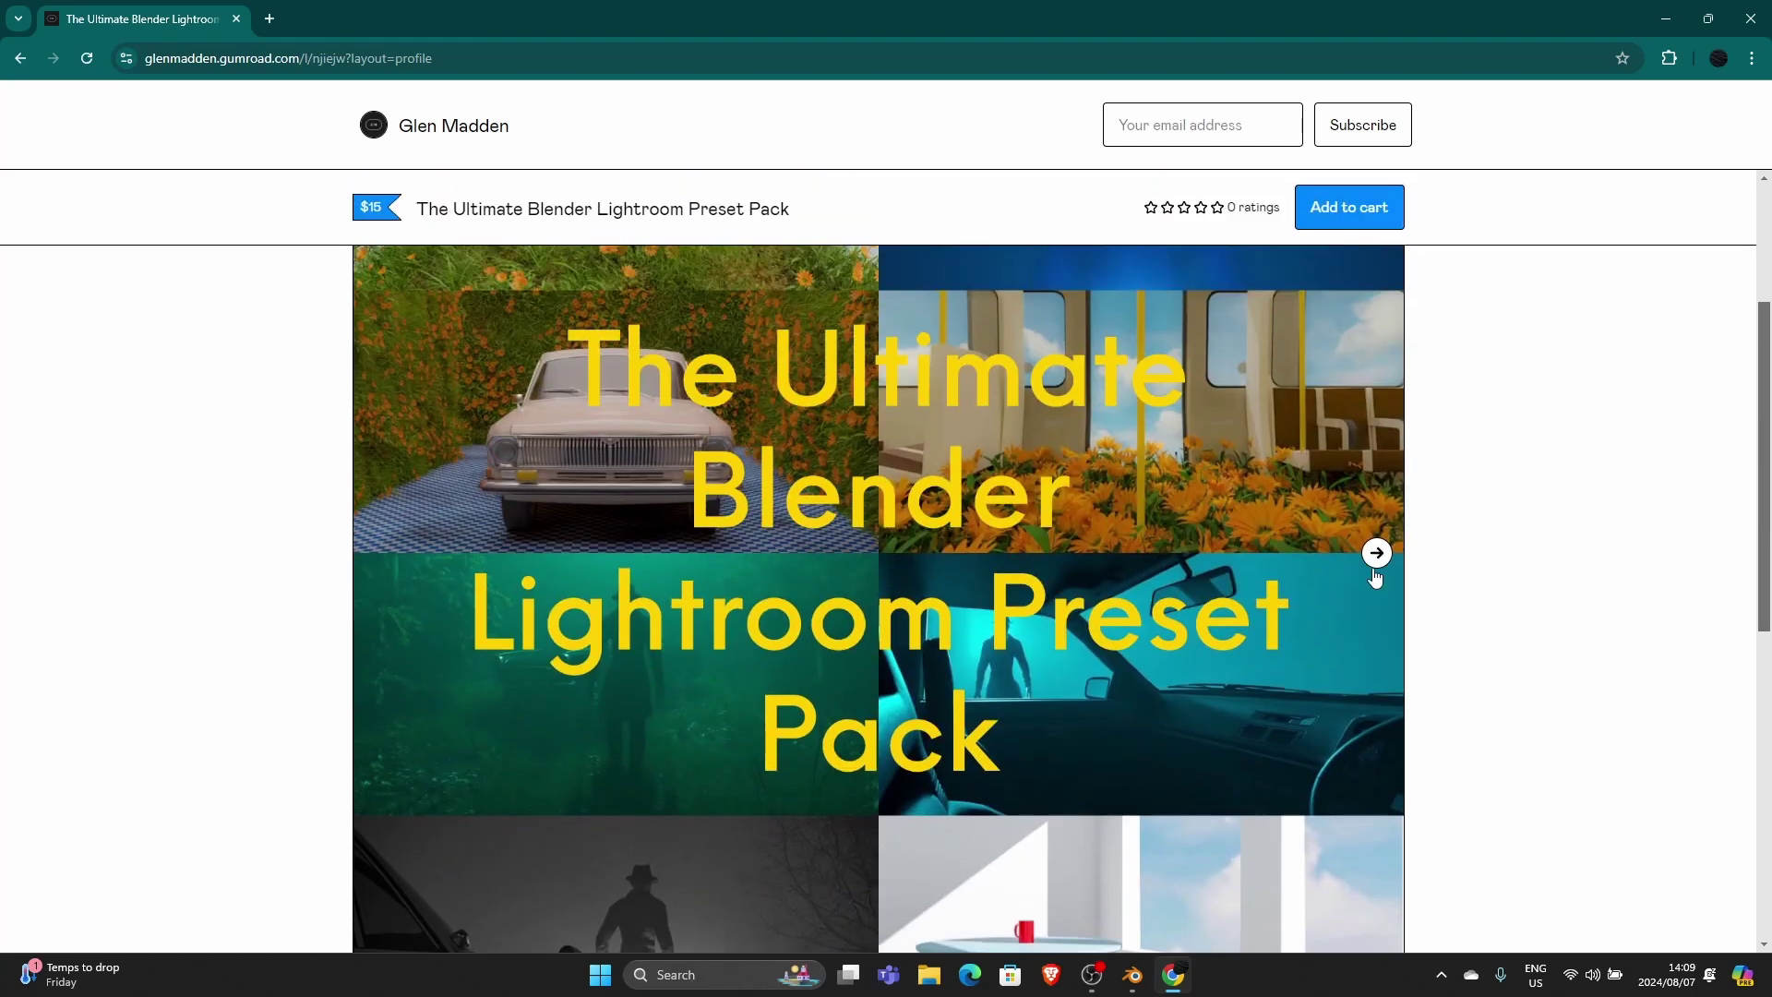
# Step through the pack's before/after preview images, including the forest example
pyautogui.click(1376, 552)
pyautogui.scroll(-2, 738, 603)
pyautogui.scroll(1, 738, 603)
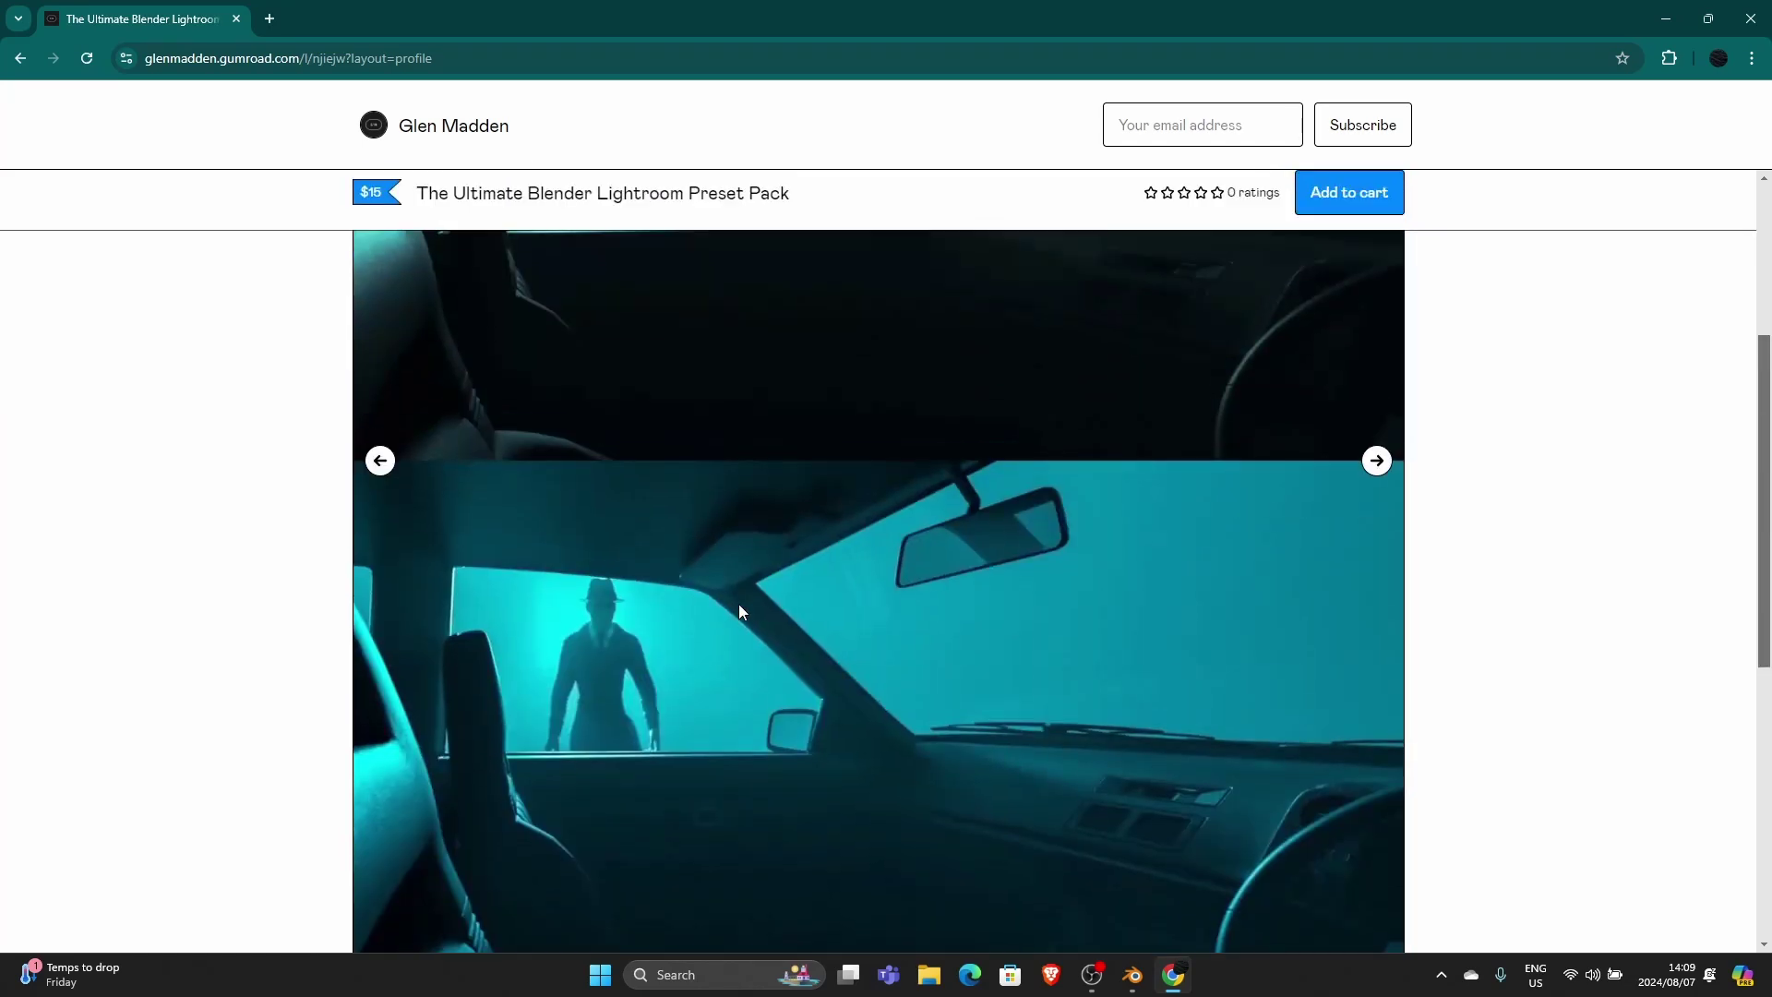
pyautogui.scroll(4, 314, 464)
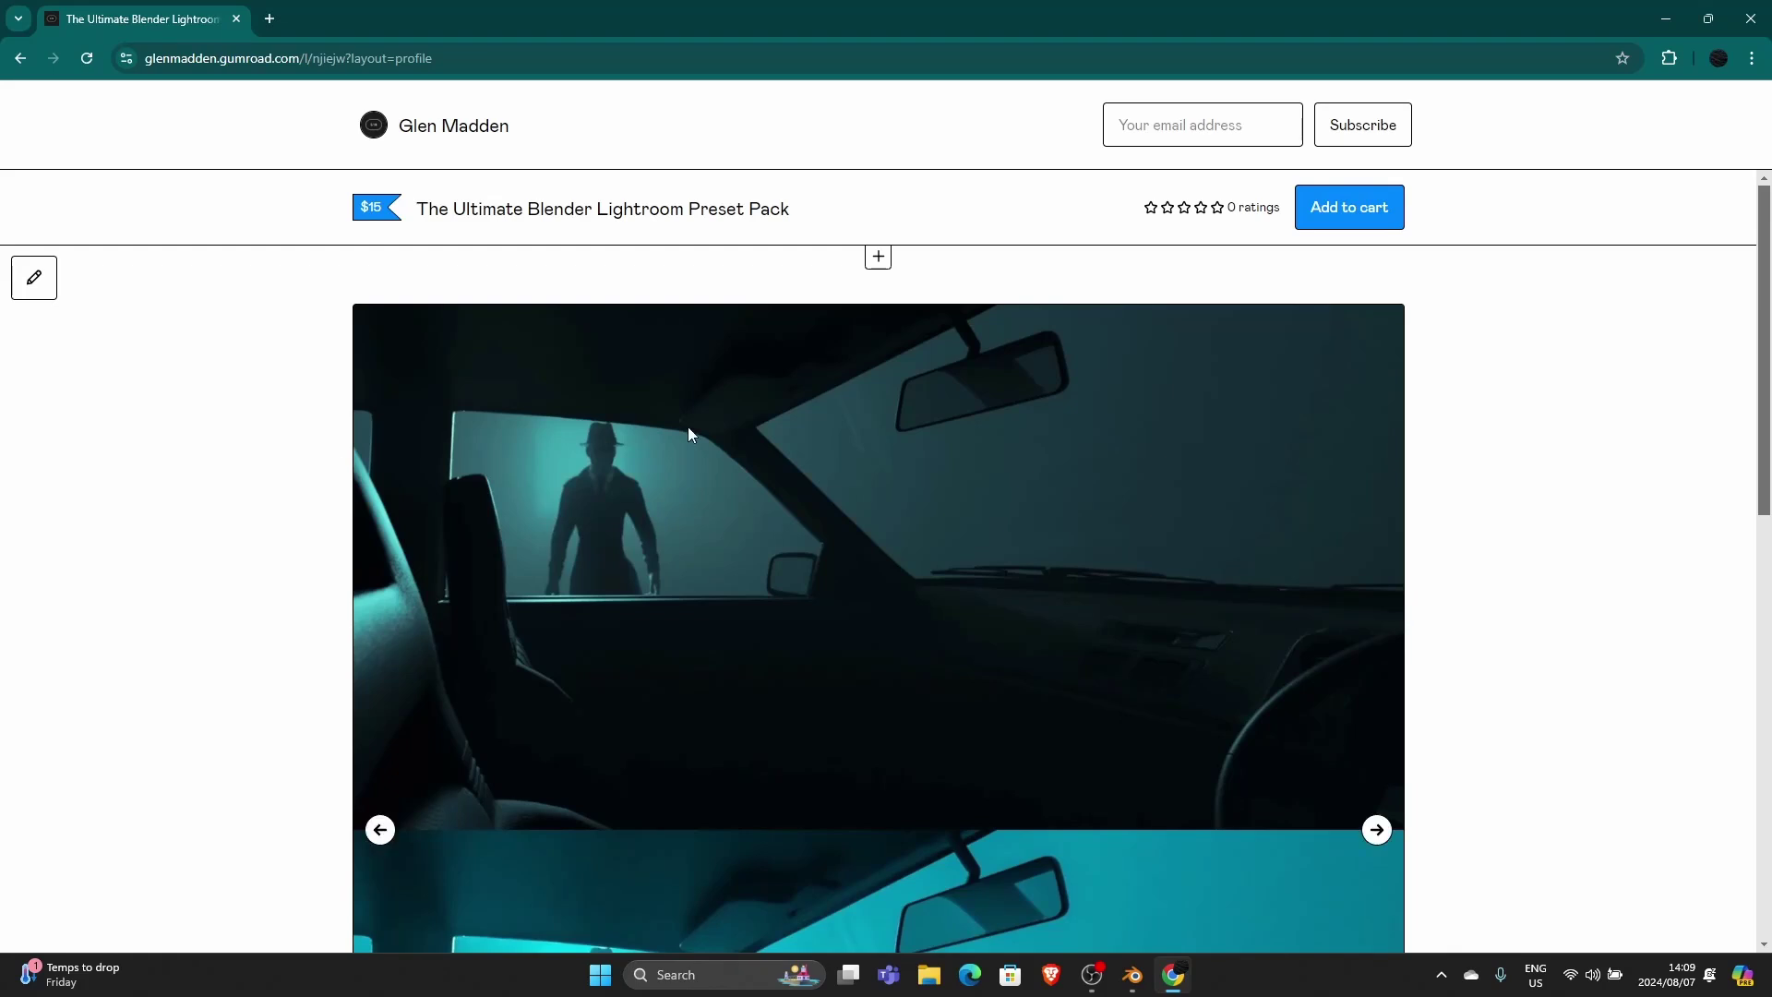
pyautogui.scroll(-6, 661, 537)
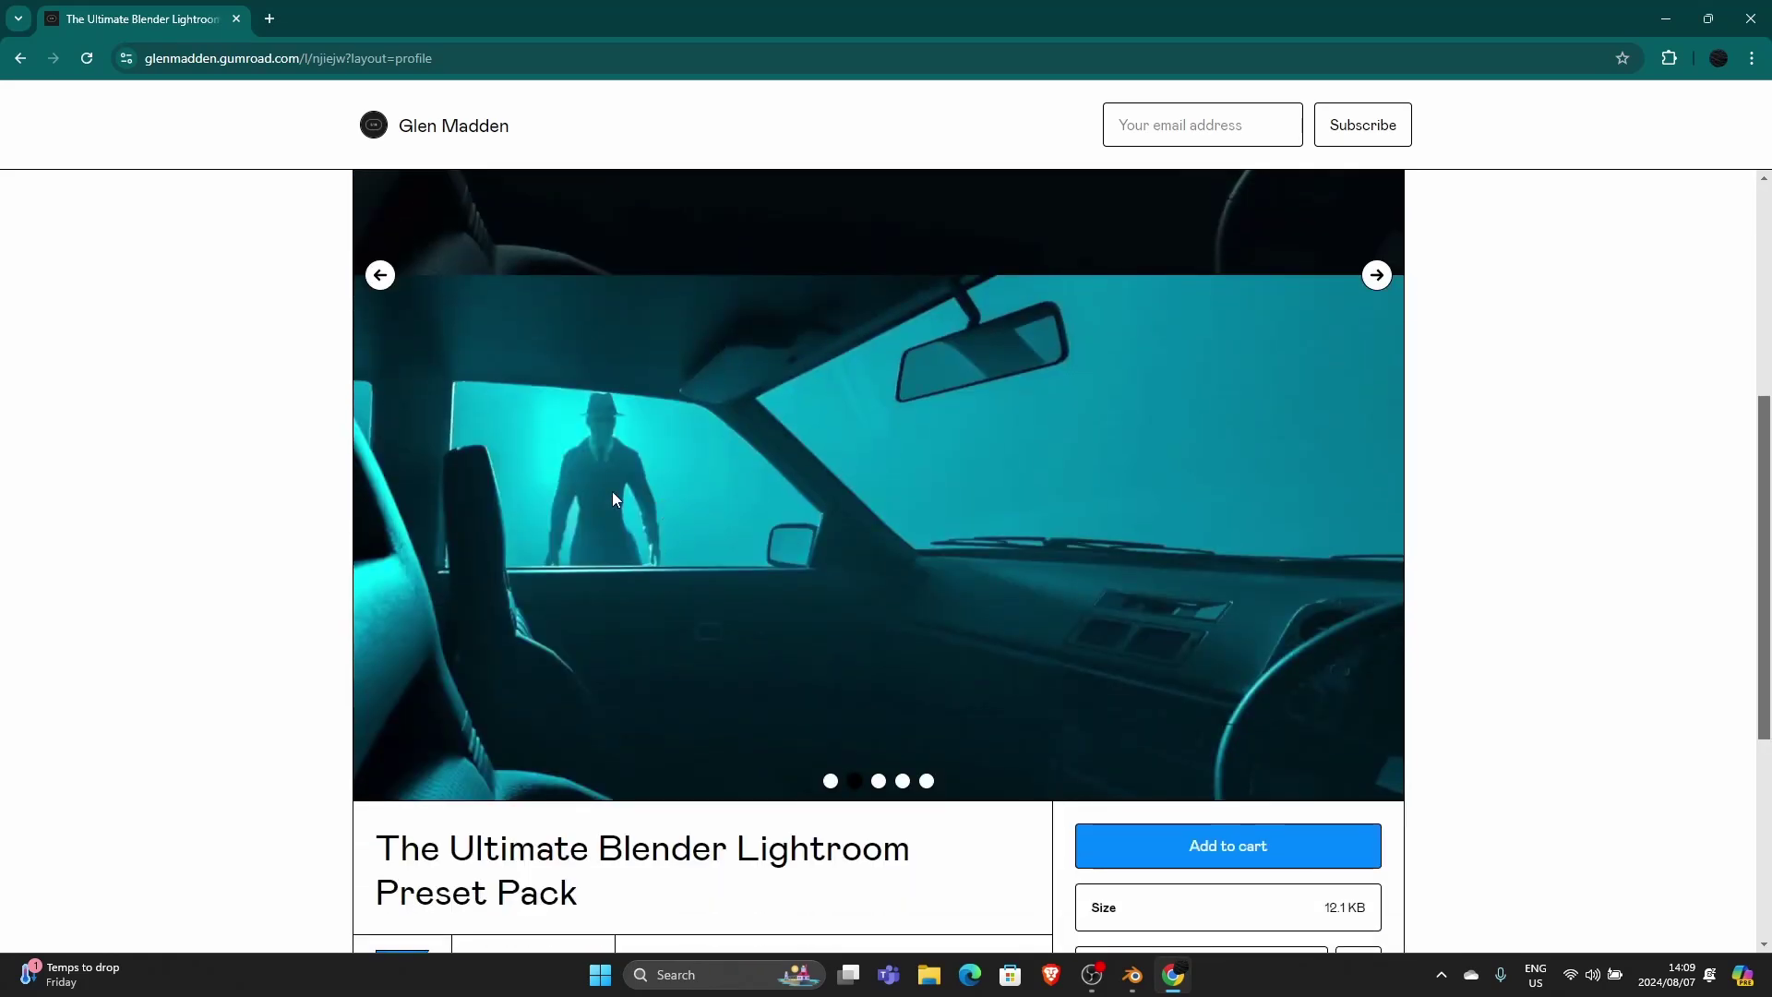
pyautogui.scroll(6, 611, 491)
pyautogui.click(1376, 819)
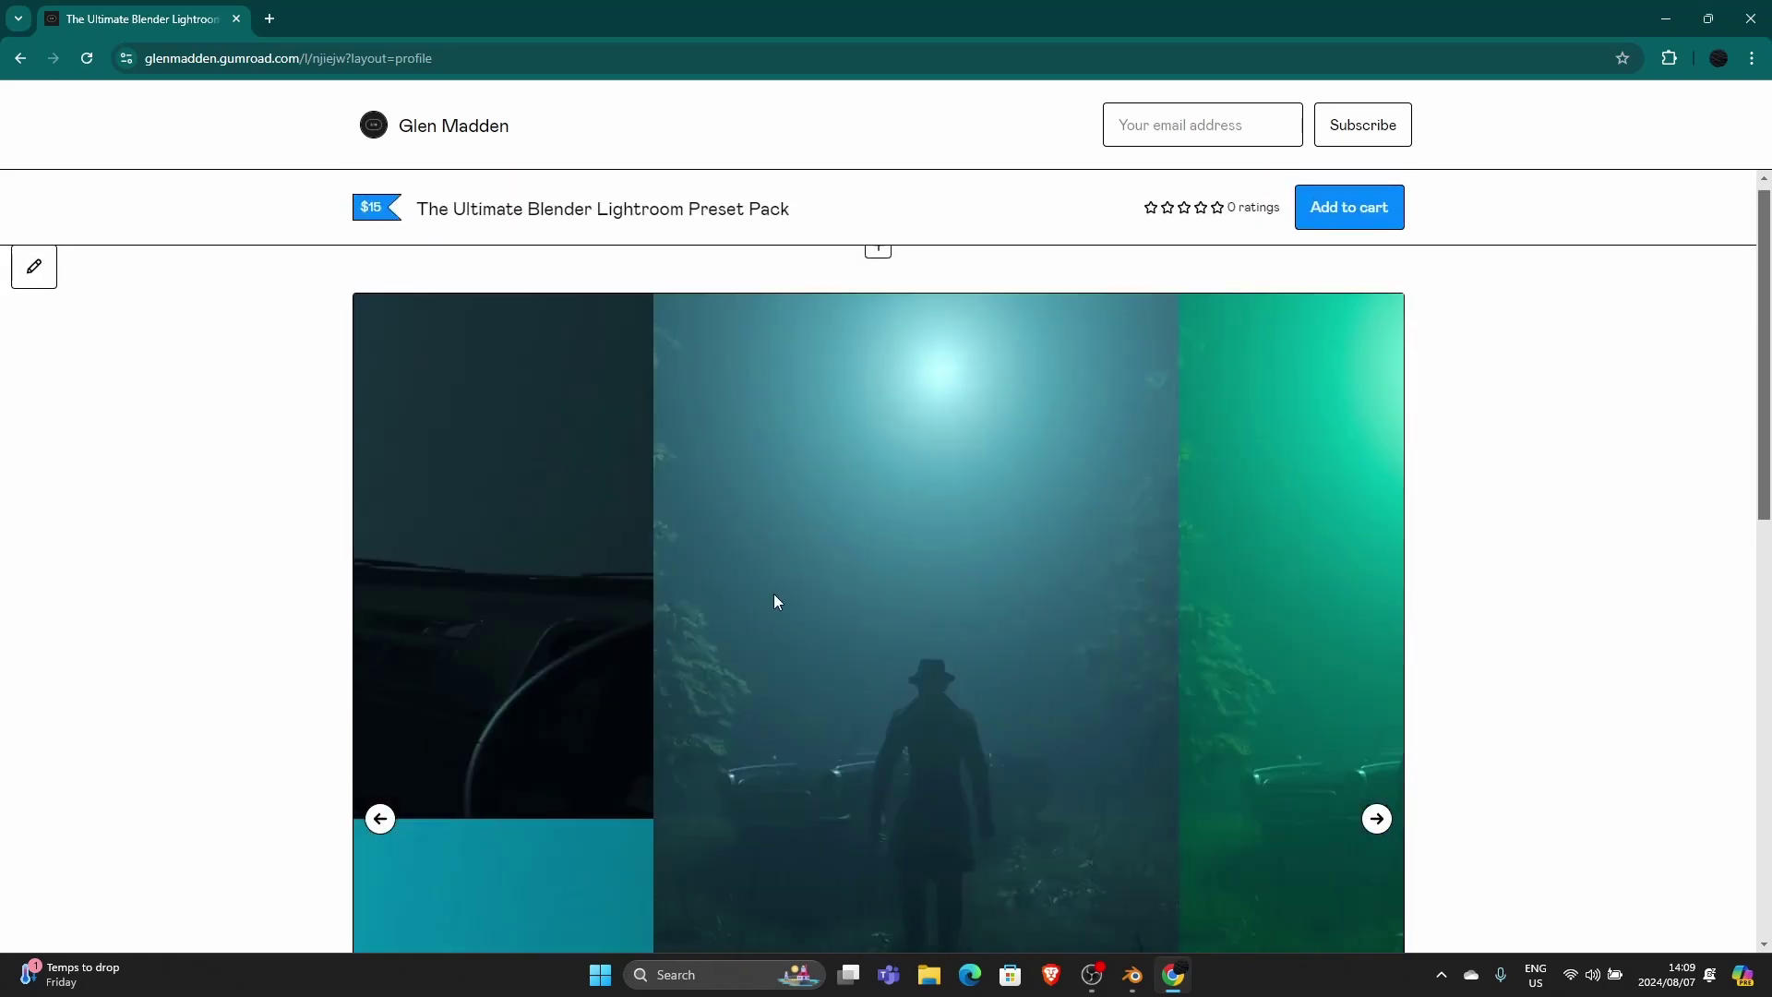
pyautogui.scroll(-3, 745, 592)
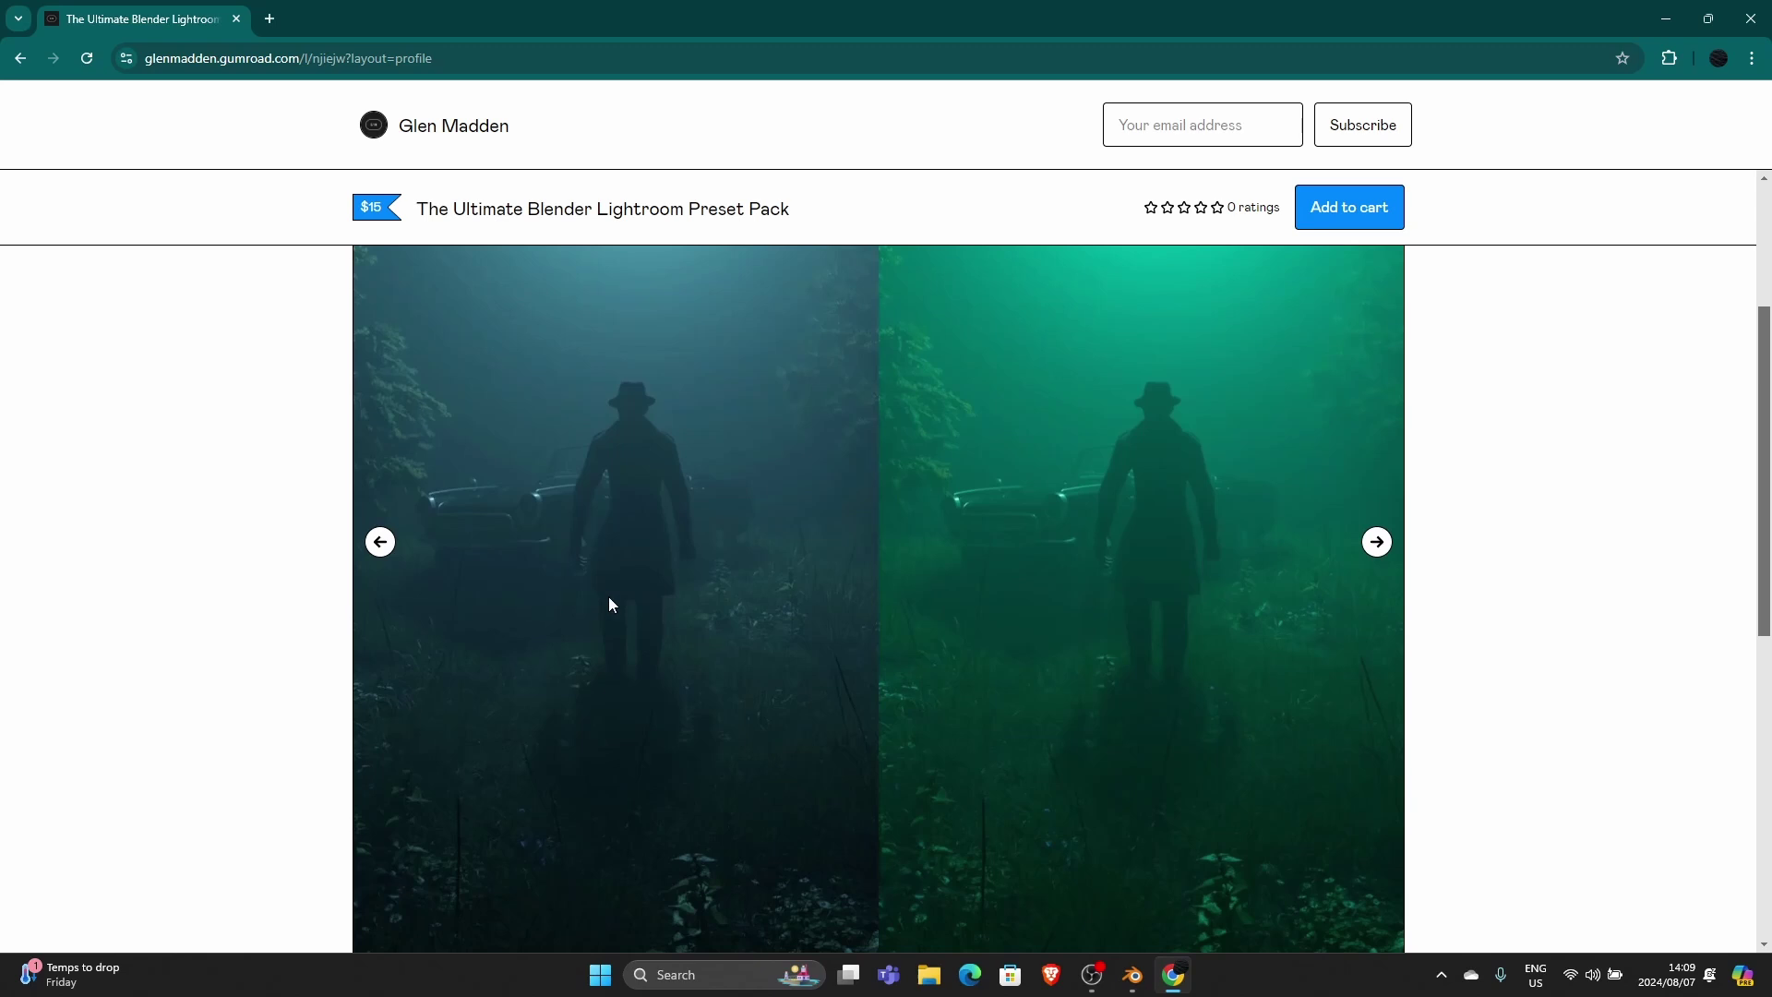
pyautogui.click(1376, 541)
pyautogui.scroll(2, 782, 580)
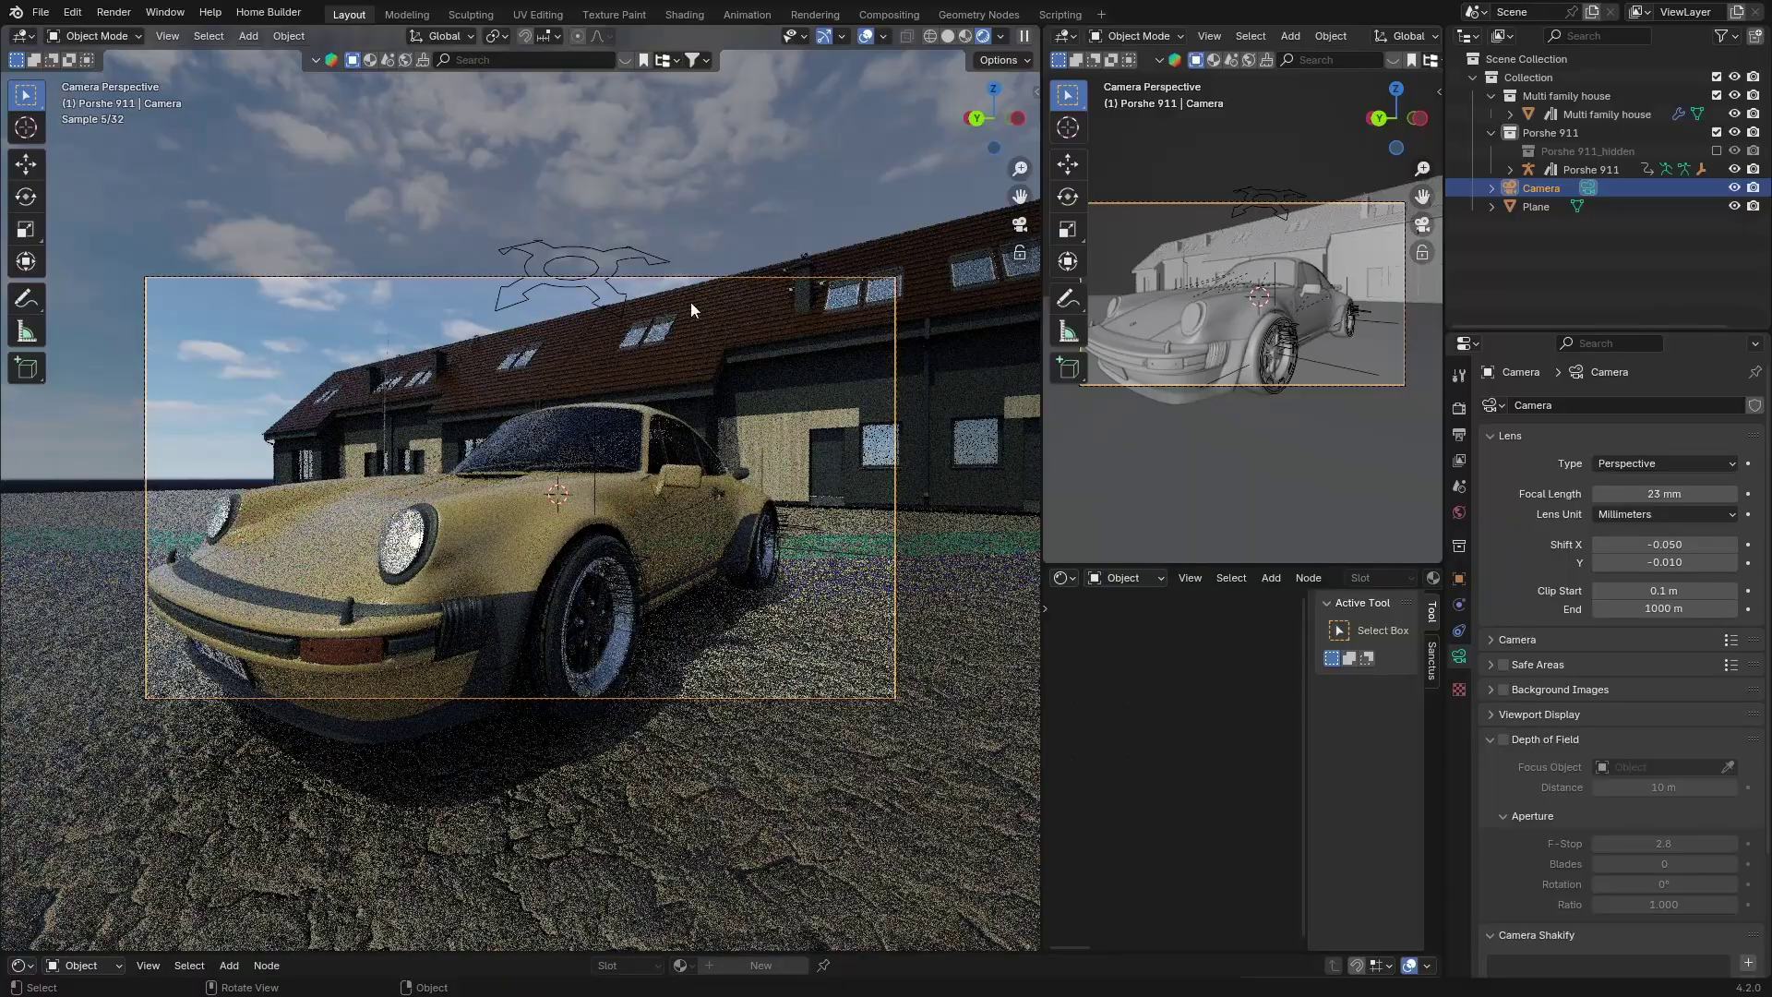
# Turn off viewport overlays and orbit down to a ground-level view of the Porsche's front
pyautogui.click(864, 37)
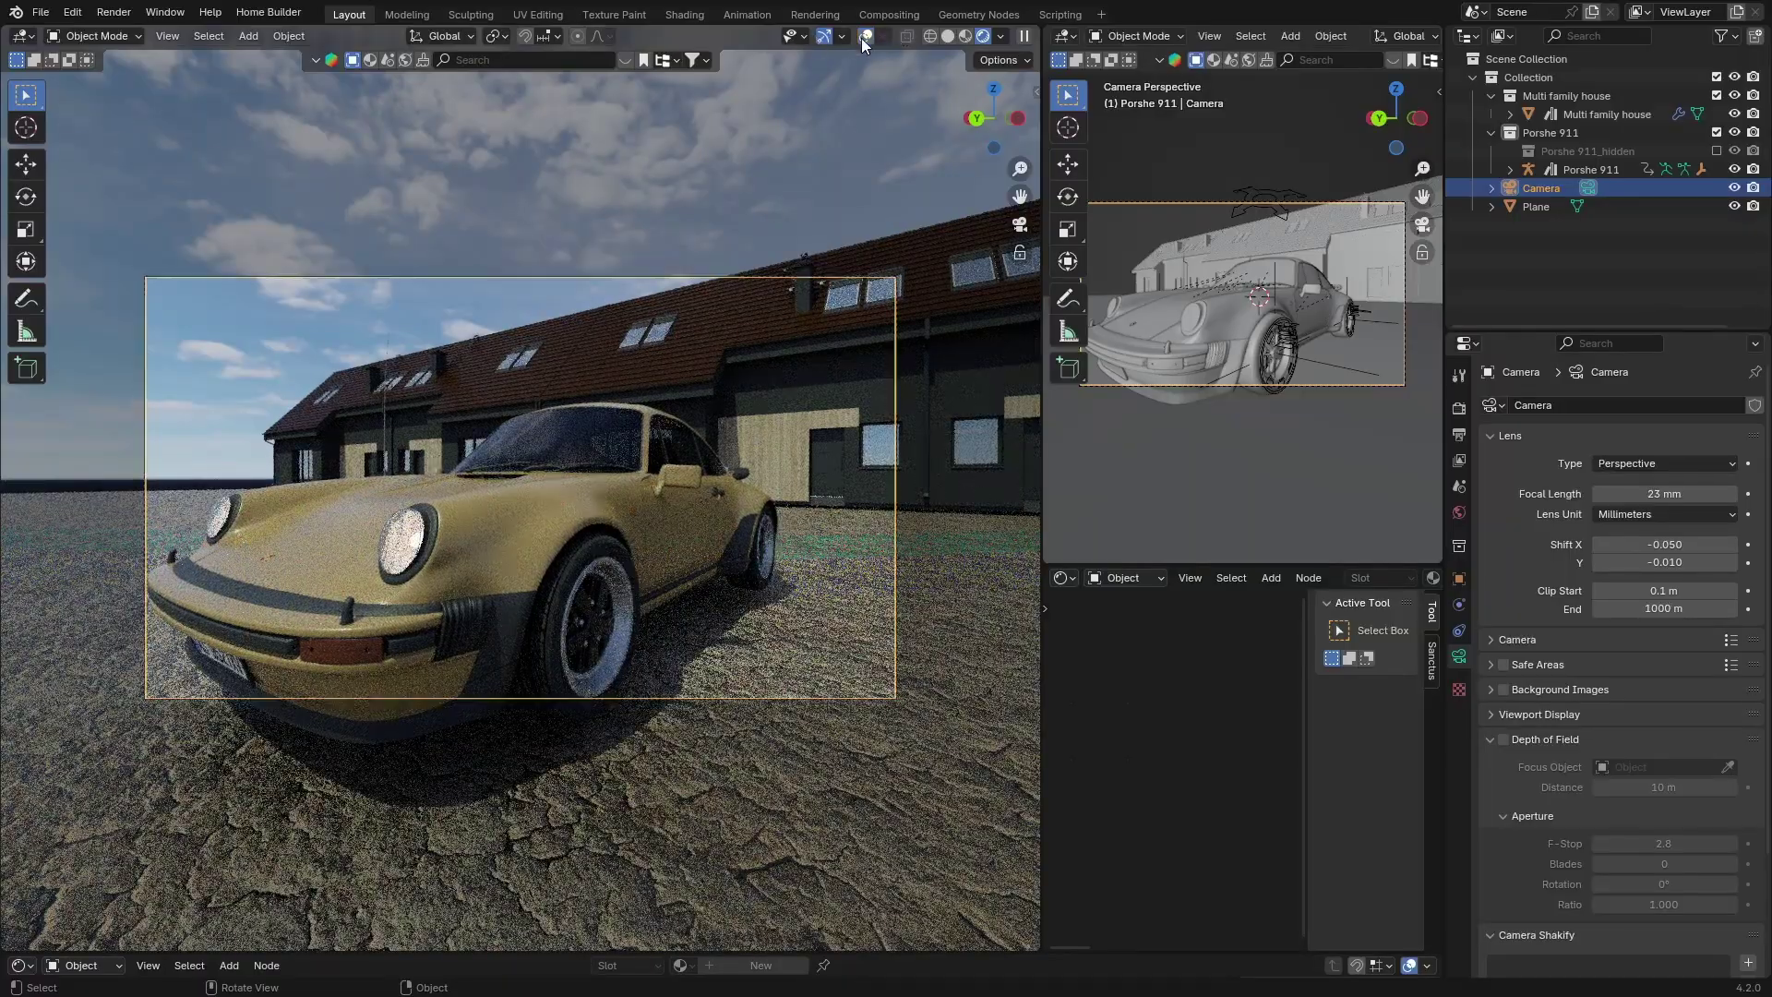
pyautogui.moveTo(543, 535)
pyautogui.mouseDown(button='middle')
pyautogui.moveTo(523, 546)
pyautogui.moveTo(546, 539)
pyautogui.mouseUp(button='middle')
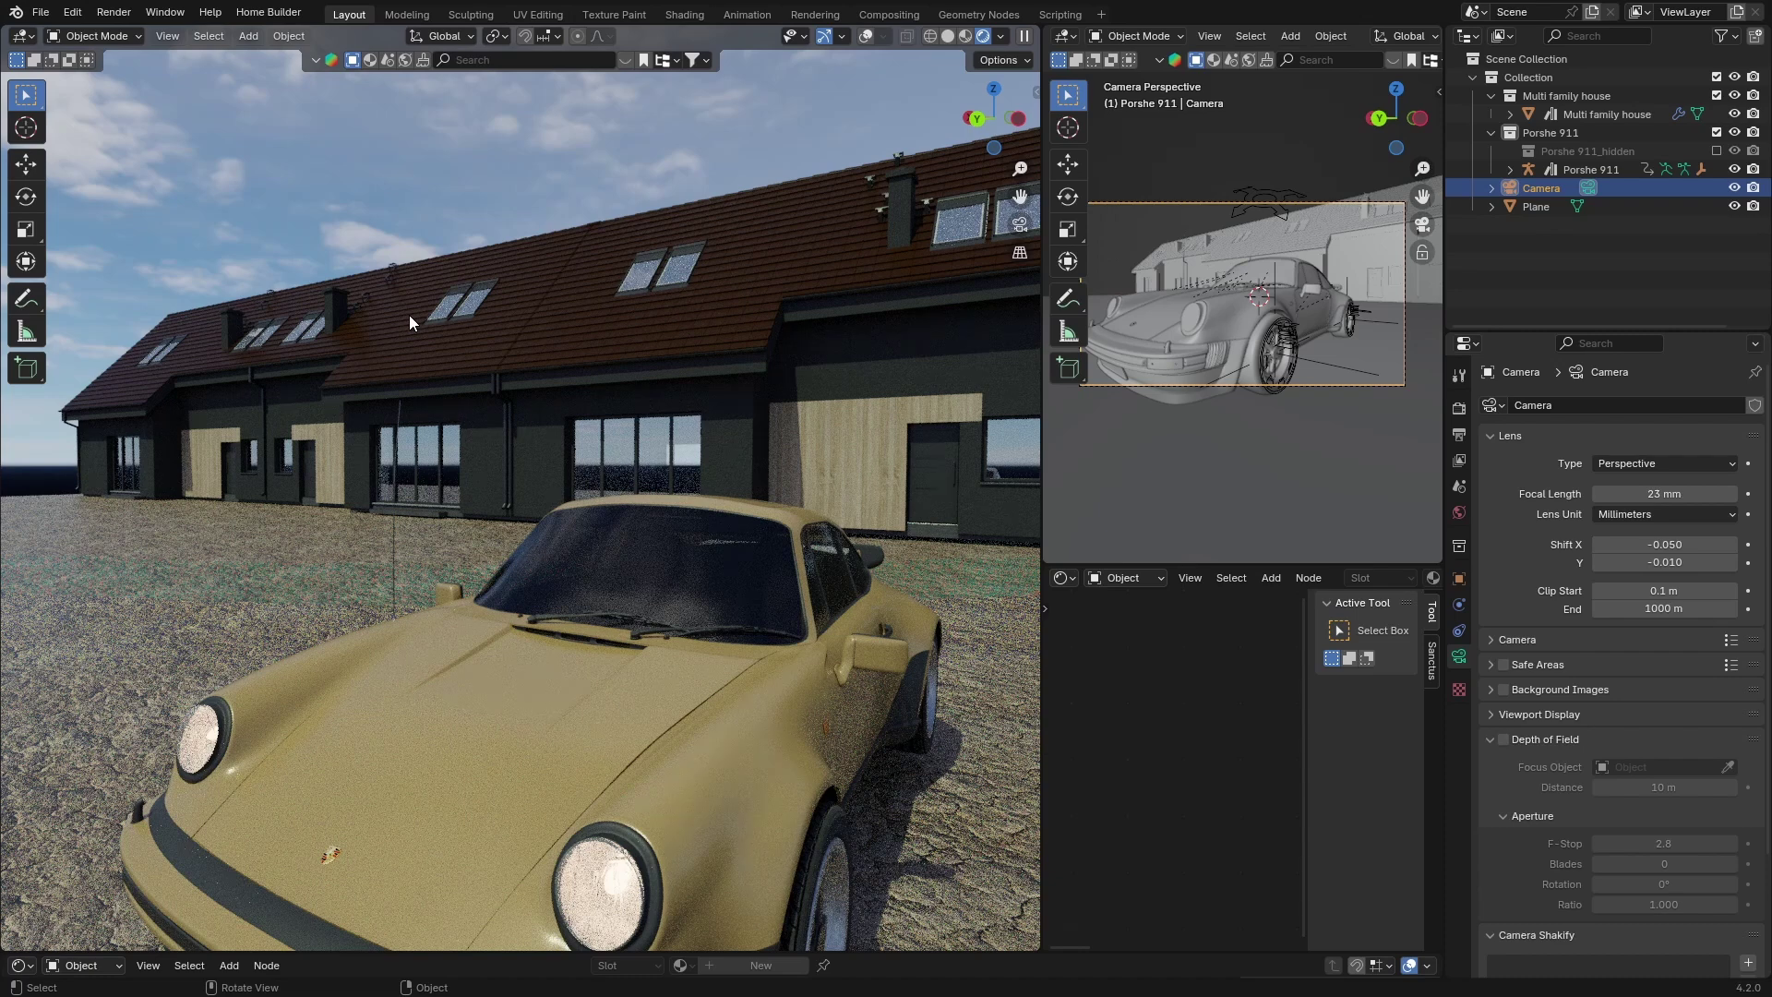
# Return to the scene camera's framing of the Porsche before the house
pyautogui.click(1015, 229)
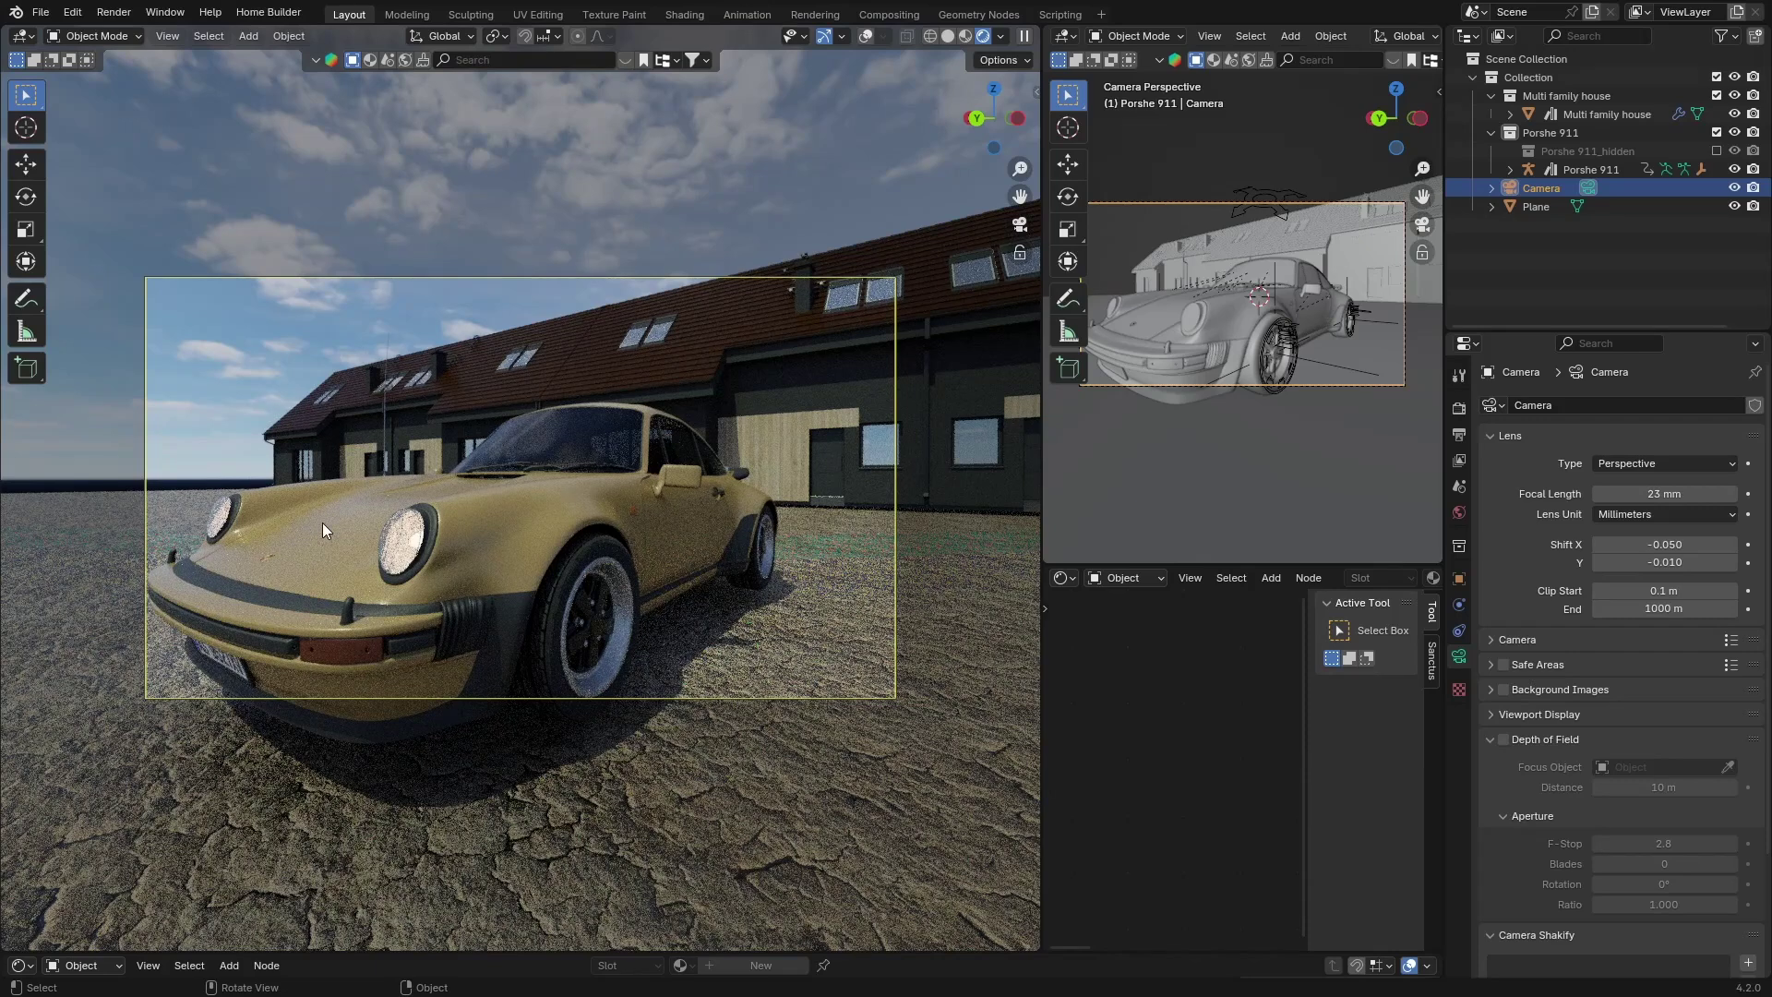
pyautogui.scroll(-4, 1615, 646)
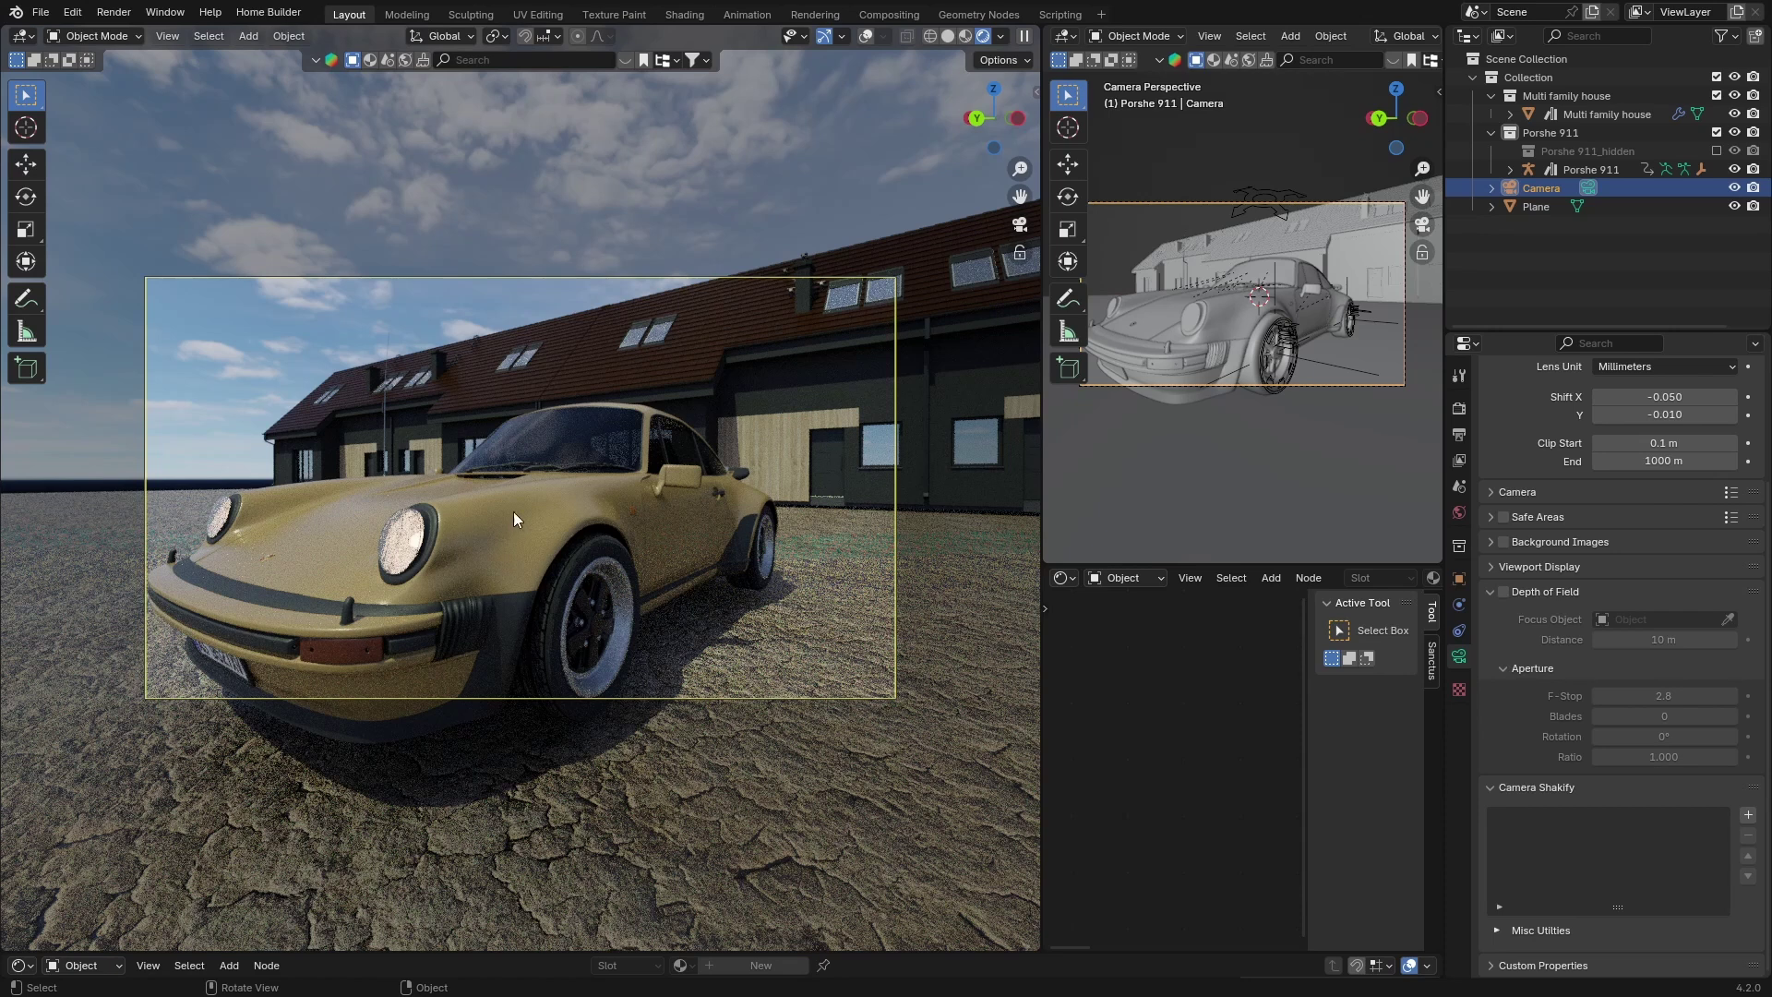
# Expand the camera's Viewport Display composition guides, switch to Solid shading, and uncheck the Center guide
pyautogui.click(1489, 492)
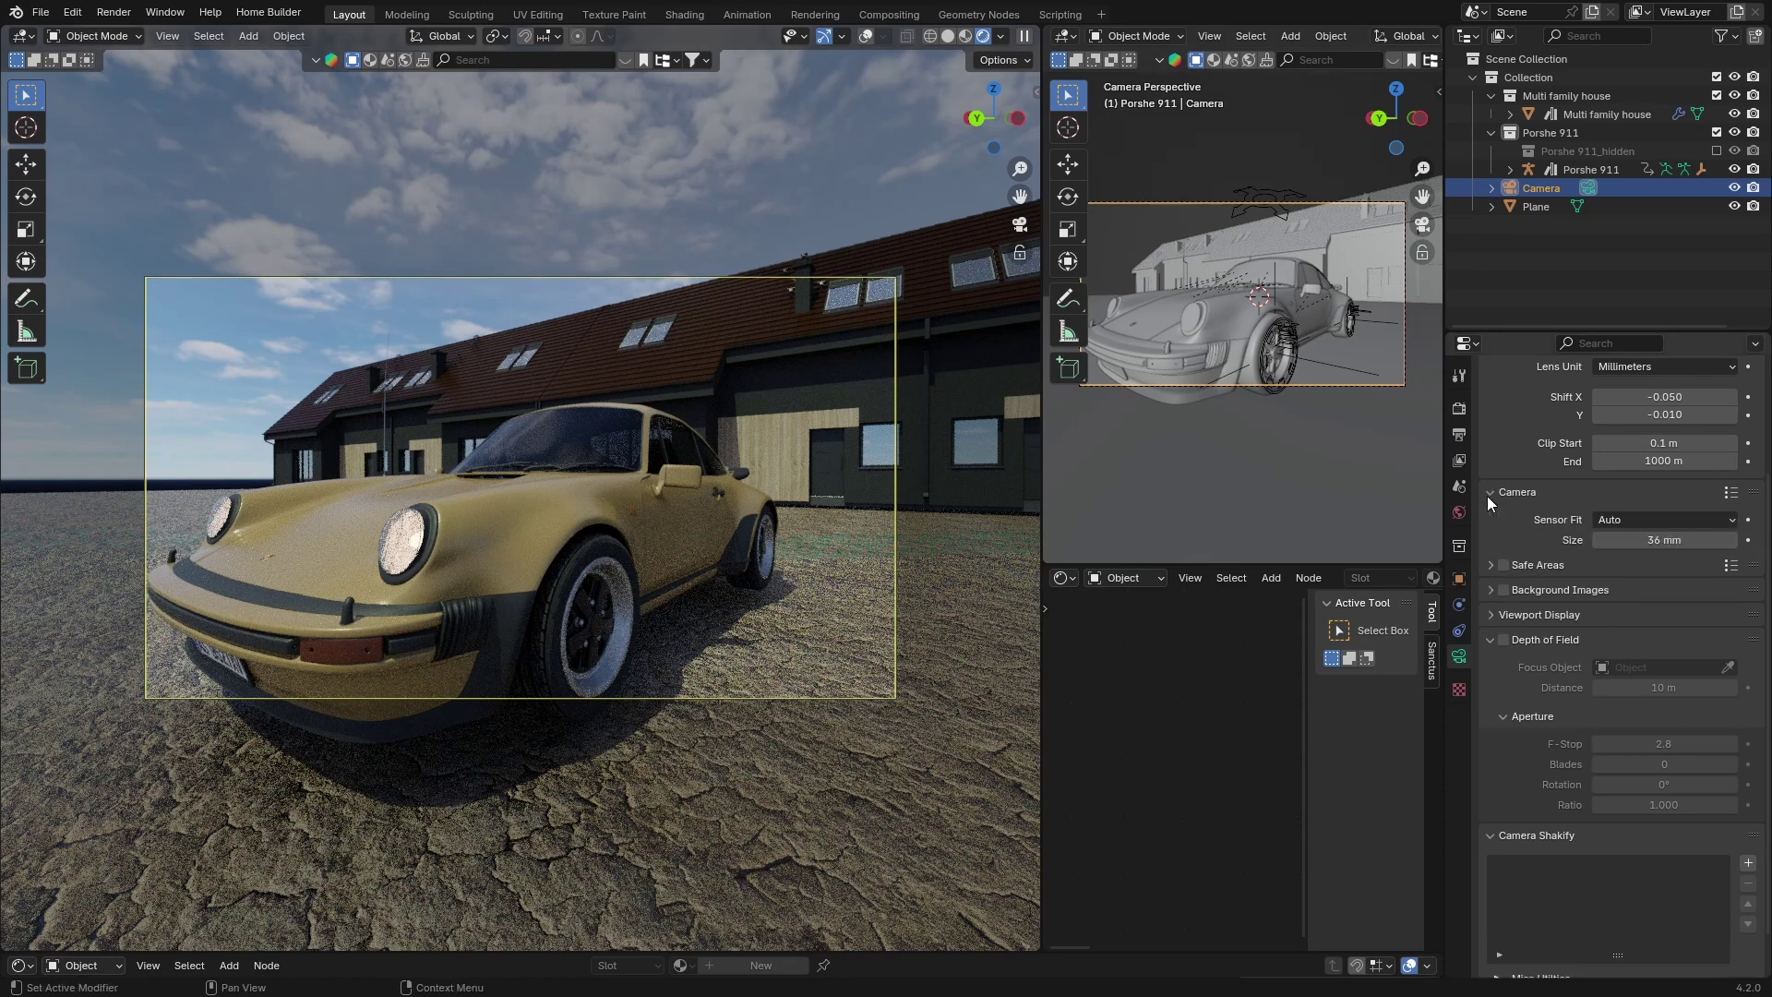
pyautogui.click(1488, 621)
pyautogui.click(1503, 786)
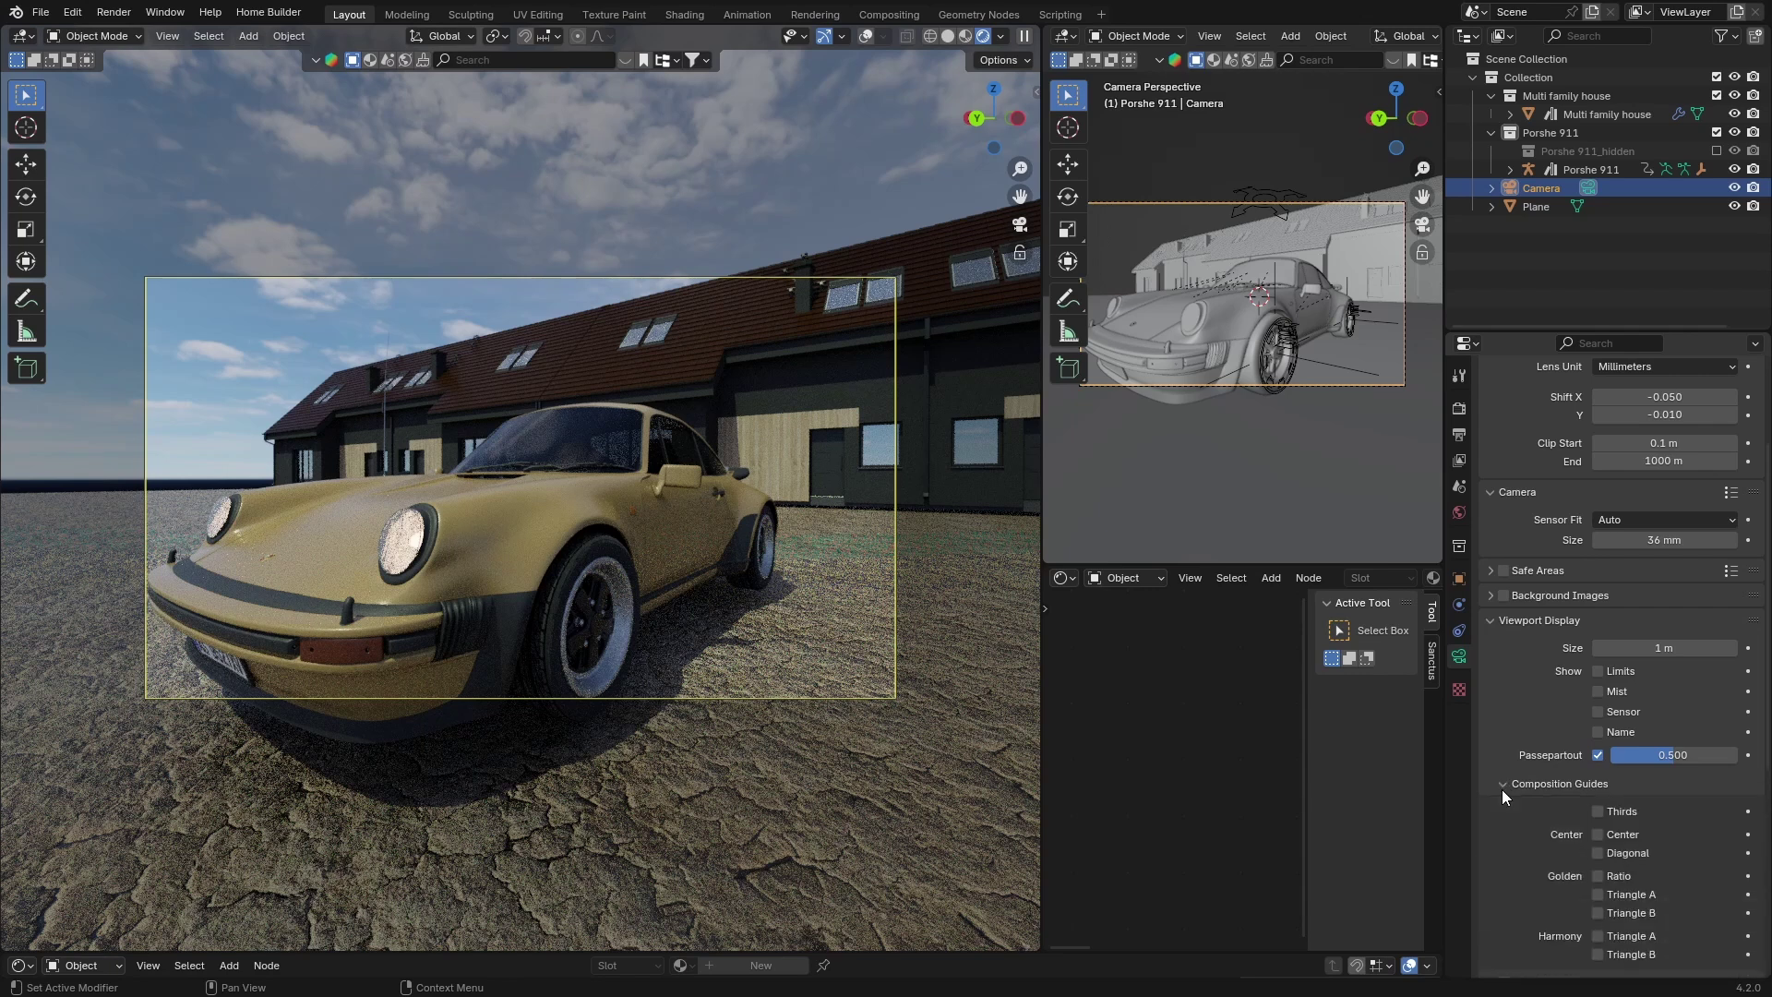
pyautogui.scroll(-2, 1502, 792)
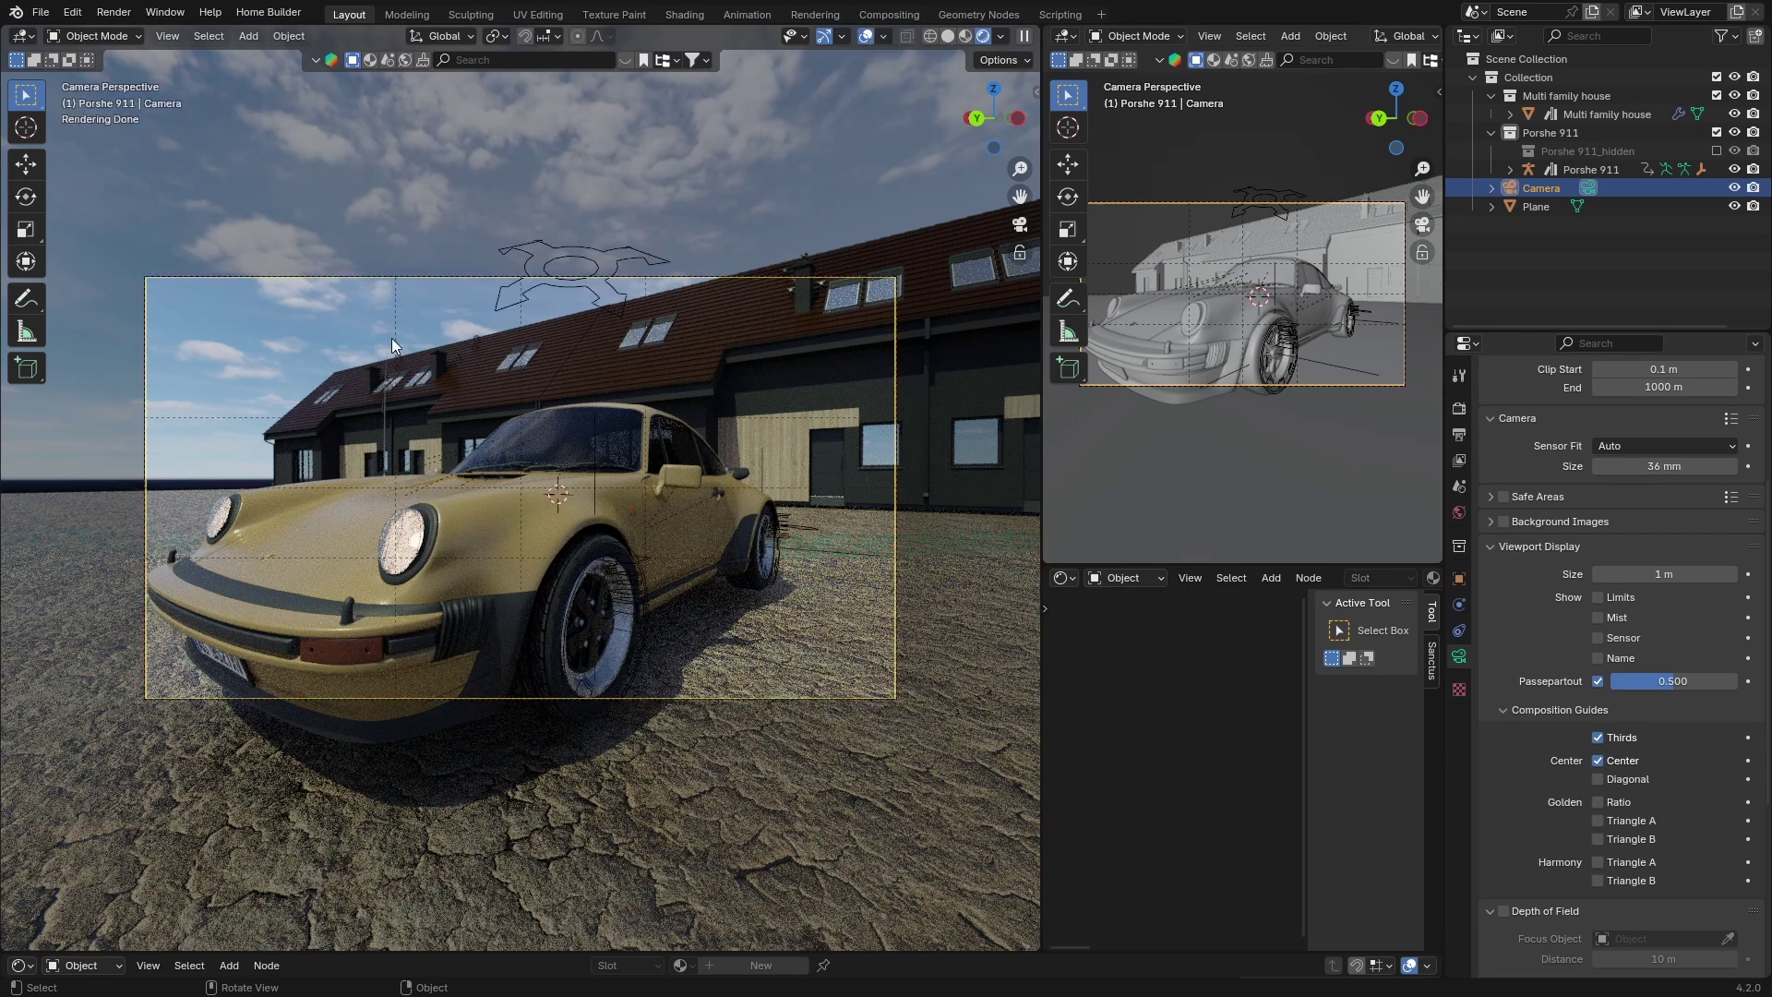
pyautogui.click(949, 36)
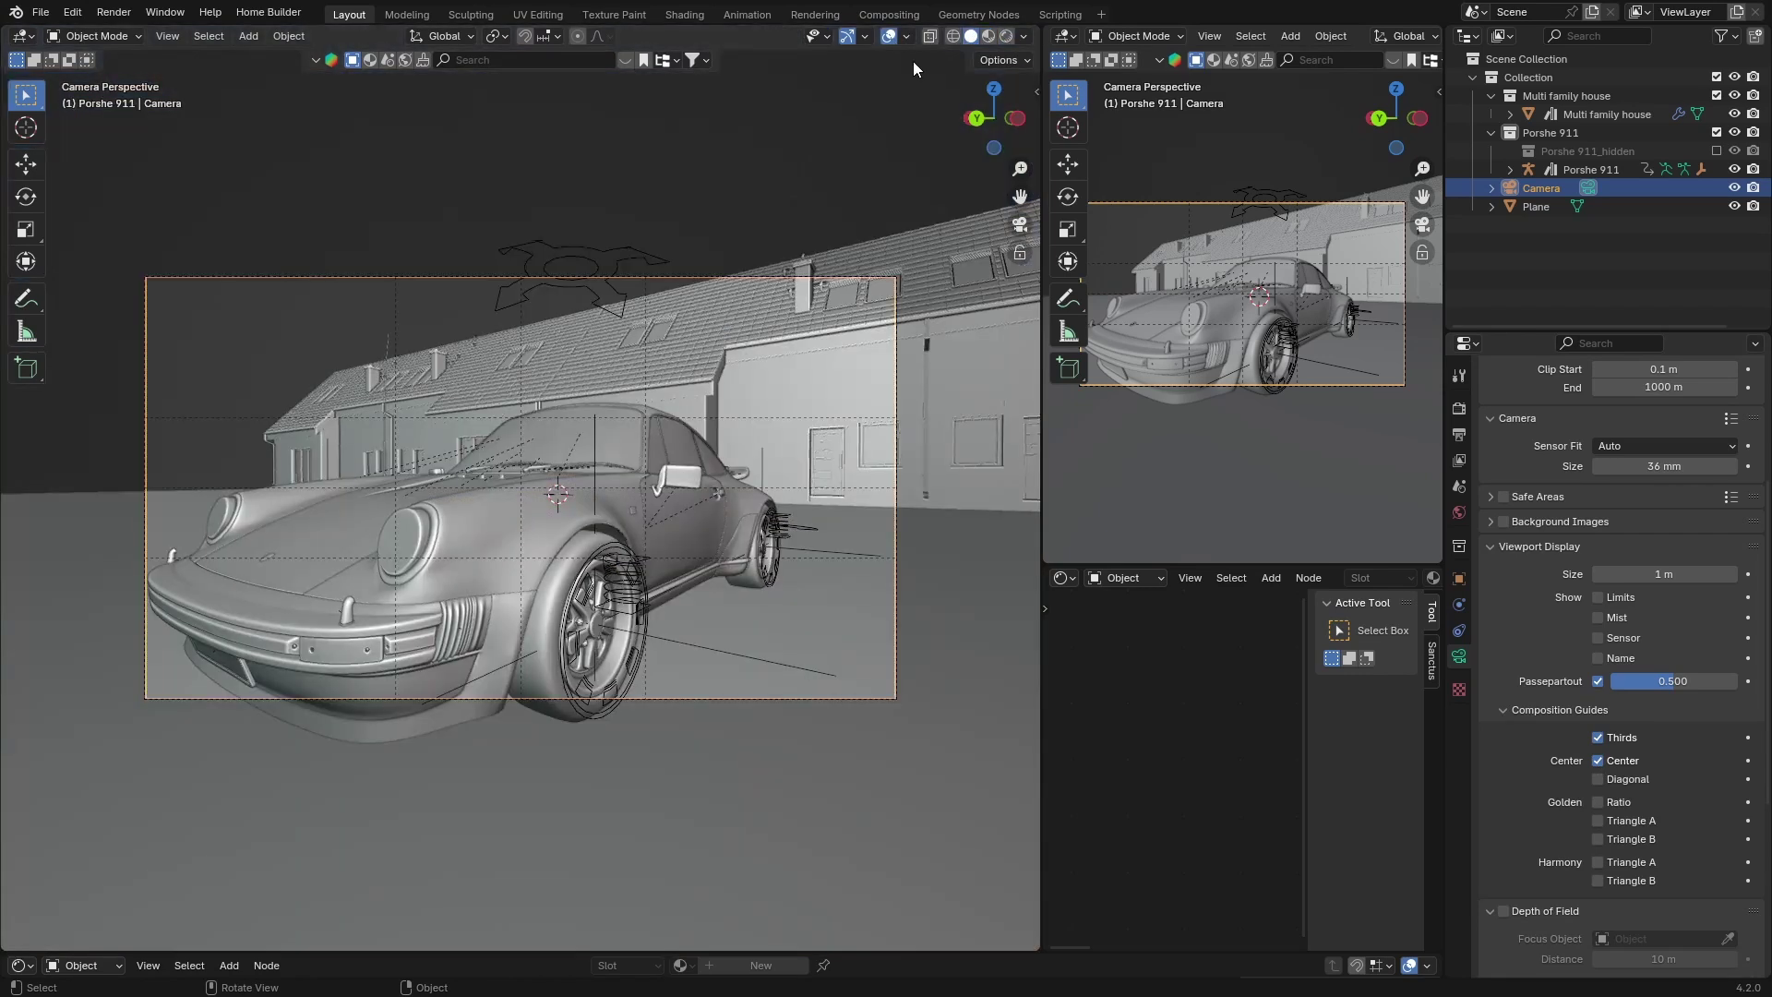
pyautogui.click(1597, 762)
# Orbit away, return to camera view, then orbit to an angled view down the street of houses
pyautogui.moveTo(624, 556); pyautogui.dragTo(381, 577, button='middle')
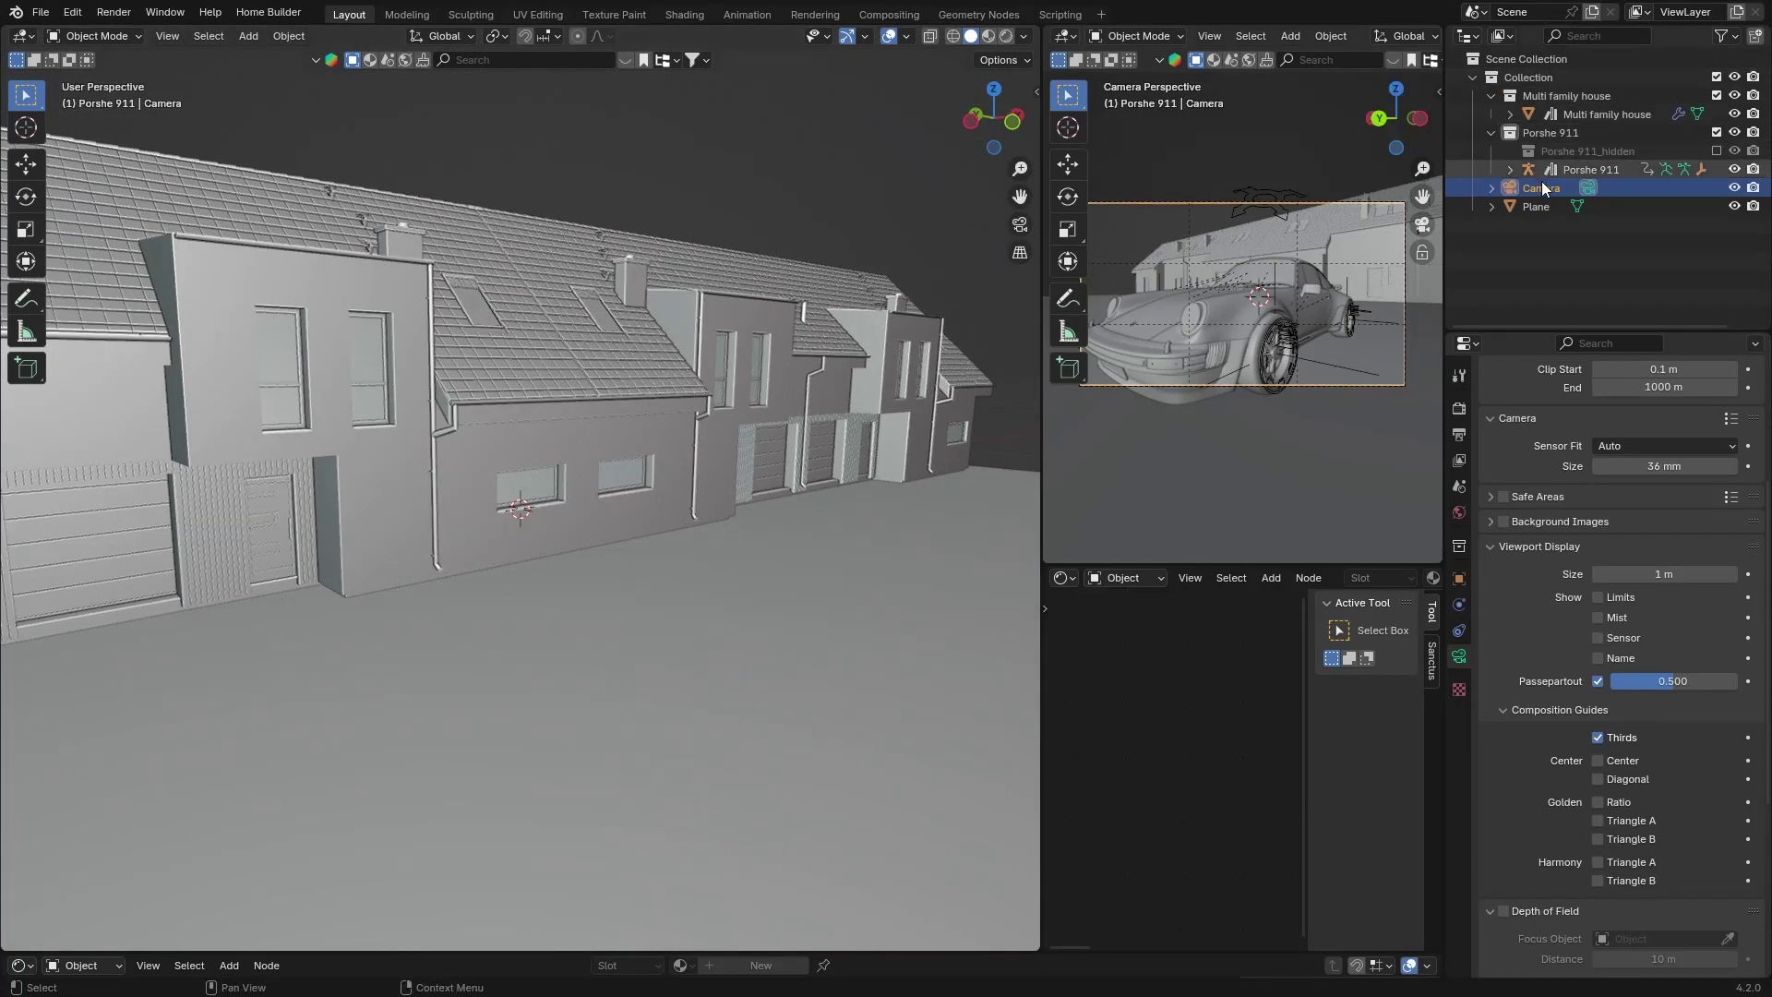
pyautogui.press('KP_0')
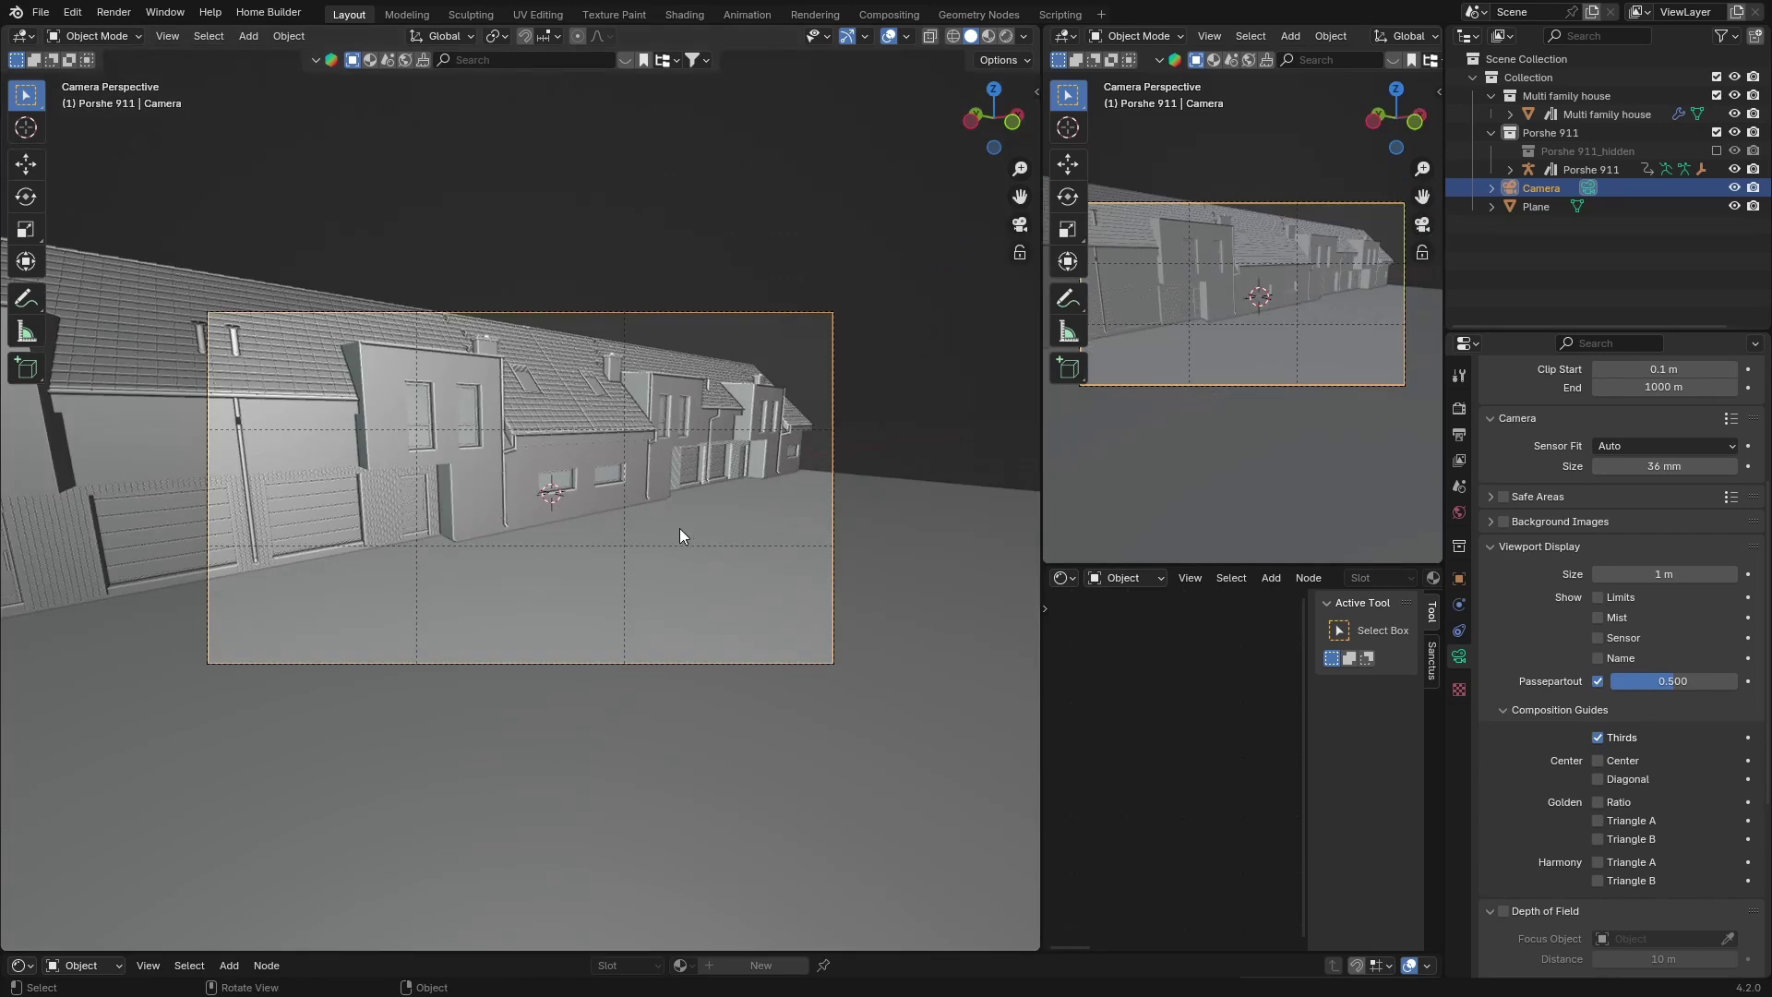
pyautogui.moveTo(577, 589); pyautogui.dragTo(484, 579, button='middle')
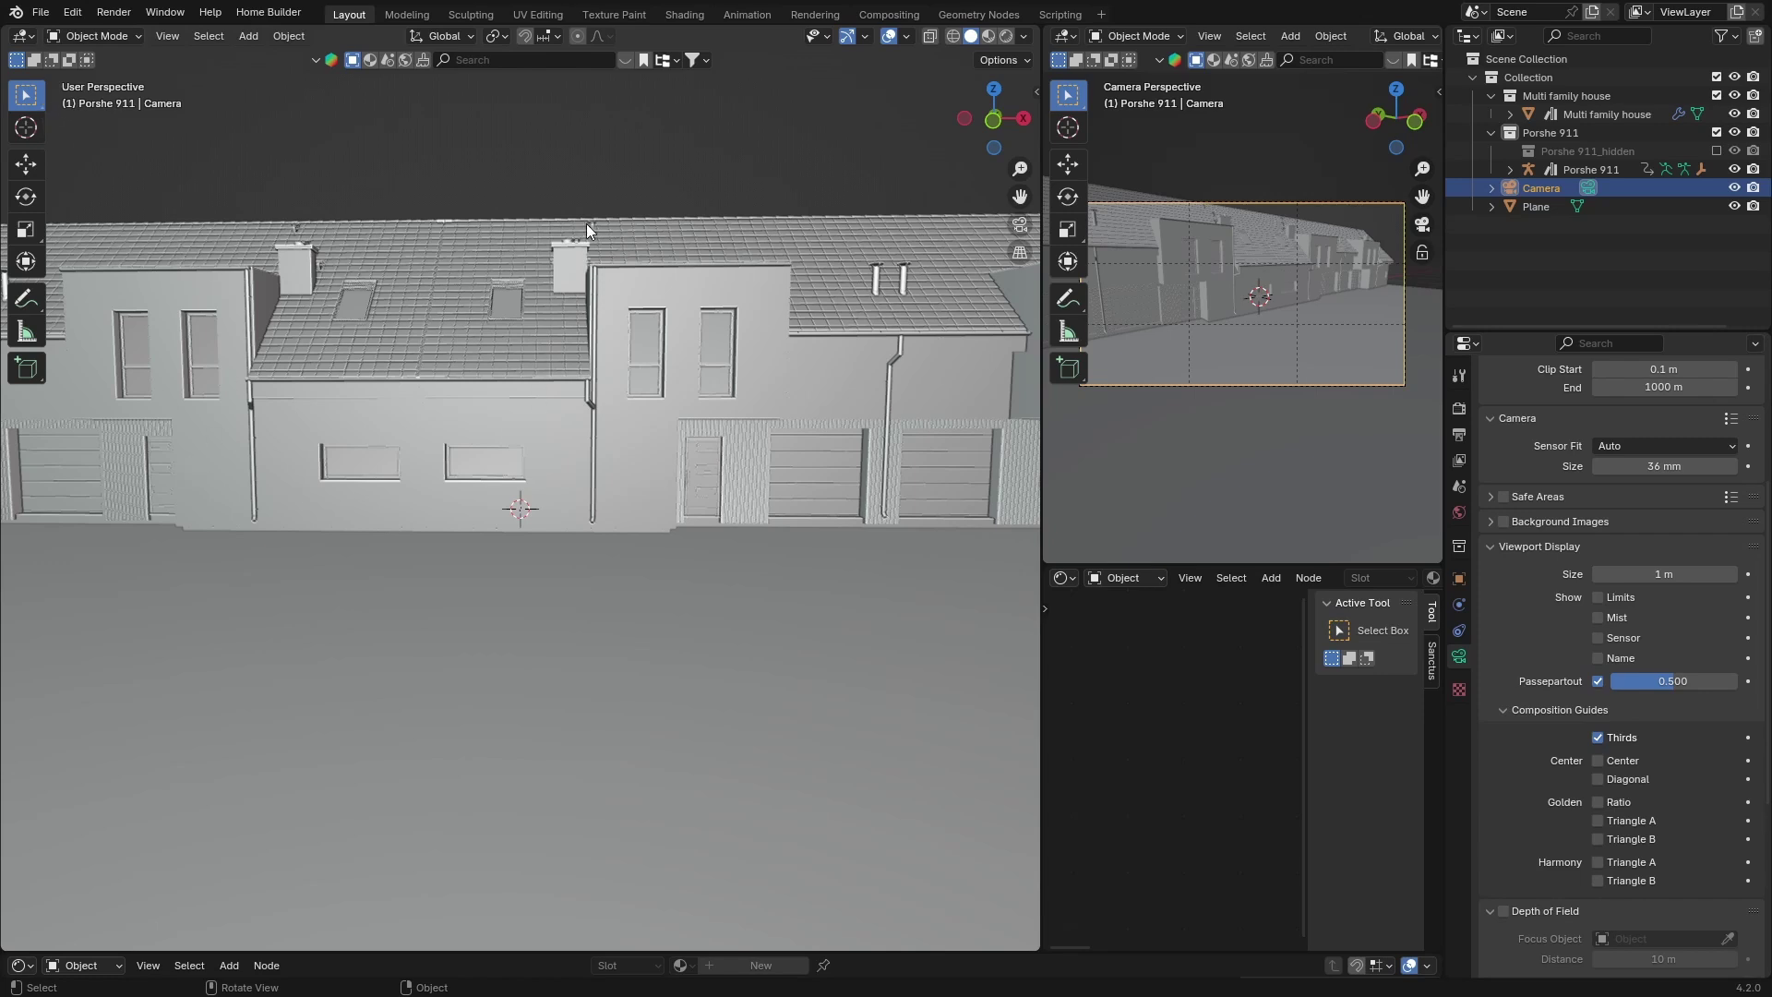
pyautogui.moveTo(681, 508); pyautogui.dragTo(602, 512, button='middle')
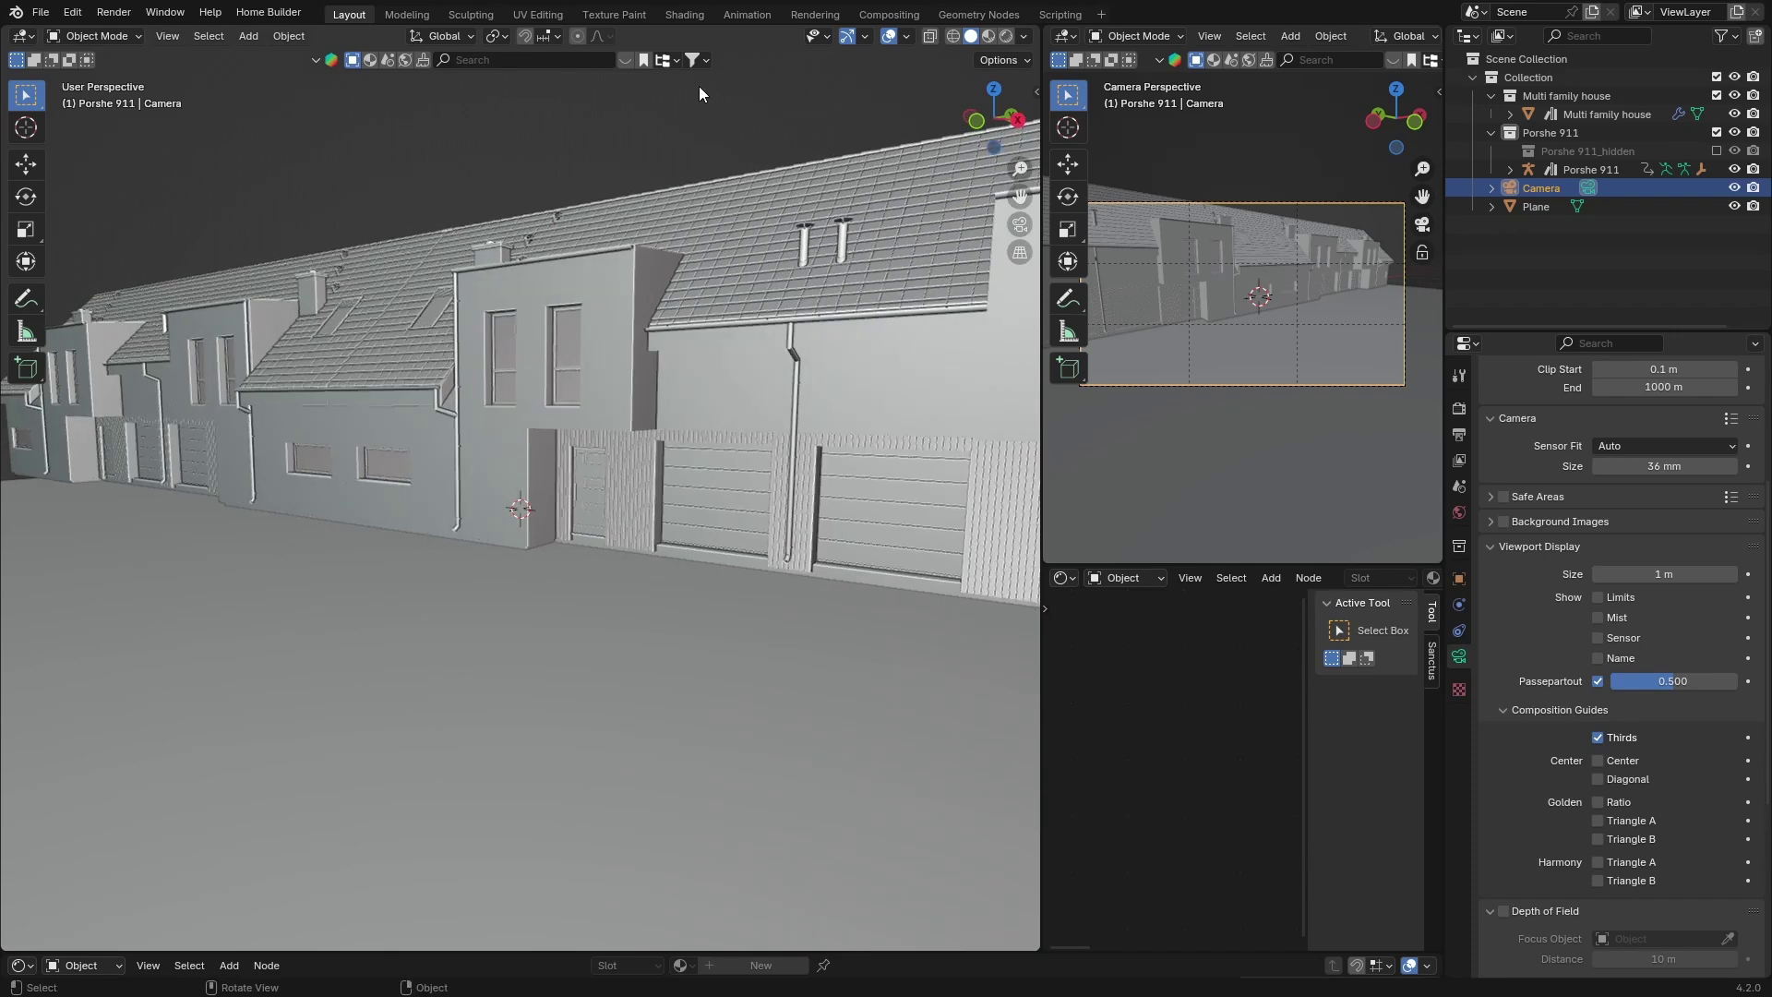
# Reopen the lake scene from recent files without saving the car scene
pyautogui.click(40, 12)
pyautogui.moveTo(70, 69)
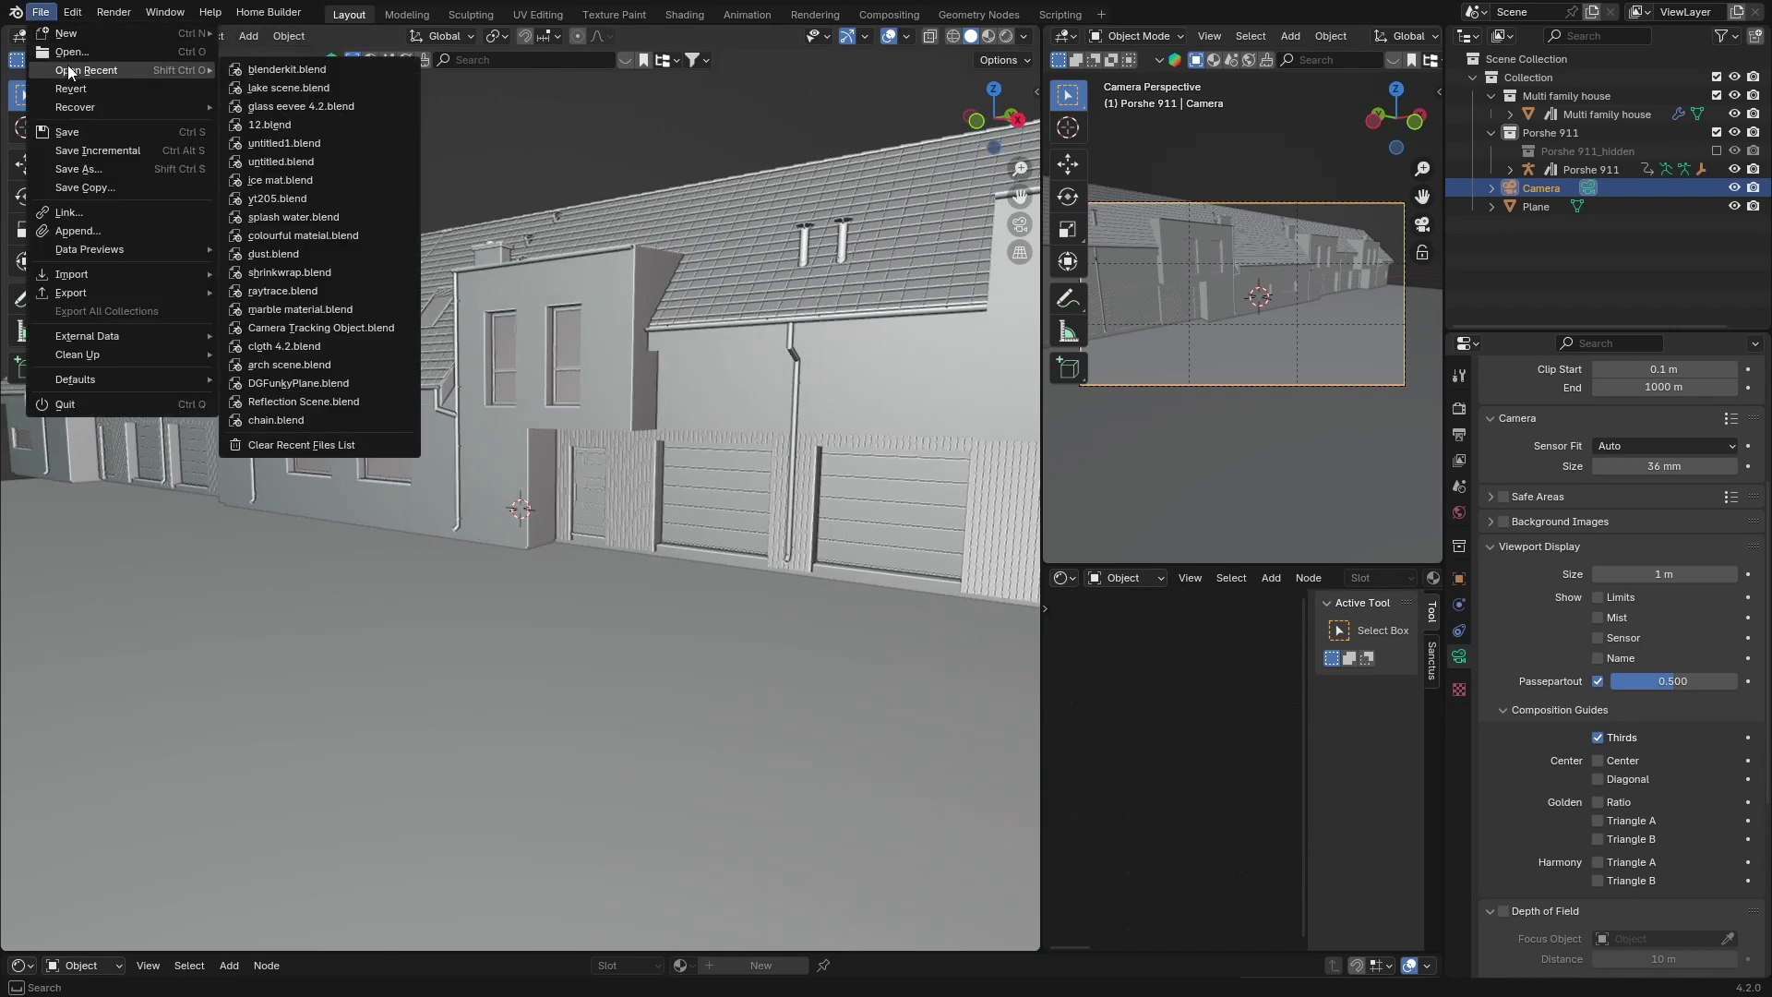
pyautogui.click(286, 88)
pyautogui.click(918, 533)
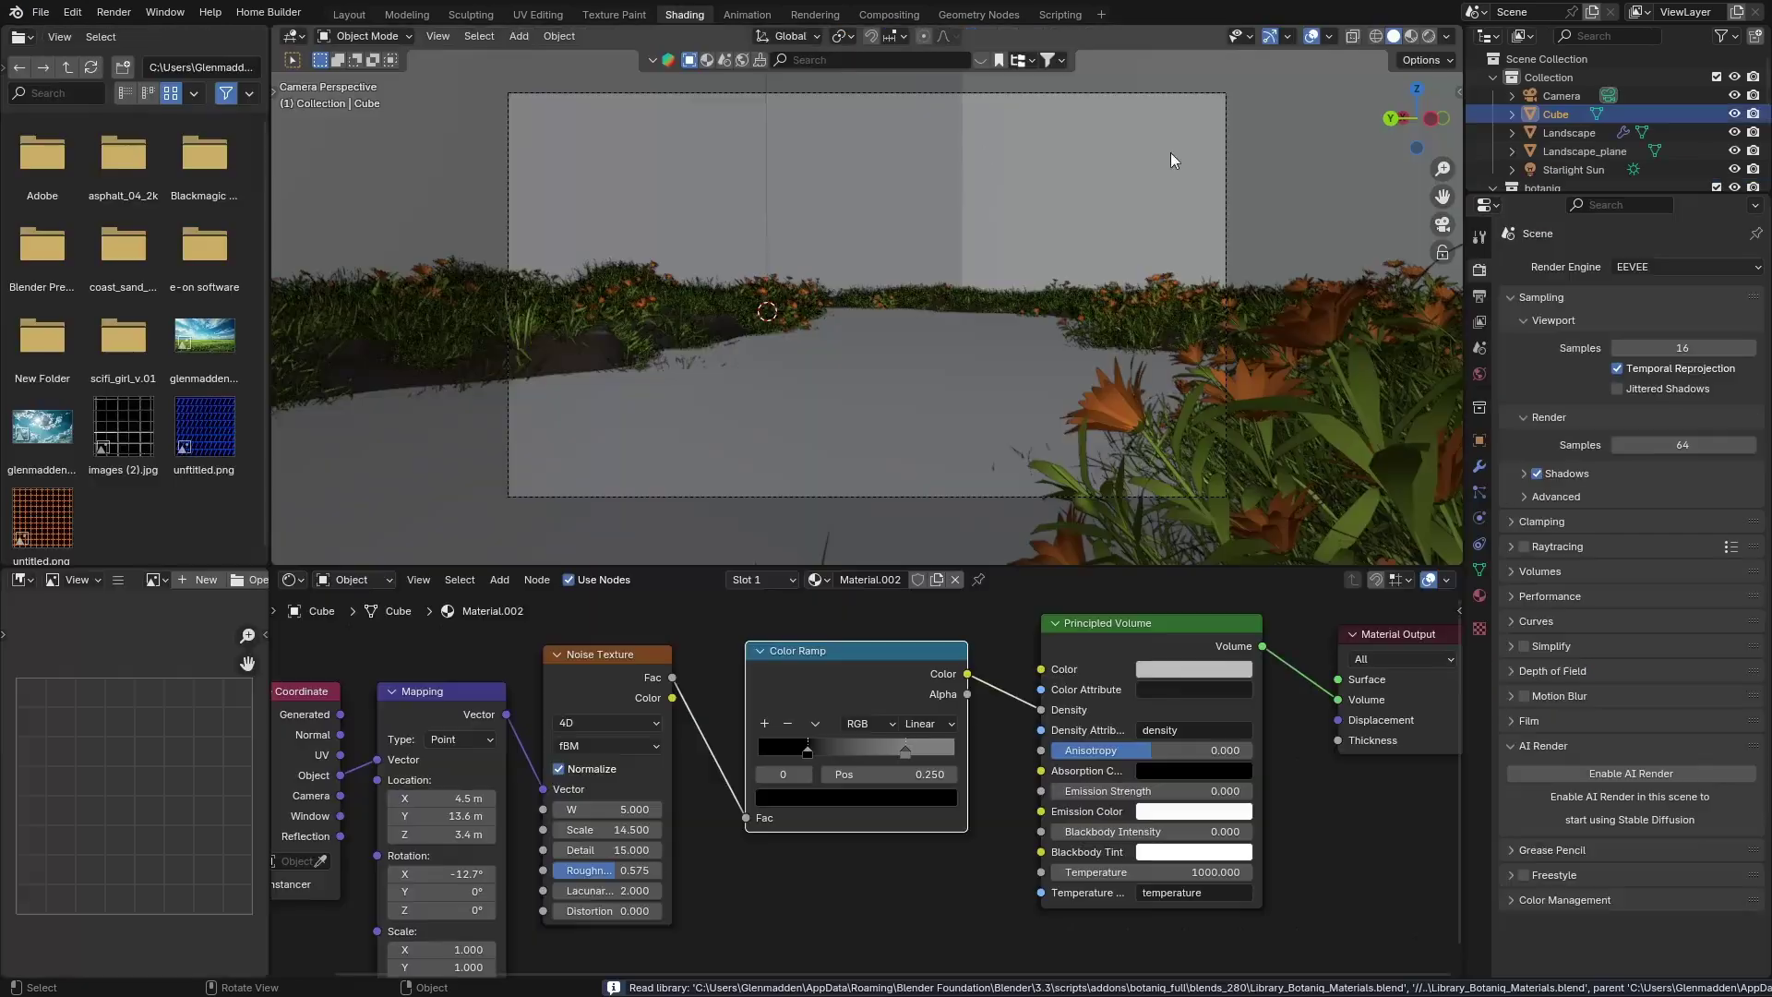
# In the Layout workspace, hide the Cube and view the lake through the camera in Rendered shading
pyautogui.click(349, 14)
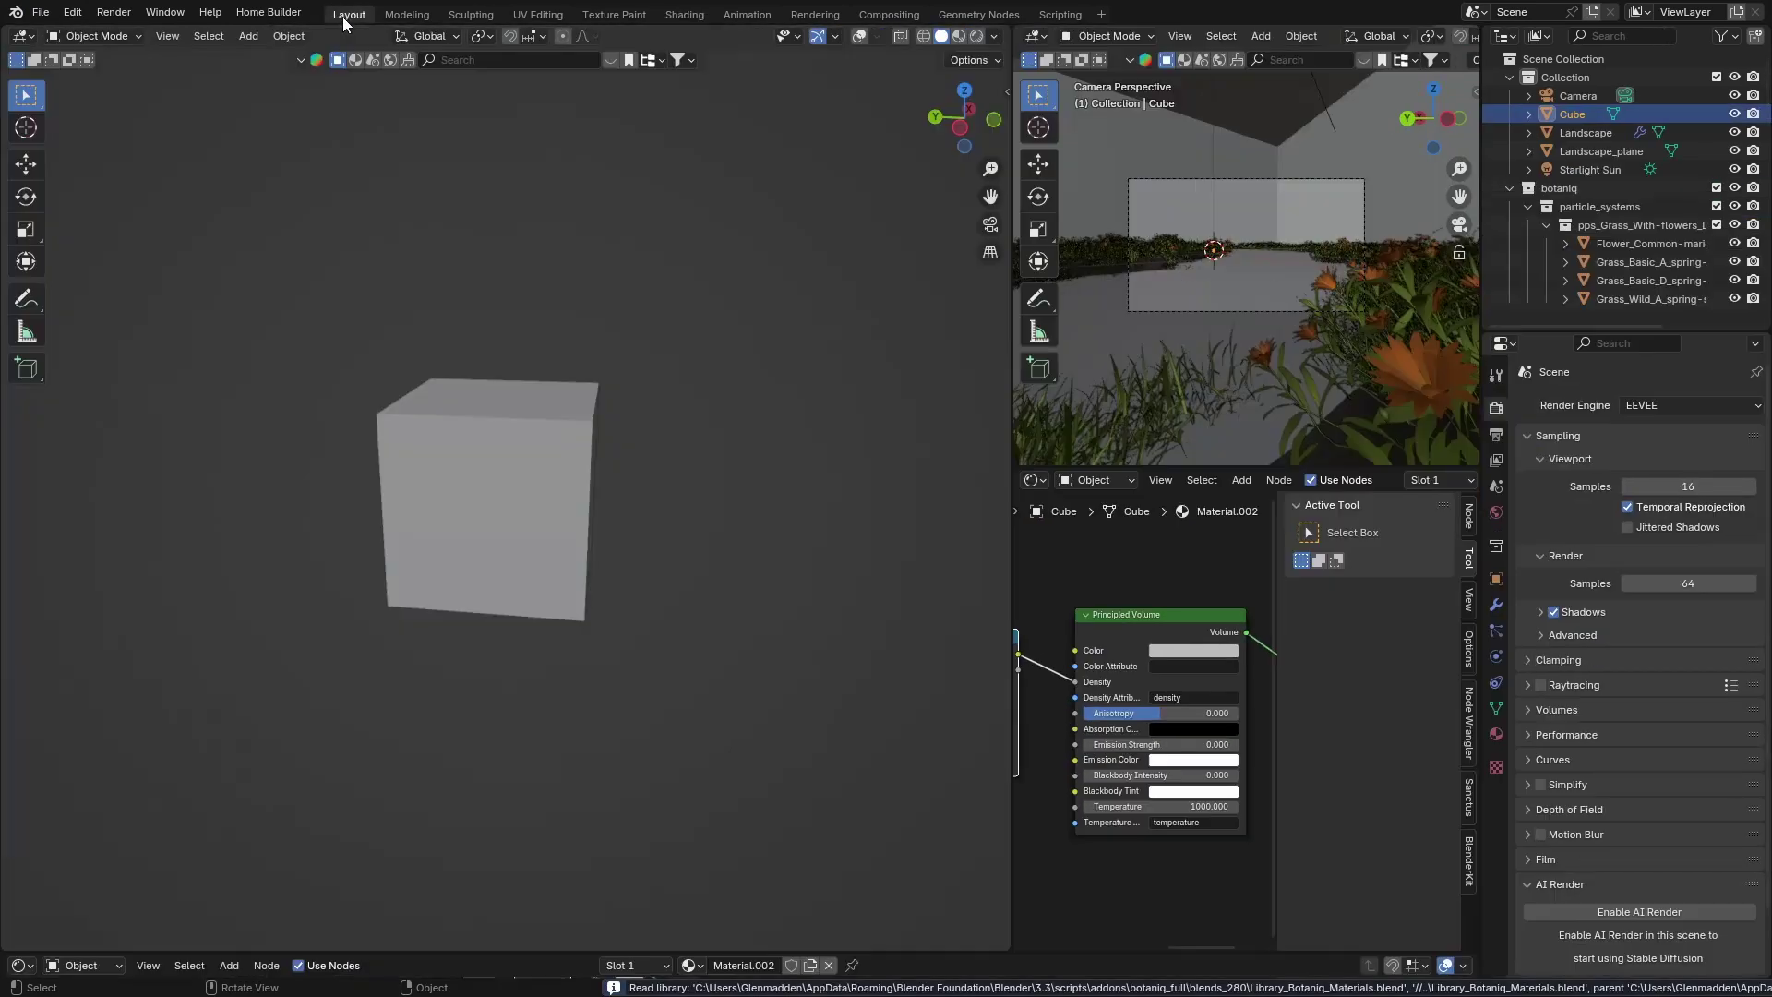
pyautogui.click(1734, 115)
pyautogui.click(990, 224)
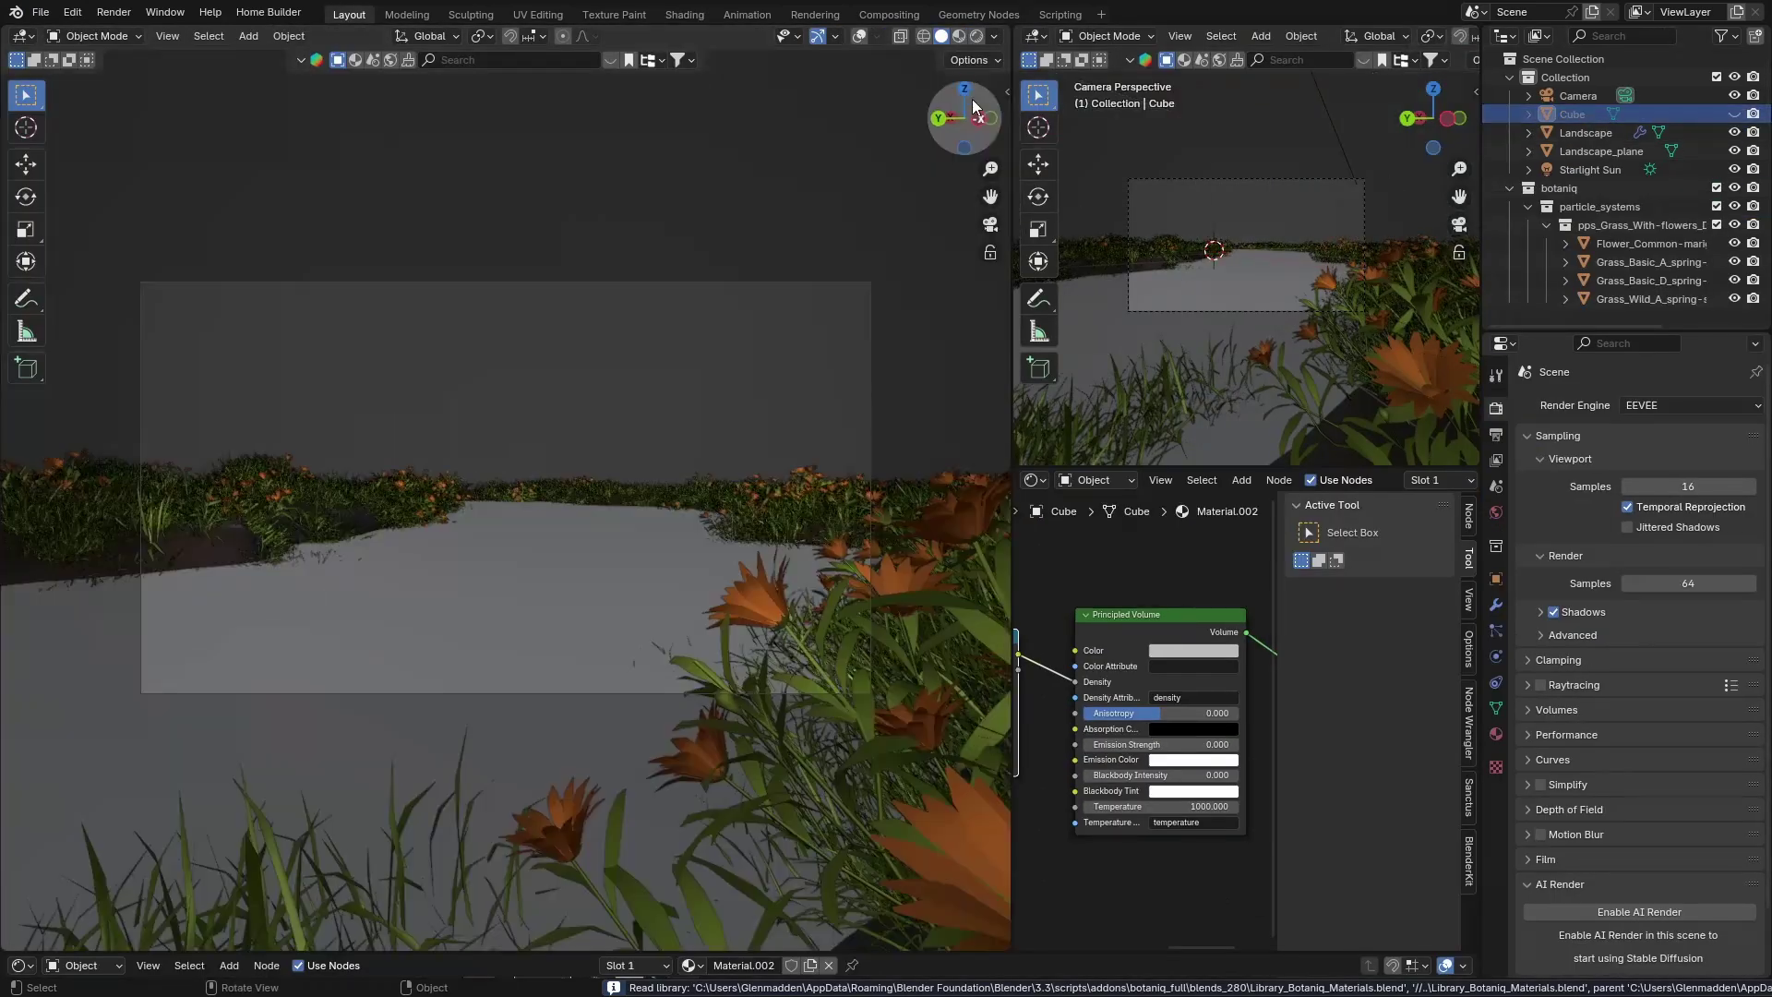
pyautogui.click(974, 38)
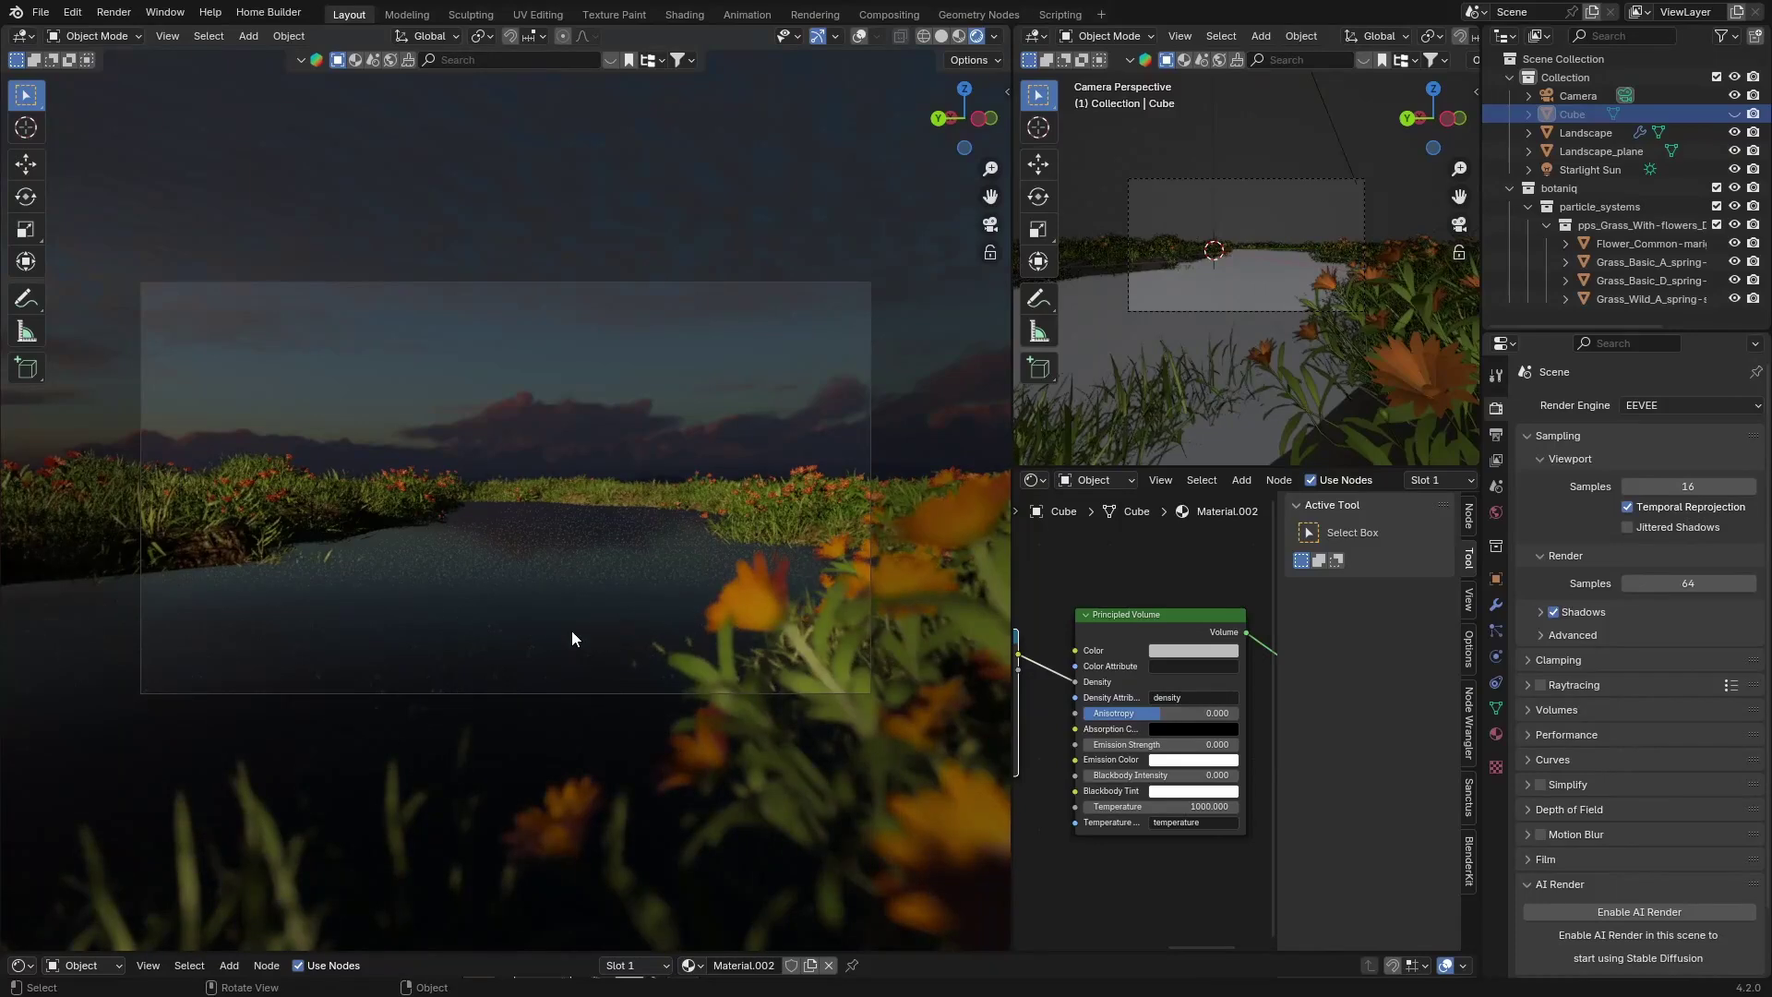
# Set the render engine to Cycles and select the Camera object
pyautogui.click(1658, 405)
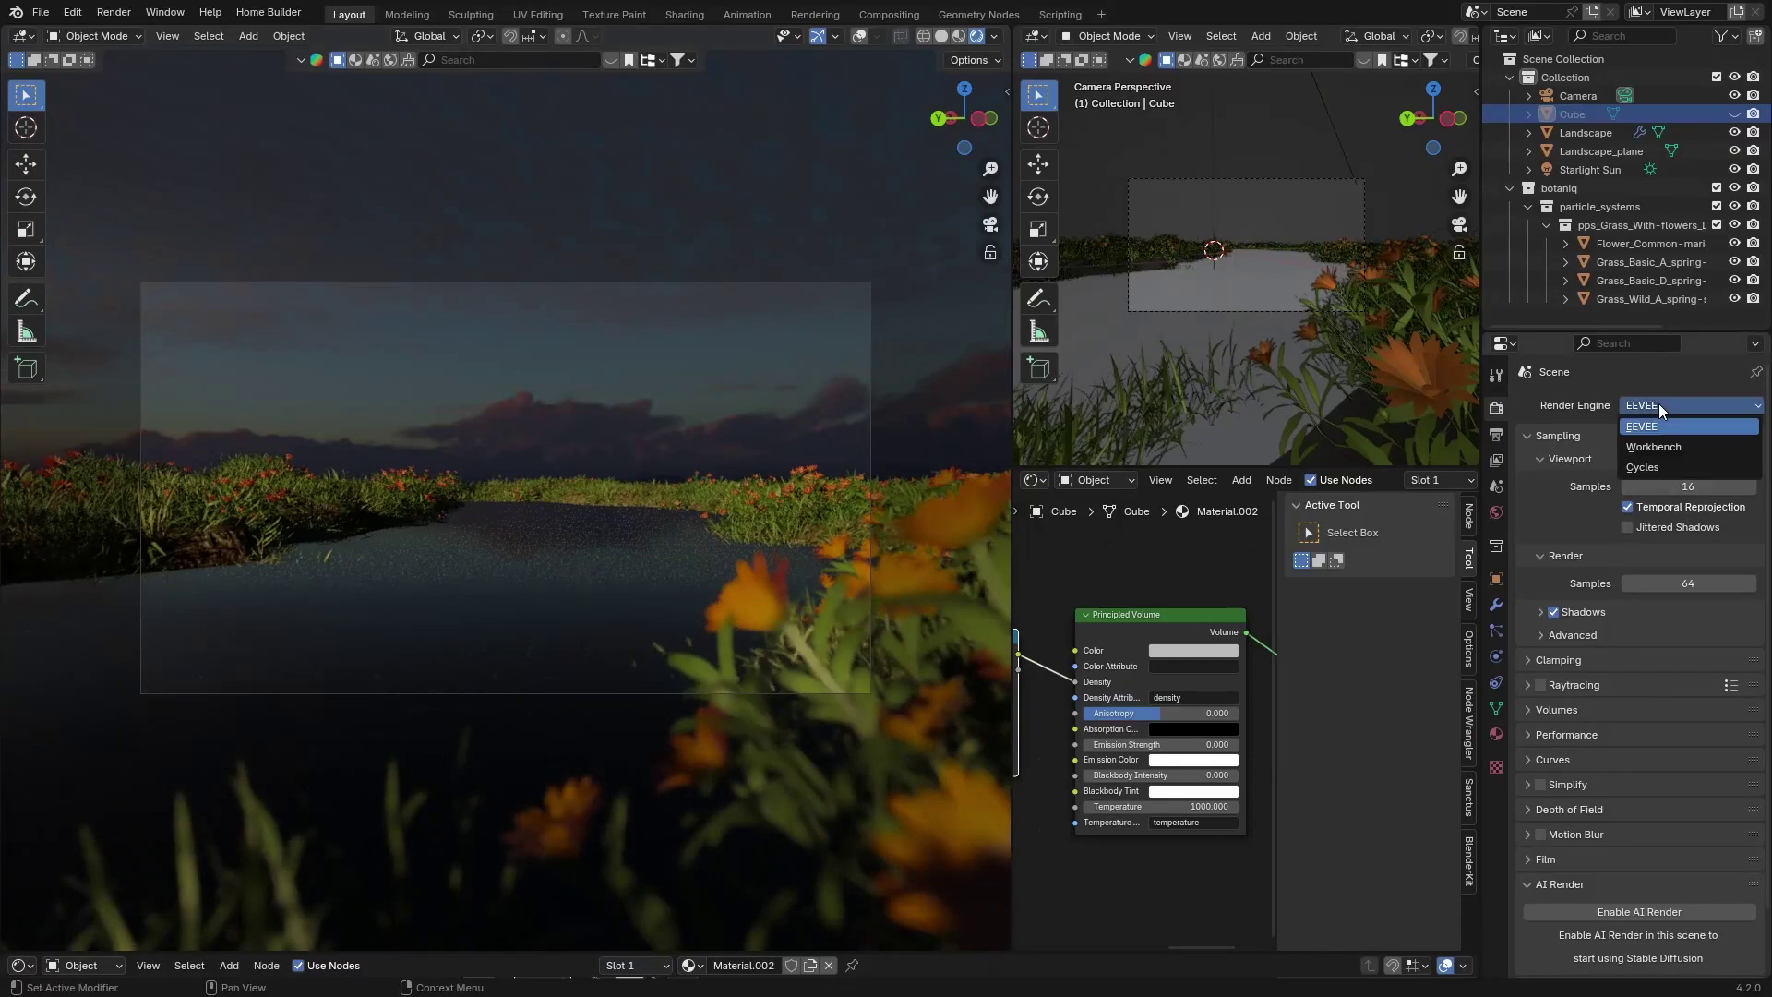
pyautogui.click(1642, 467)
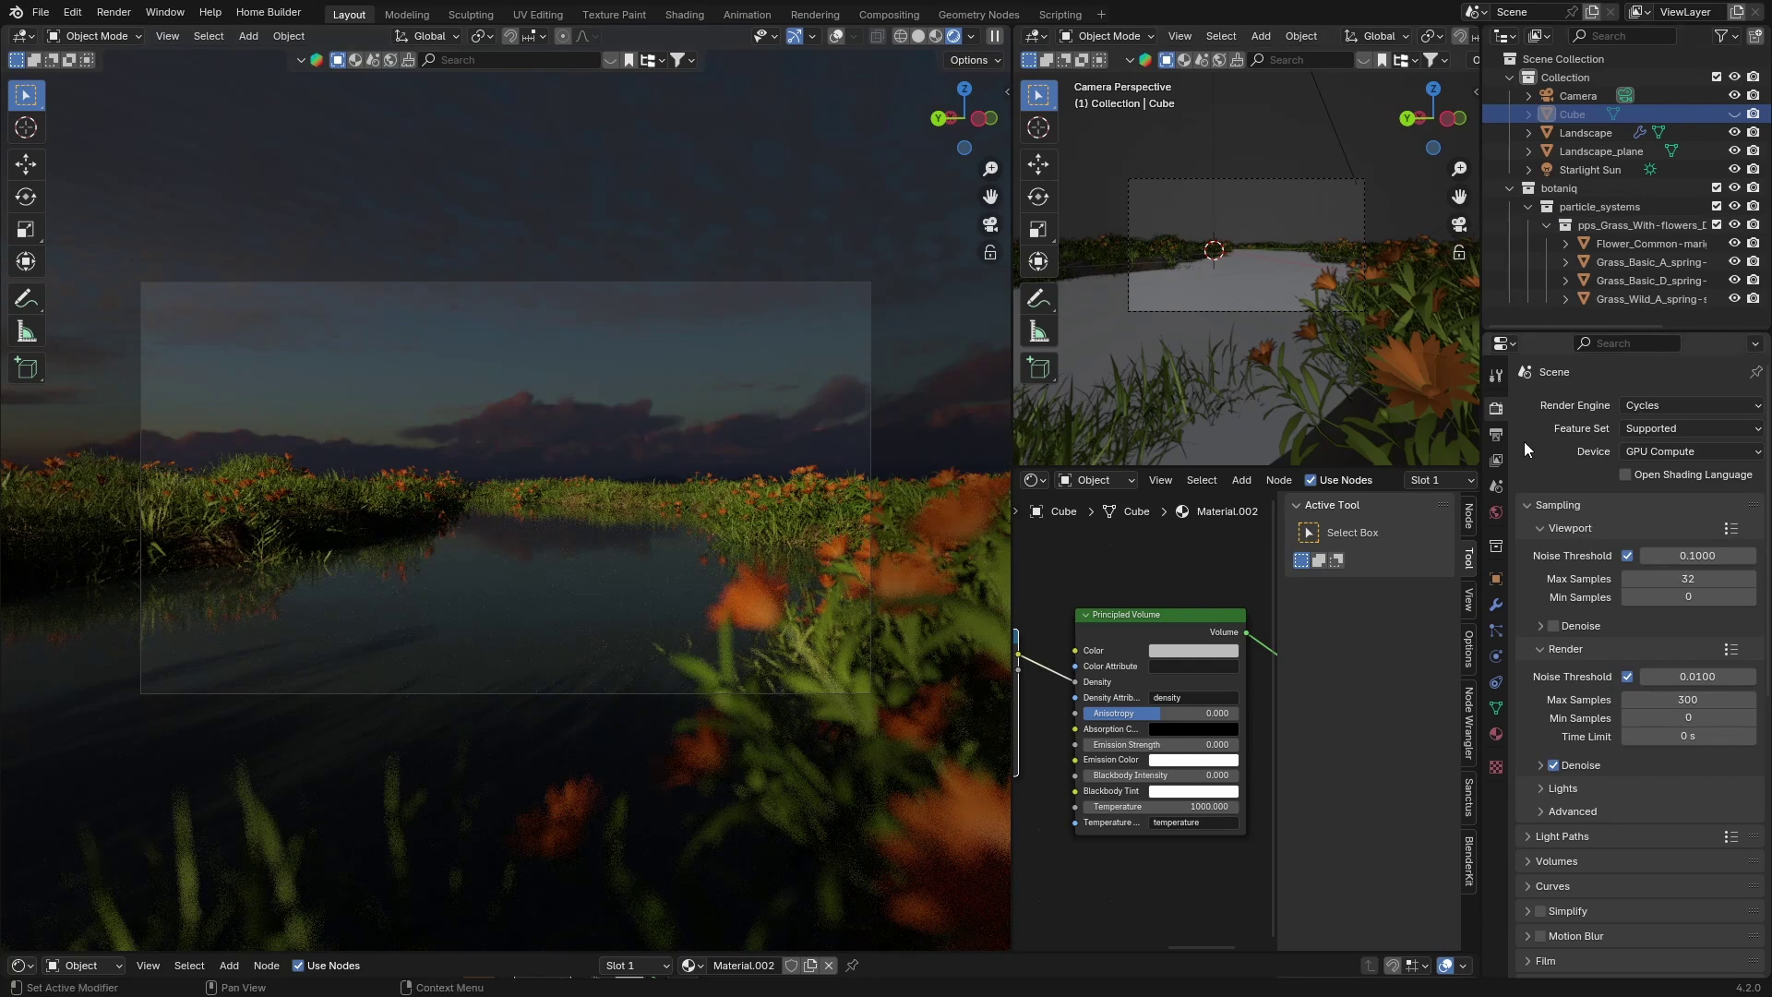
pyautogui.click(1573, 95)
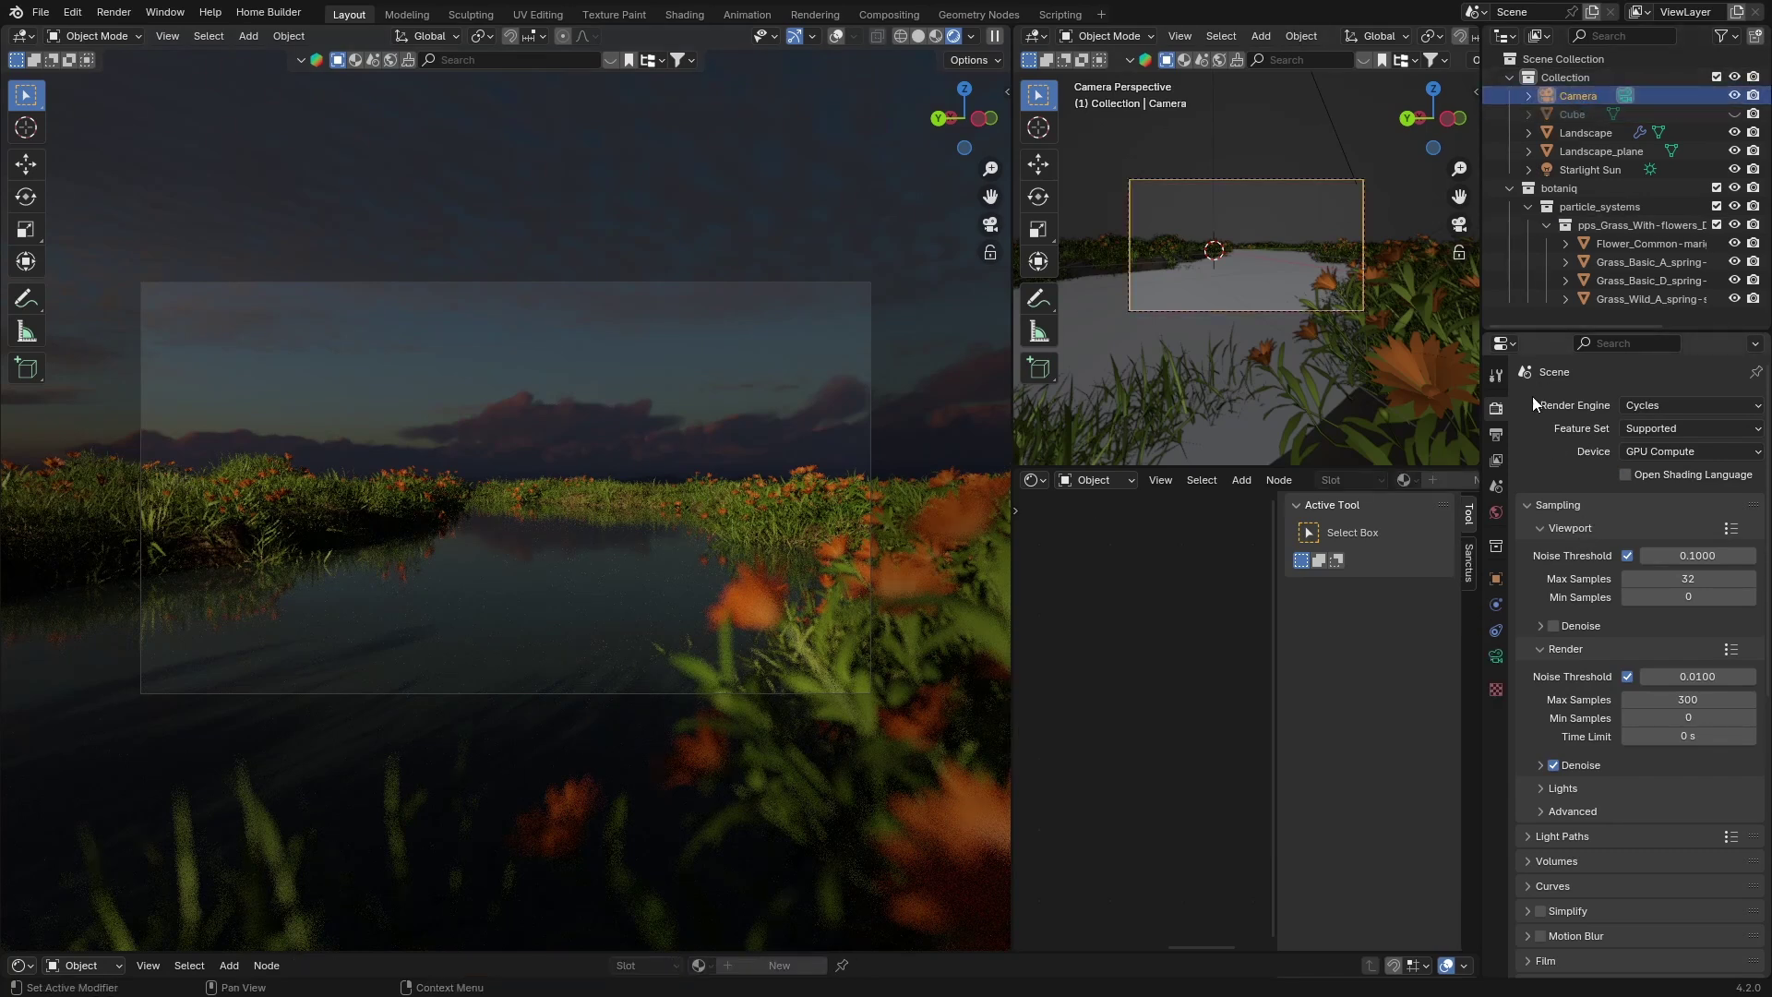
# Rotate the lake camera by 10.2°, then undo the rotation
pyautogui.press('r')
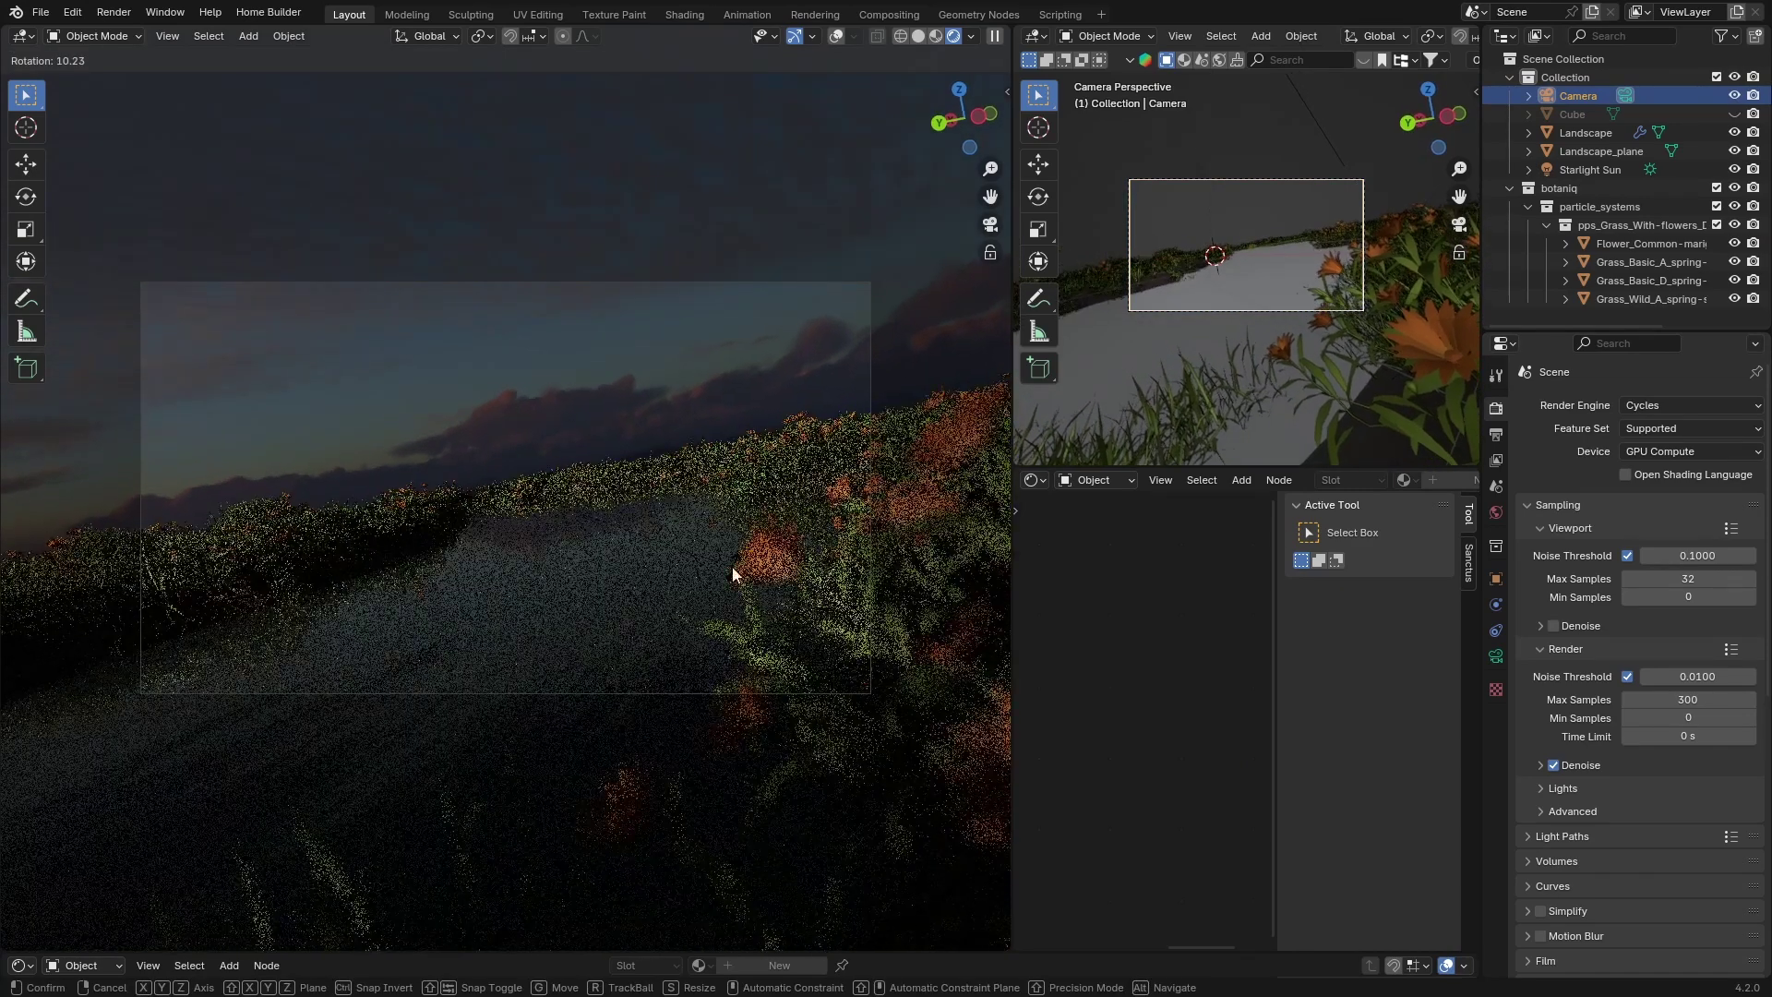
pyautogui.click(732, 566)
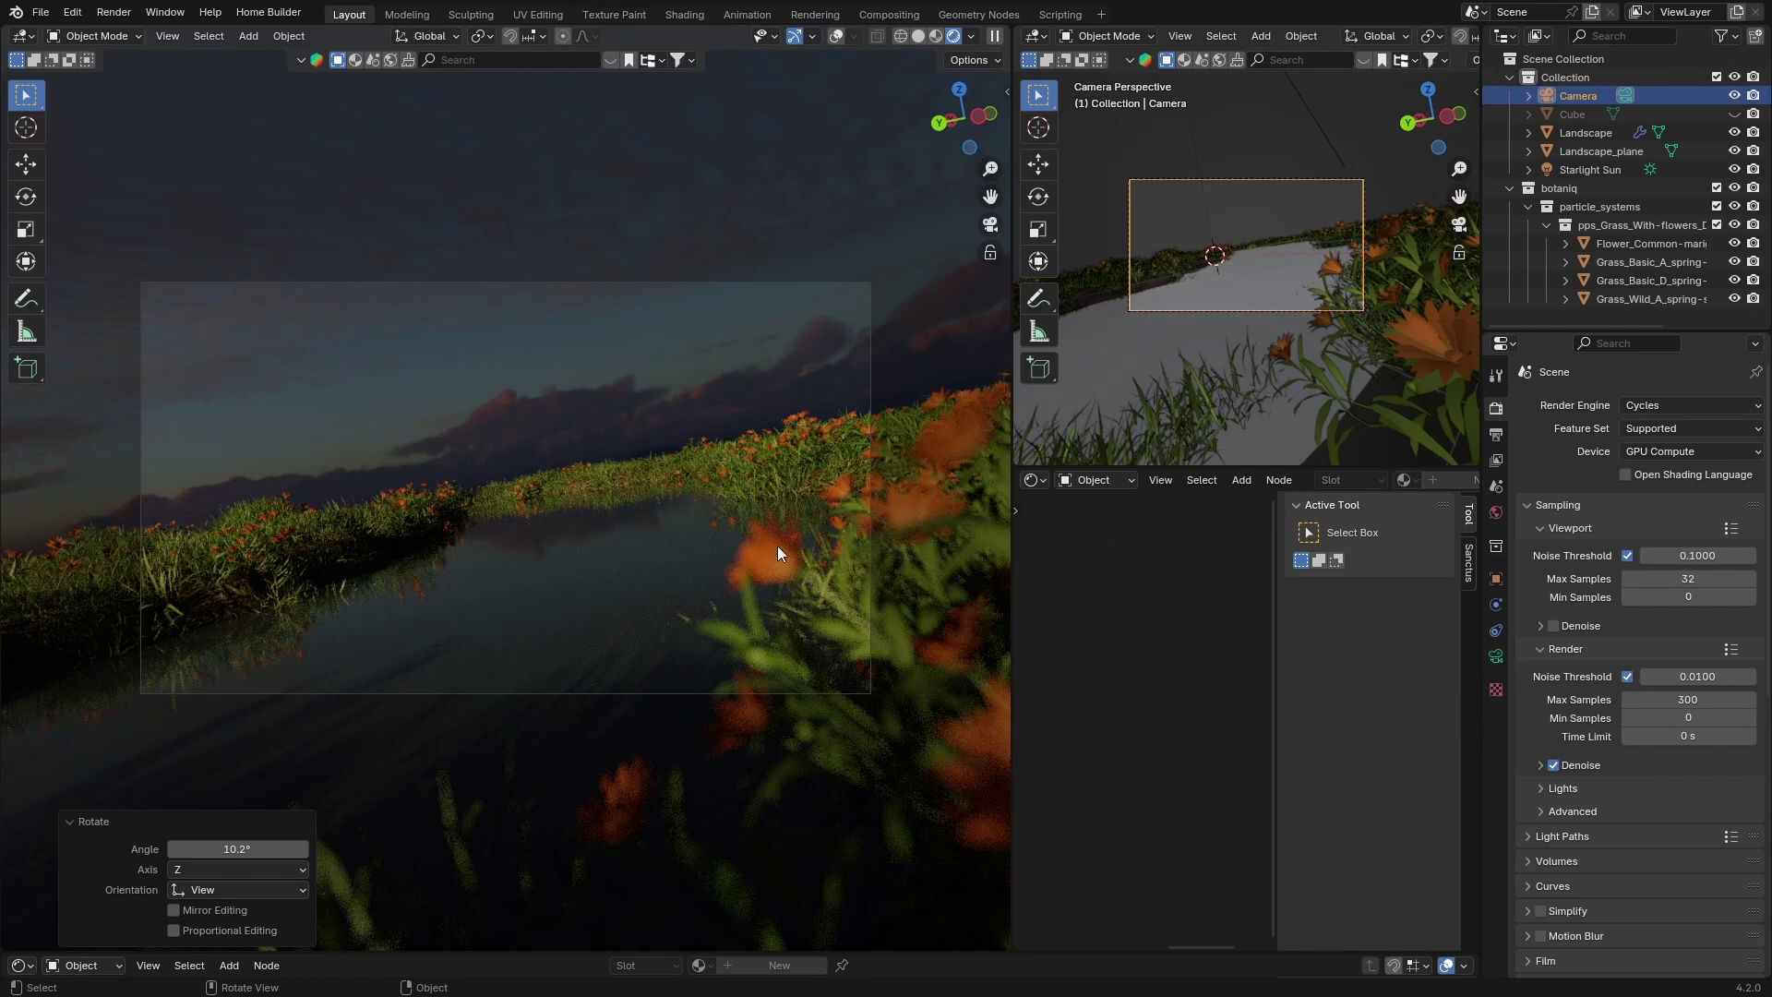
pyautogui.click(72, 12)
pyautogui.click(99, 33)
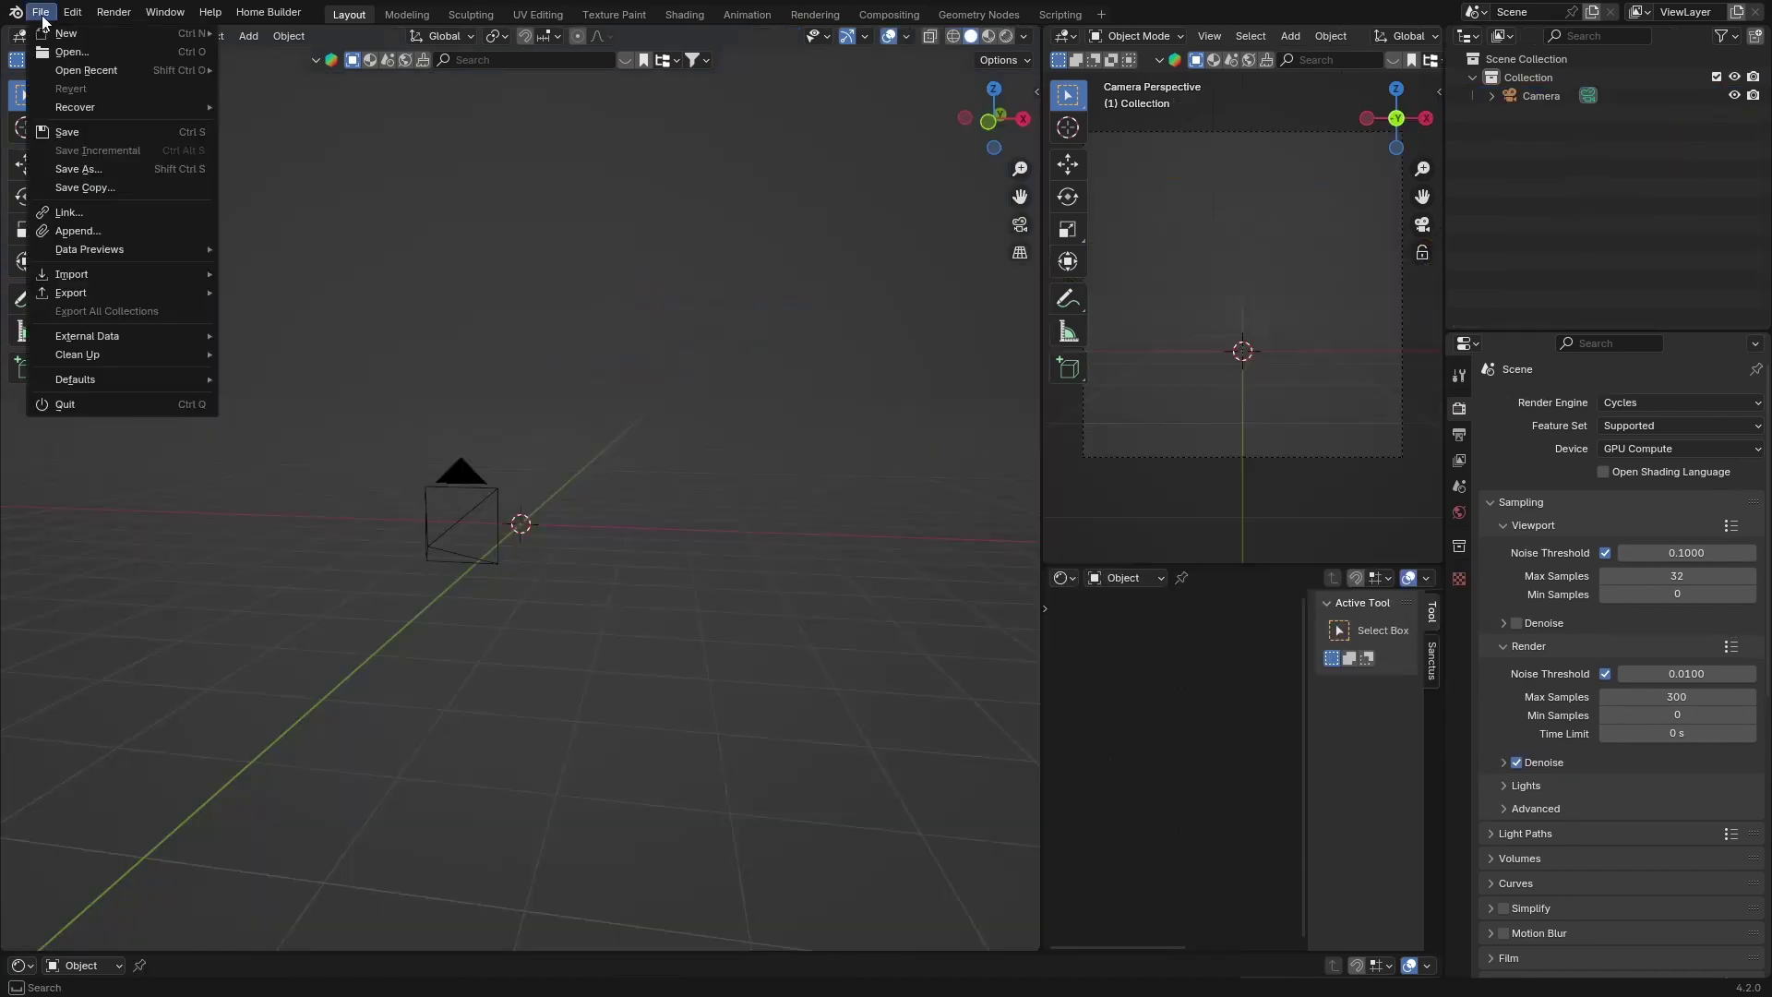
# Open the character scene in rendered view, compare Area.001 on and off, then hide both area lights
pyautogui.click(78, 51)
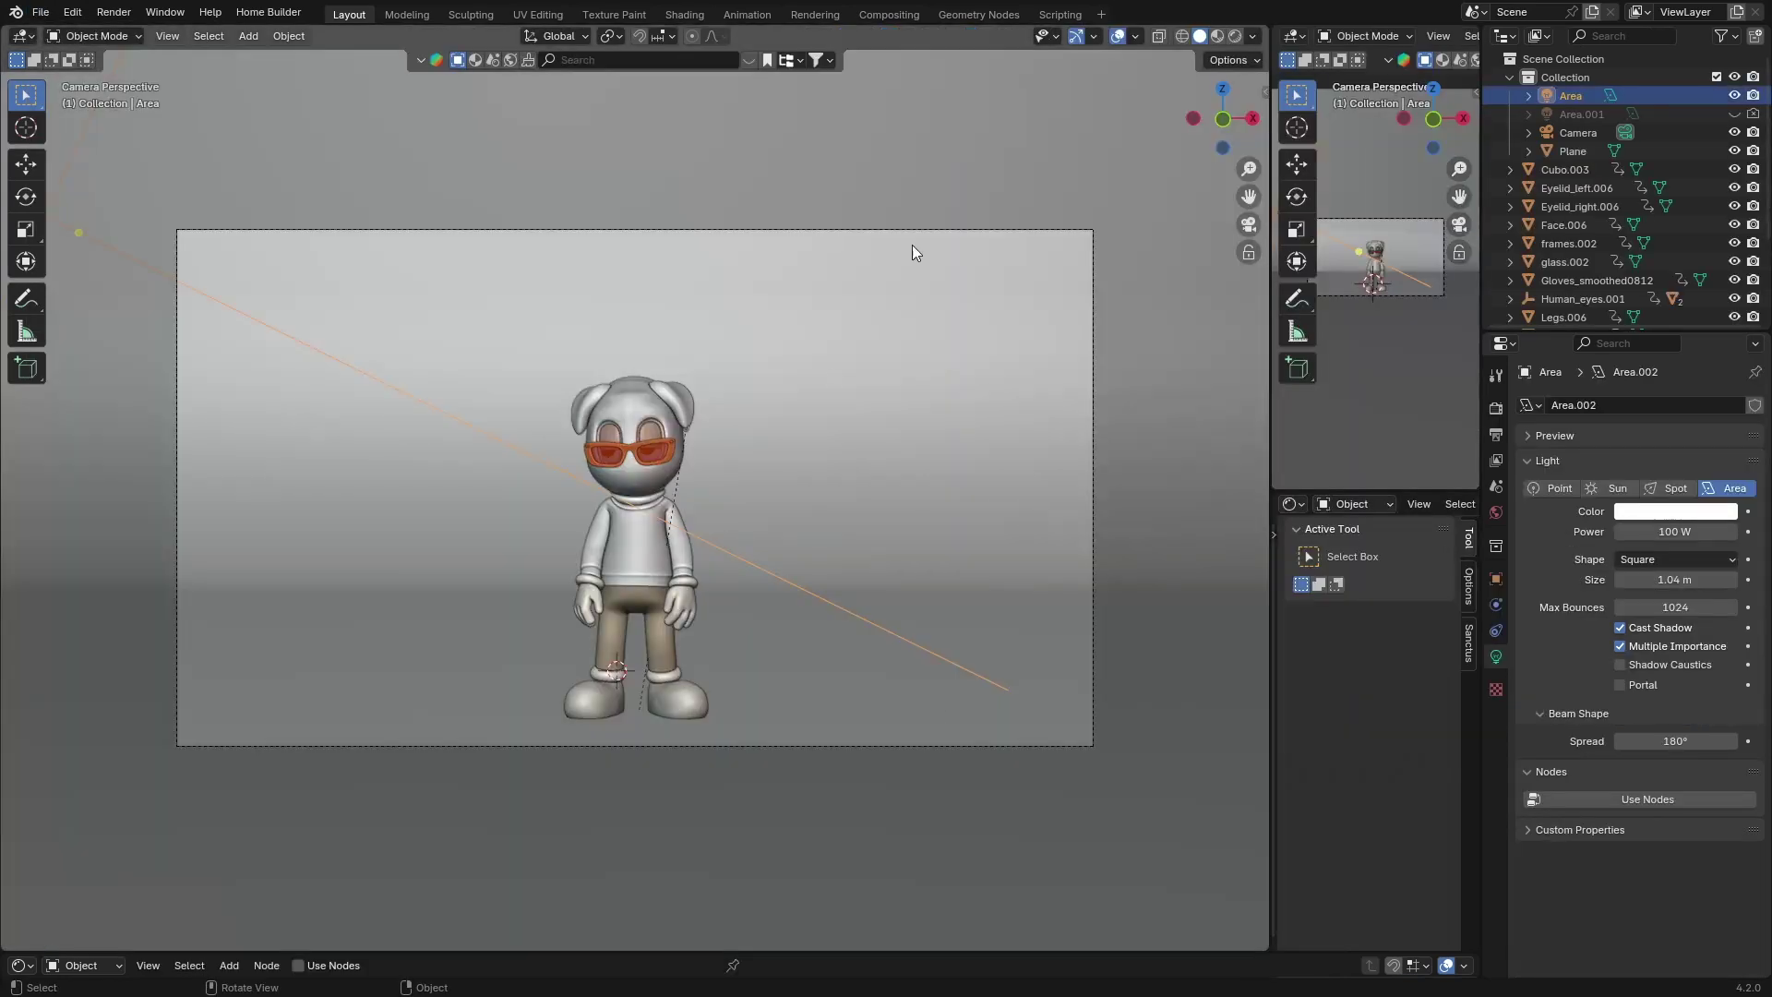
pyautogui.click(1233, 36)
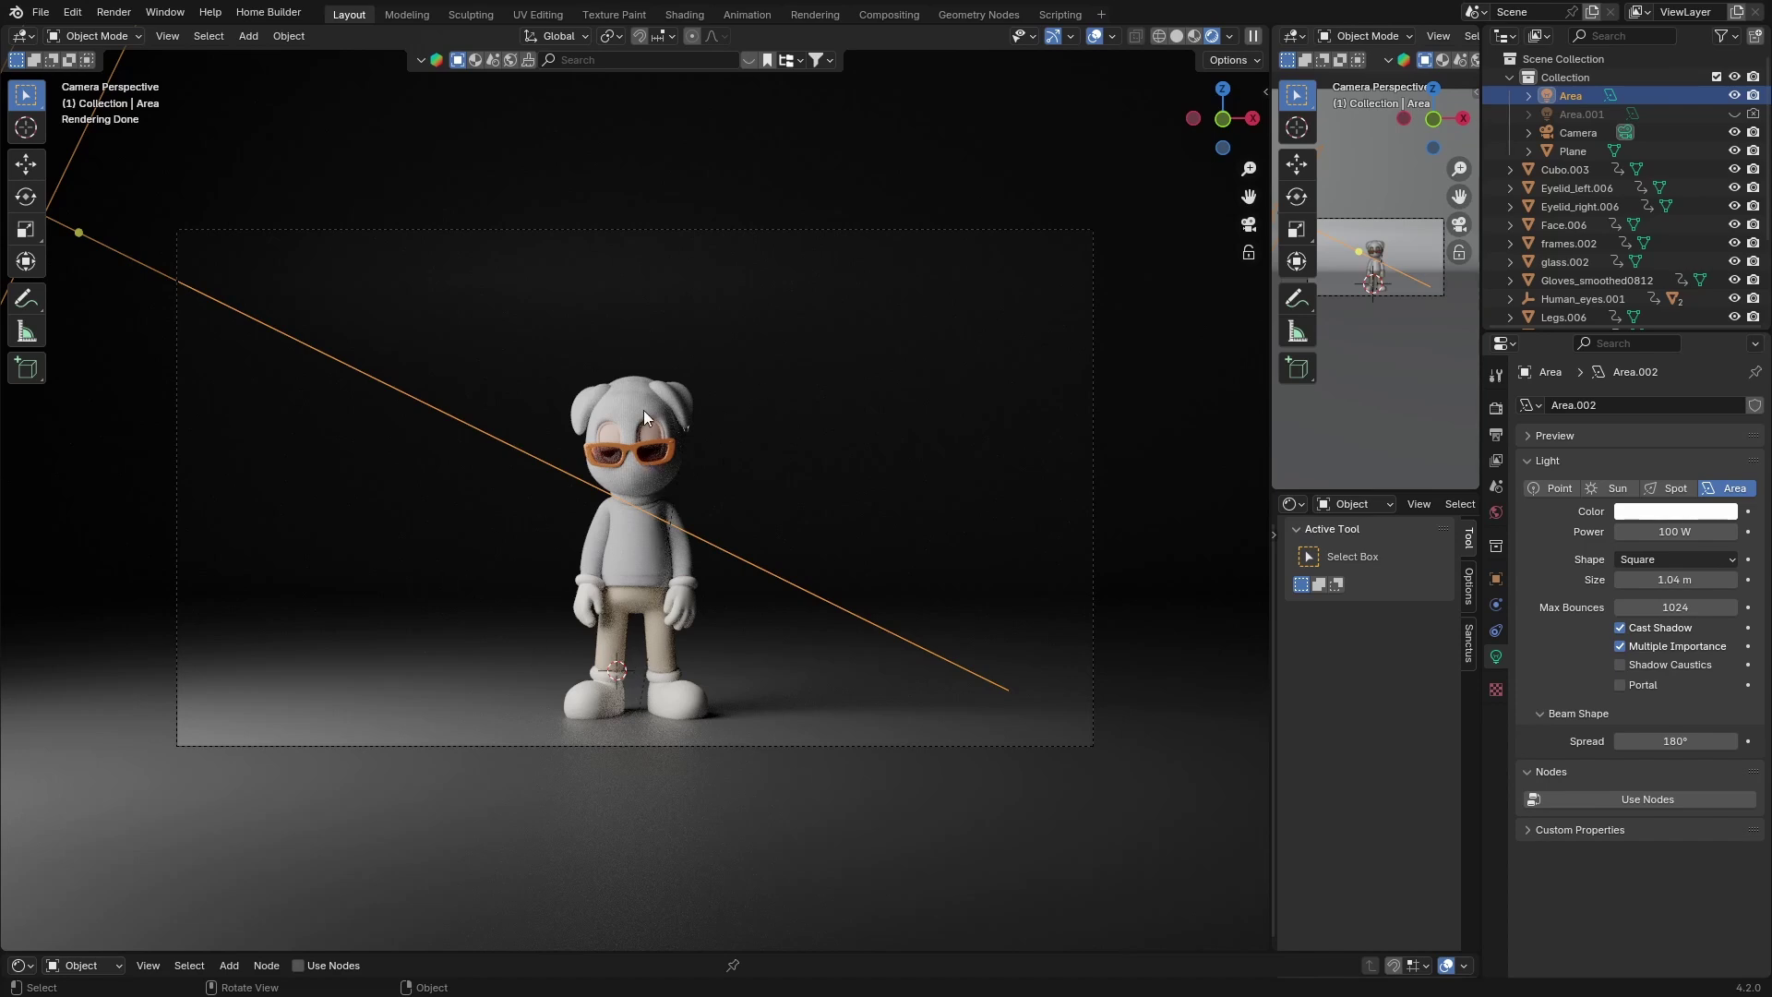
pyautogui.click(1733, 113)
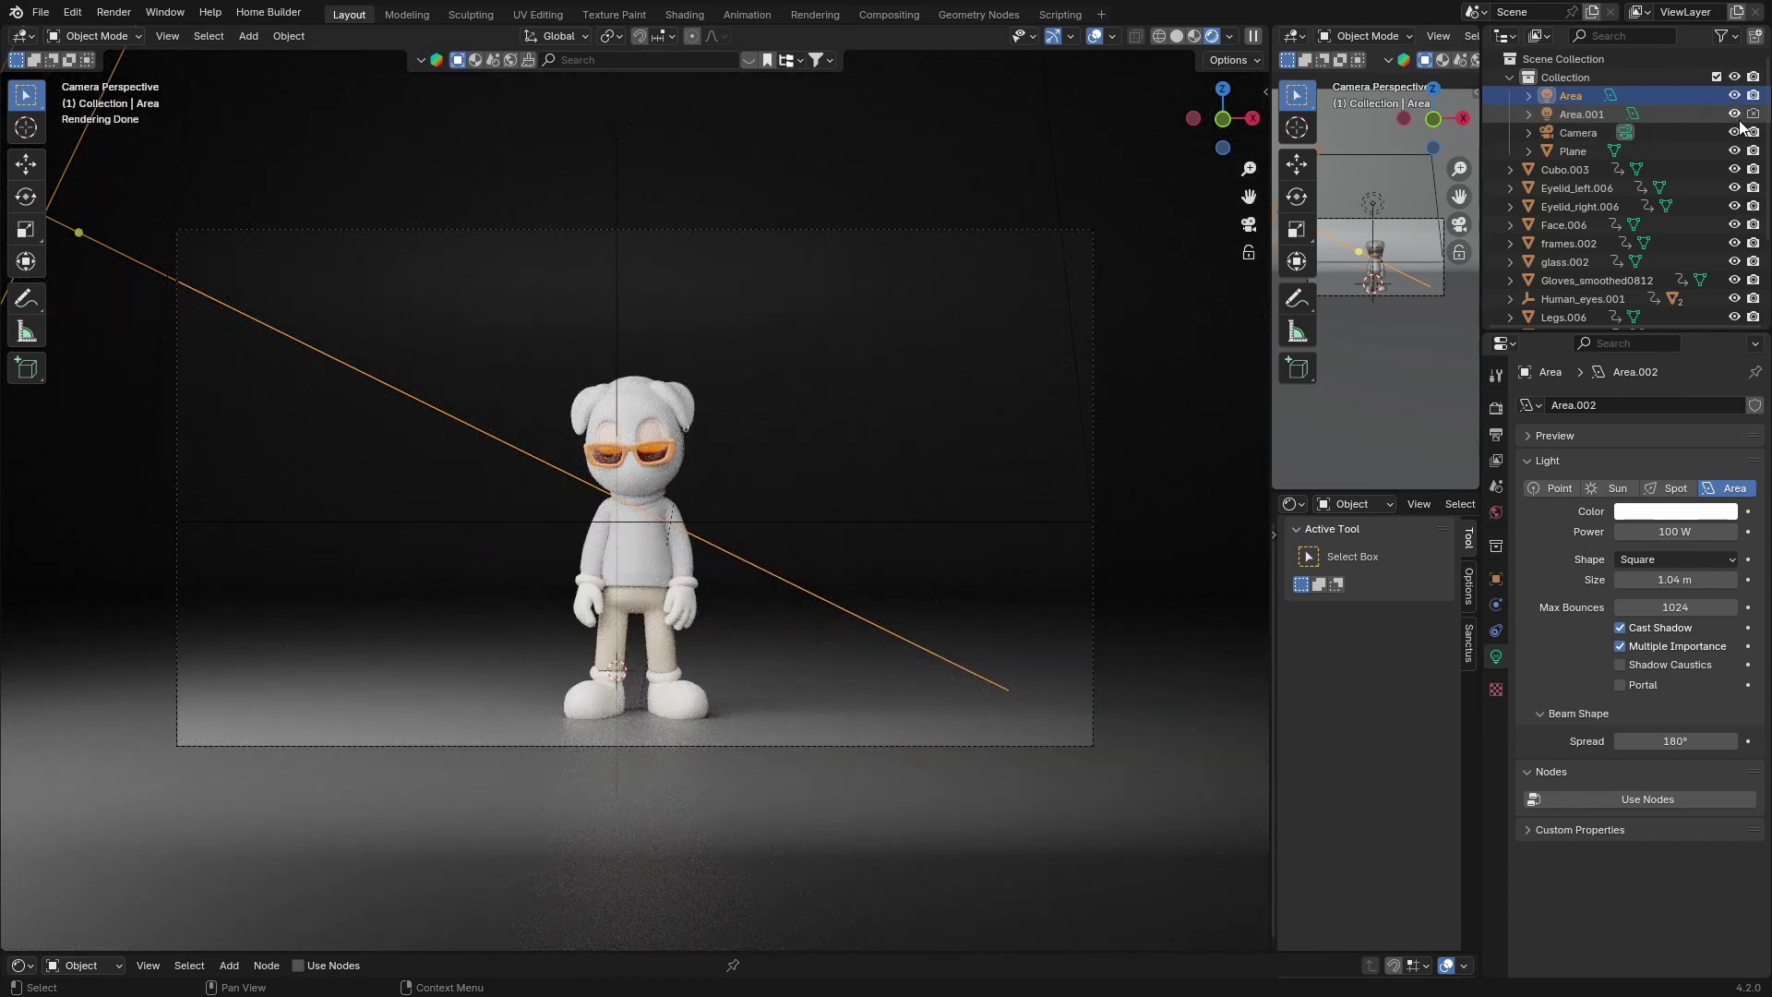
pyautogui.click(1734, 113)
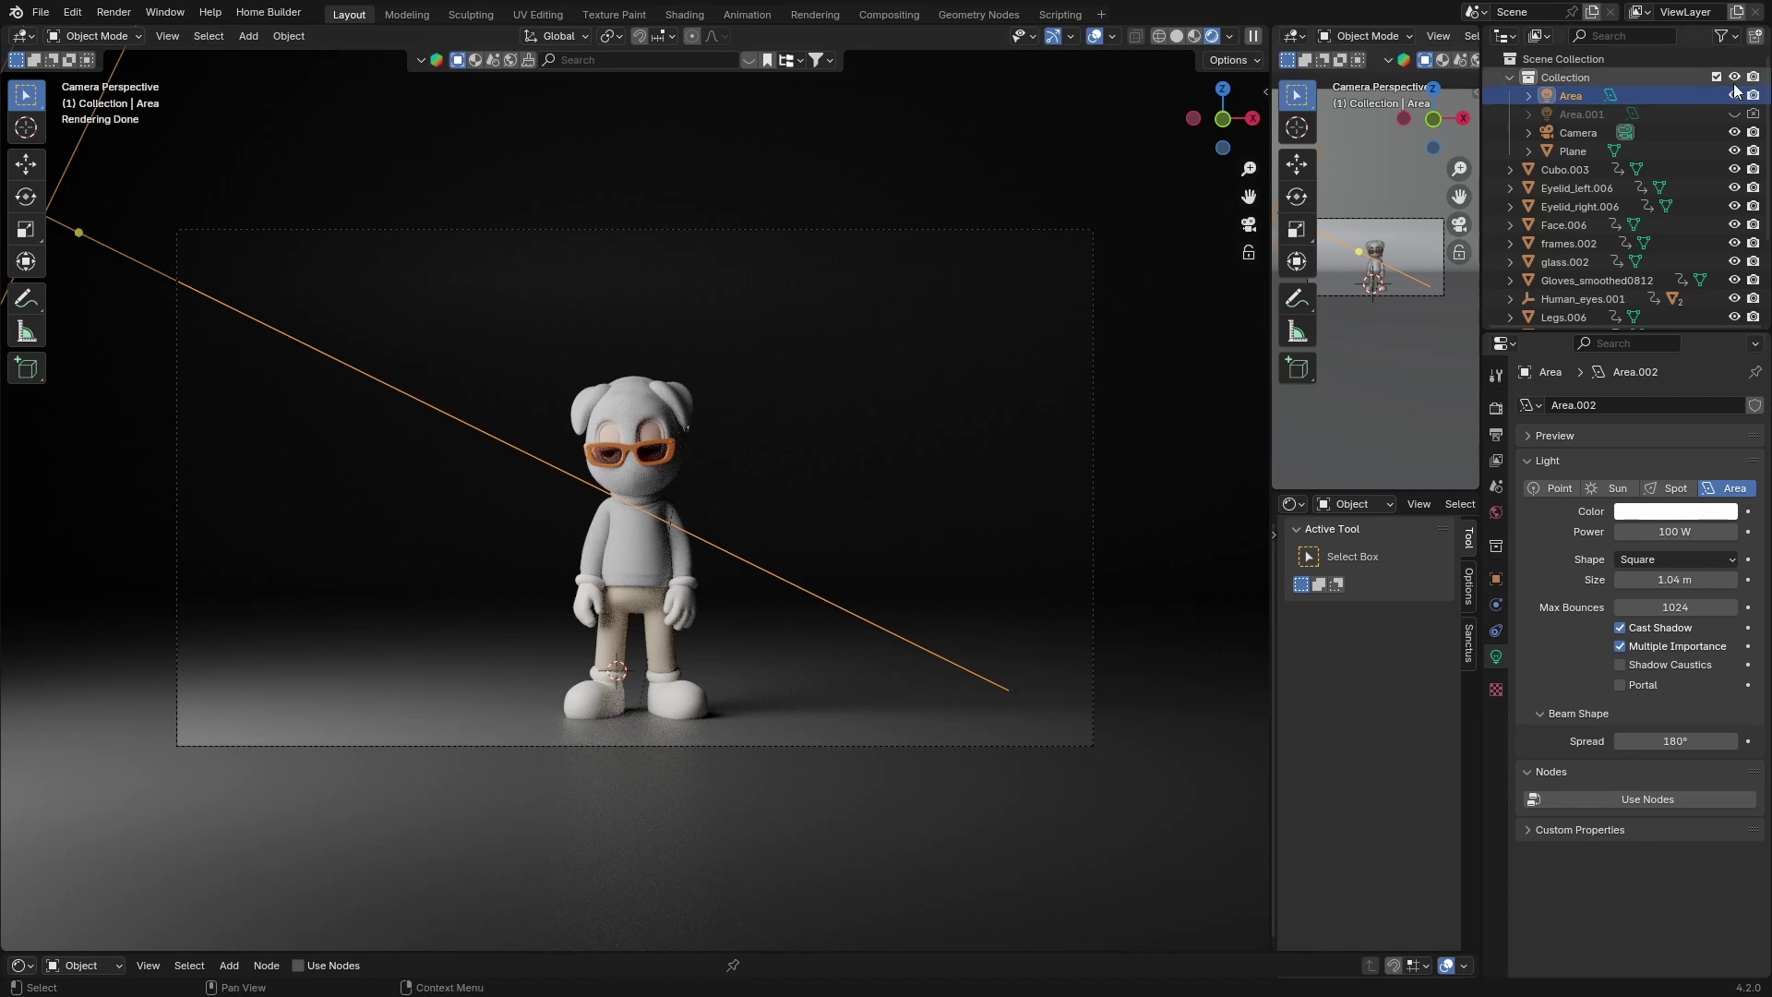
pyautogui.click(1734, 114)
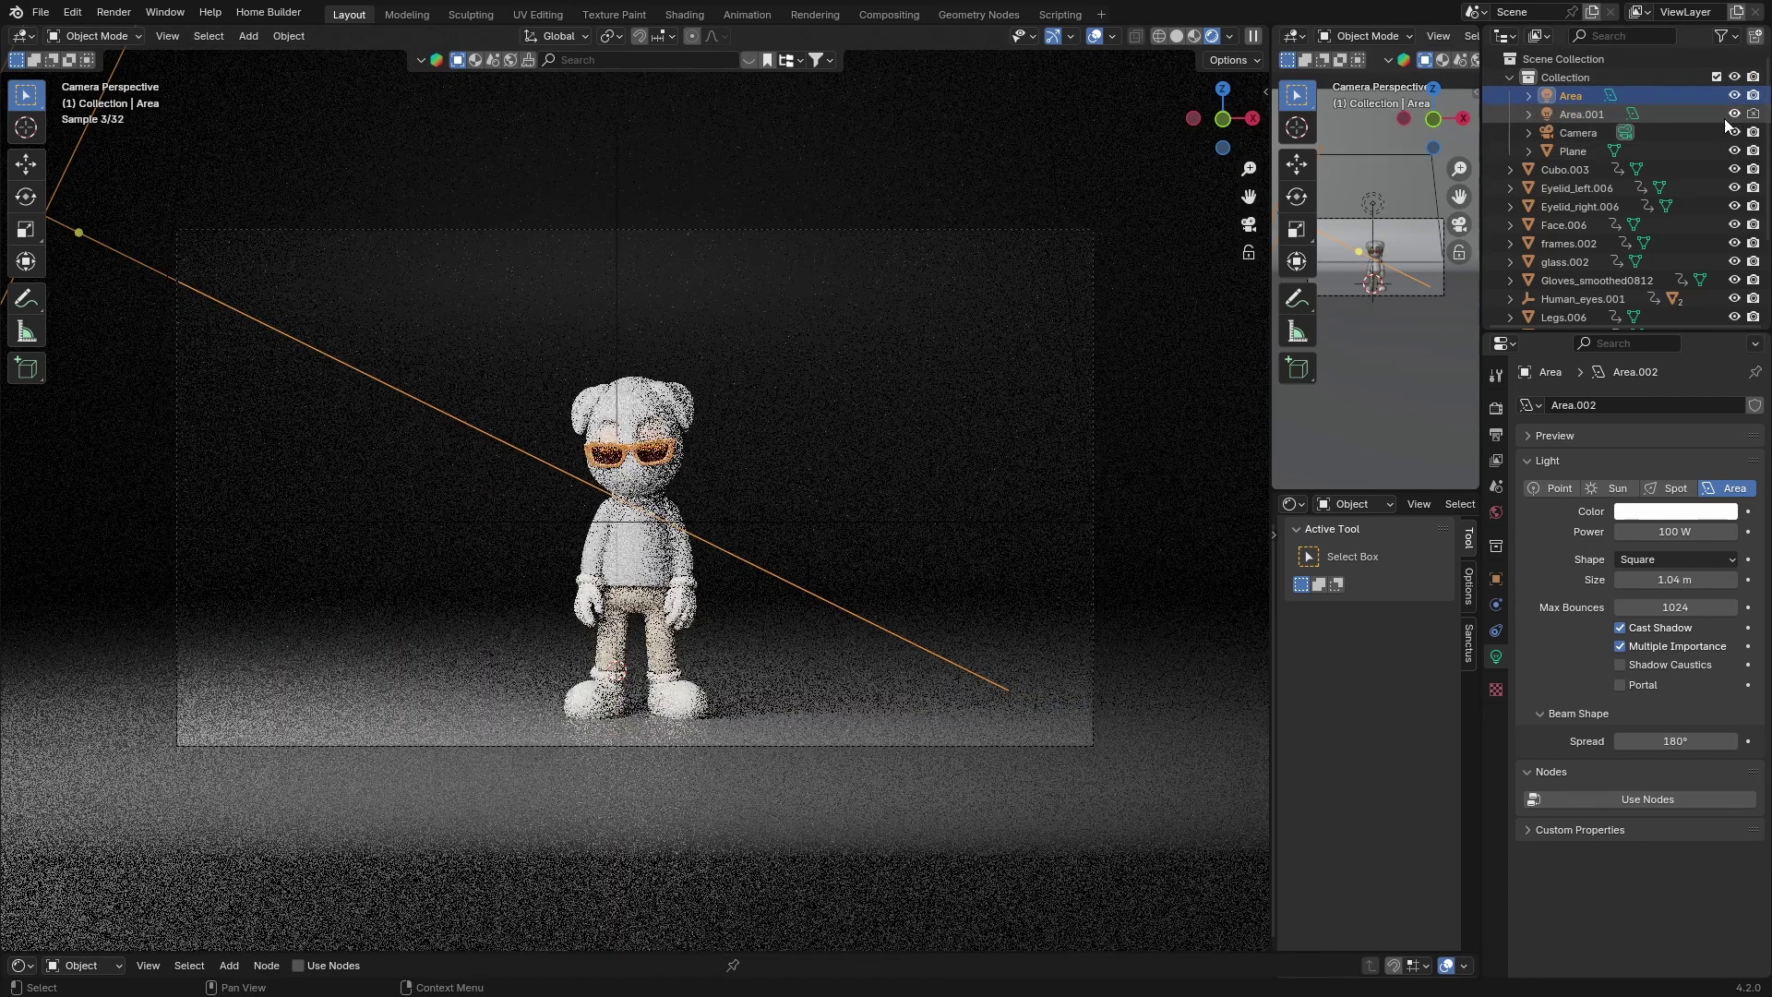
pyautogui.click(1734, 114)
pyautogui.click(1734, 96)
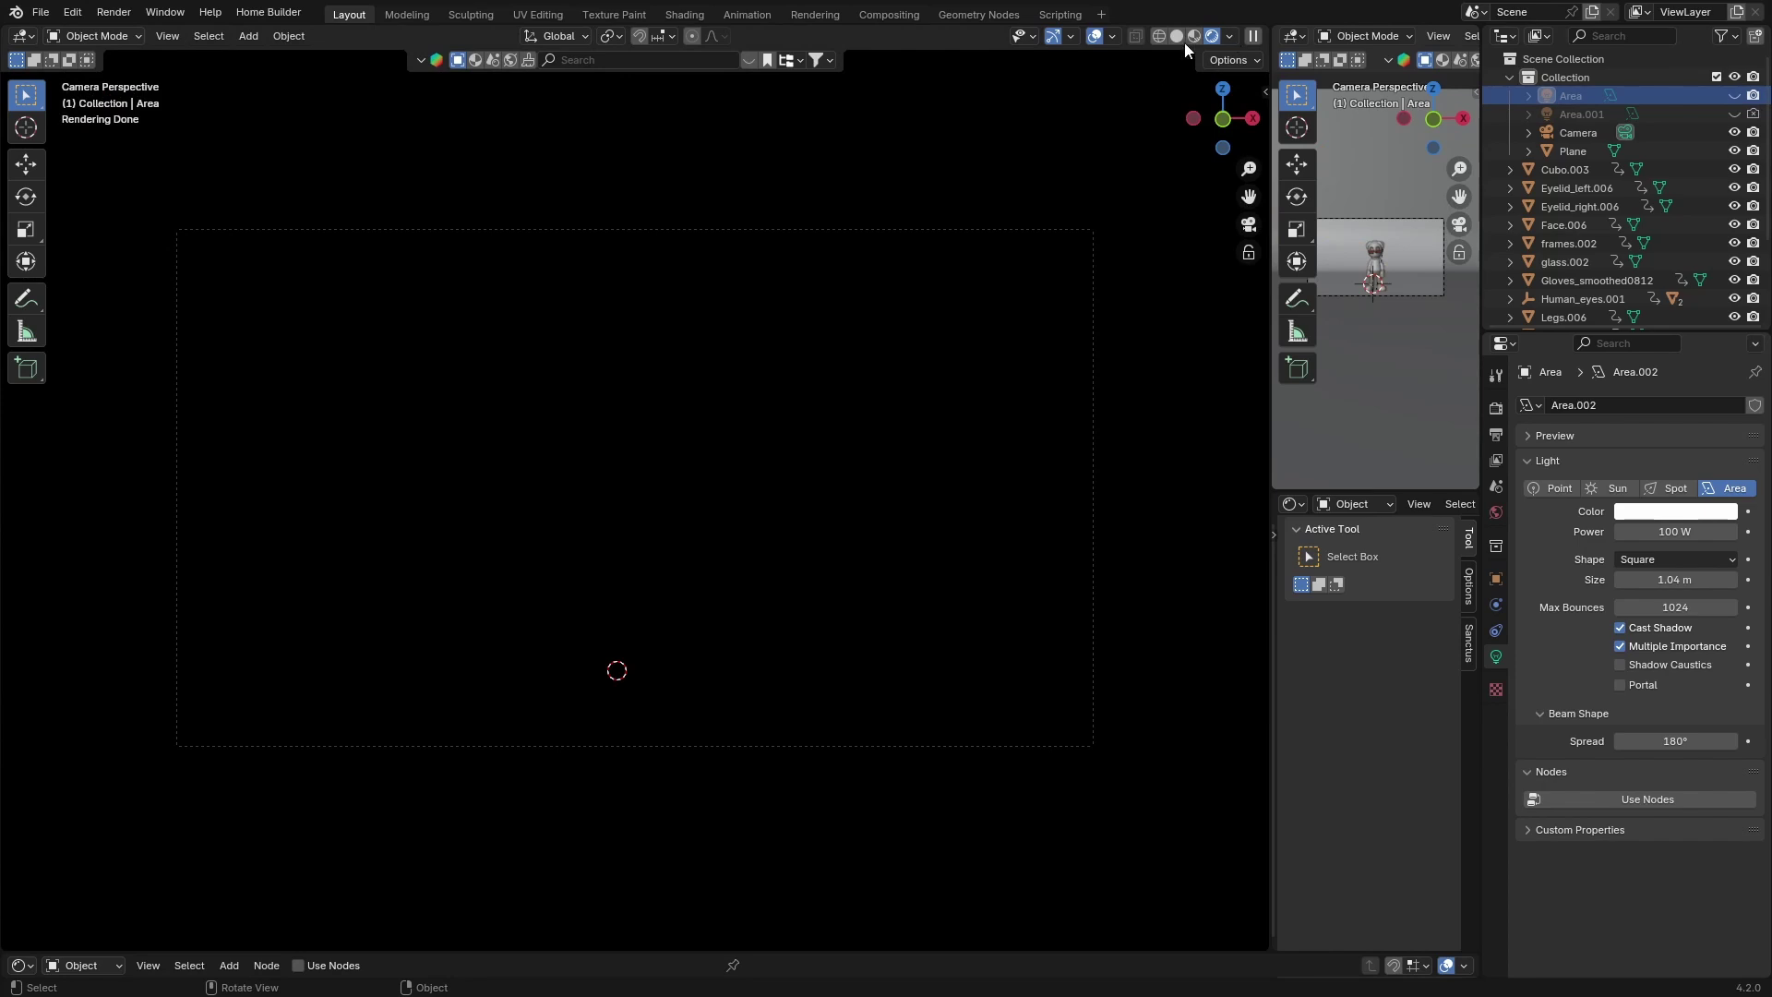
# Turn the bottom panel into an enlarged Asset Browser
pyautogui.click(19, 965)
pyautogui.click(602, 842)
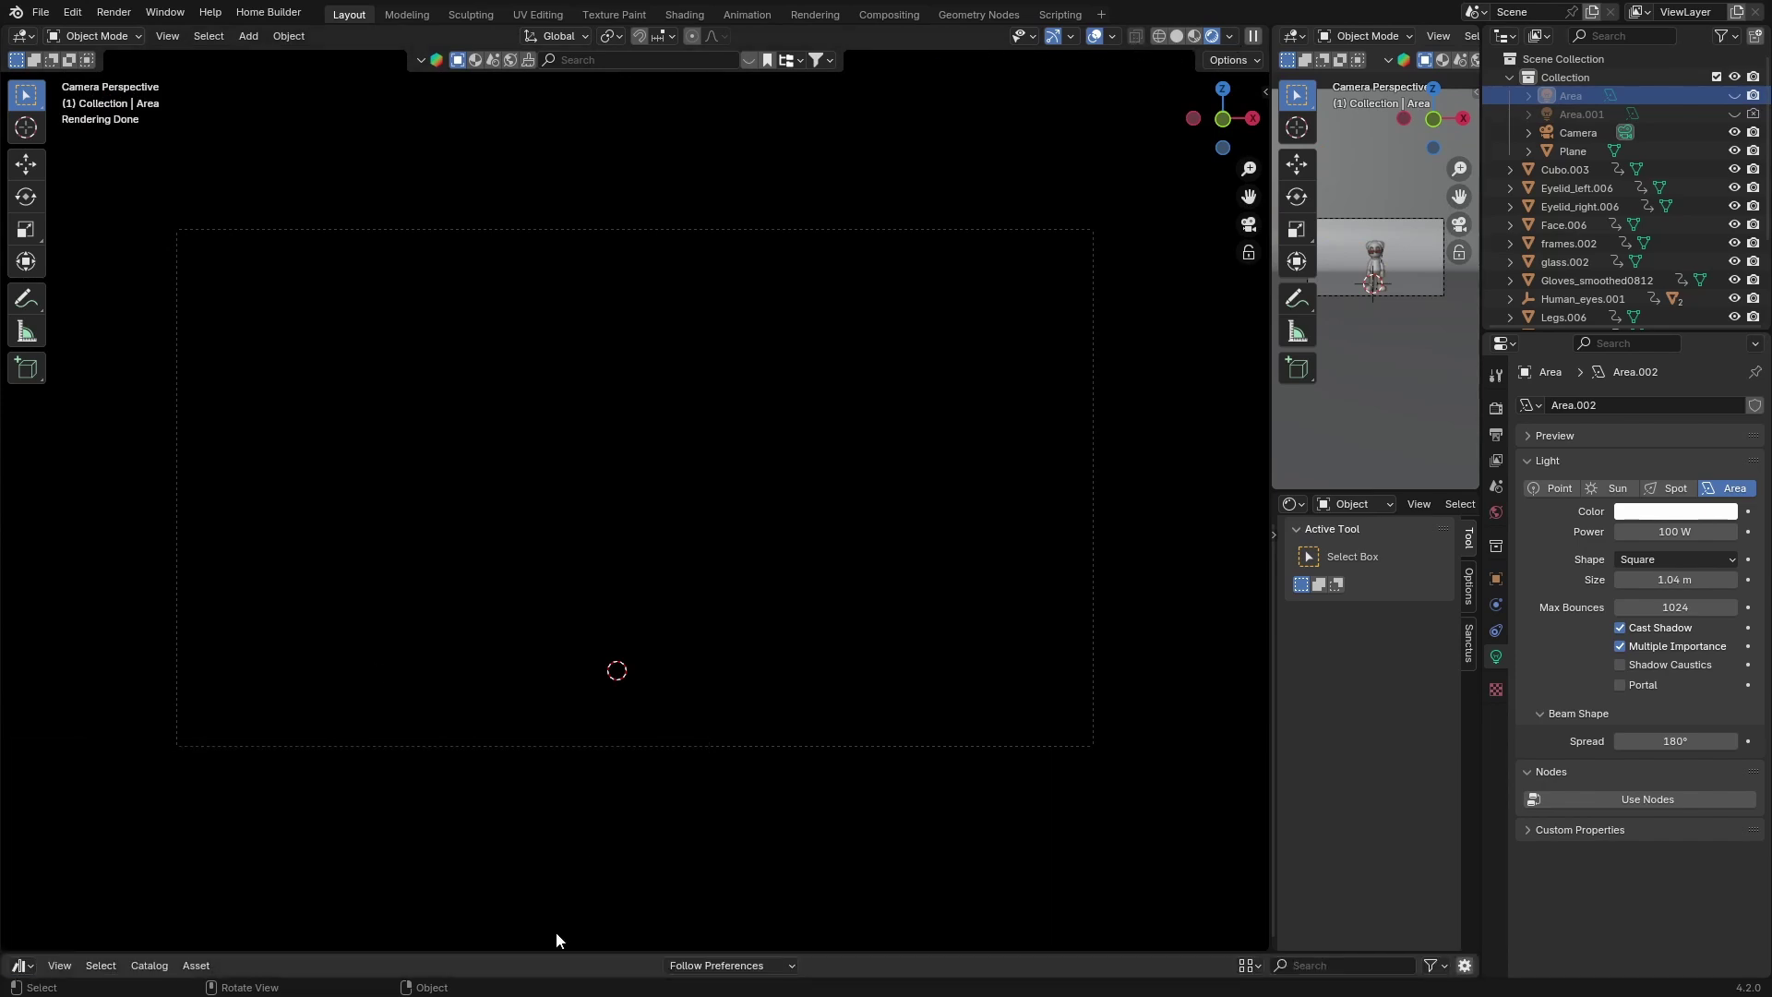
pyautogui.moveTo(550, 951); pyautogui.dragTo(566, 754)
# Try church, bakery and greenhouse HDRIs, settle on abandoned_hall_01, and set world strength to 0
pyautogui.moveTo(372, 831); pyautogui.dragTo(388, 594)
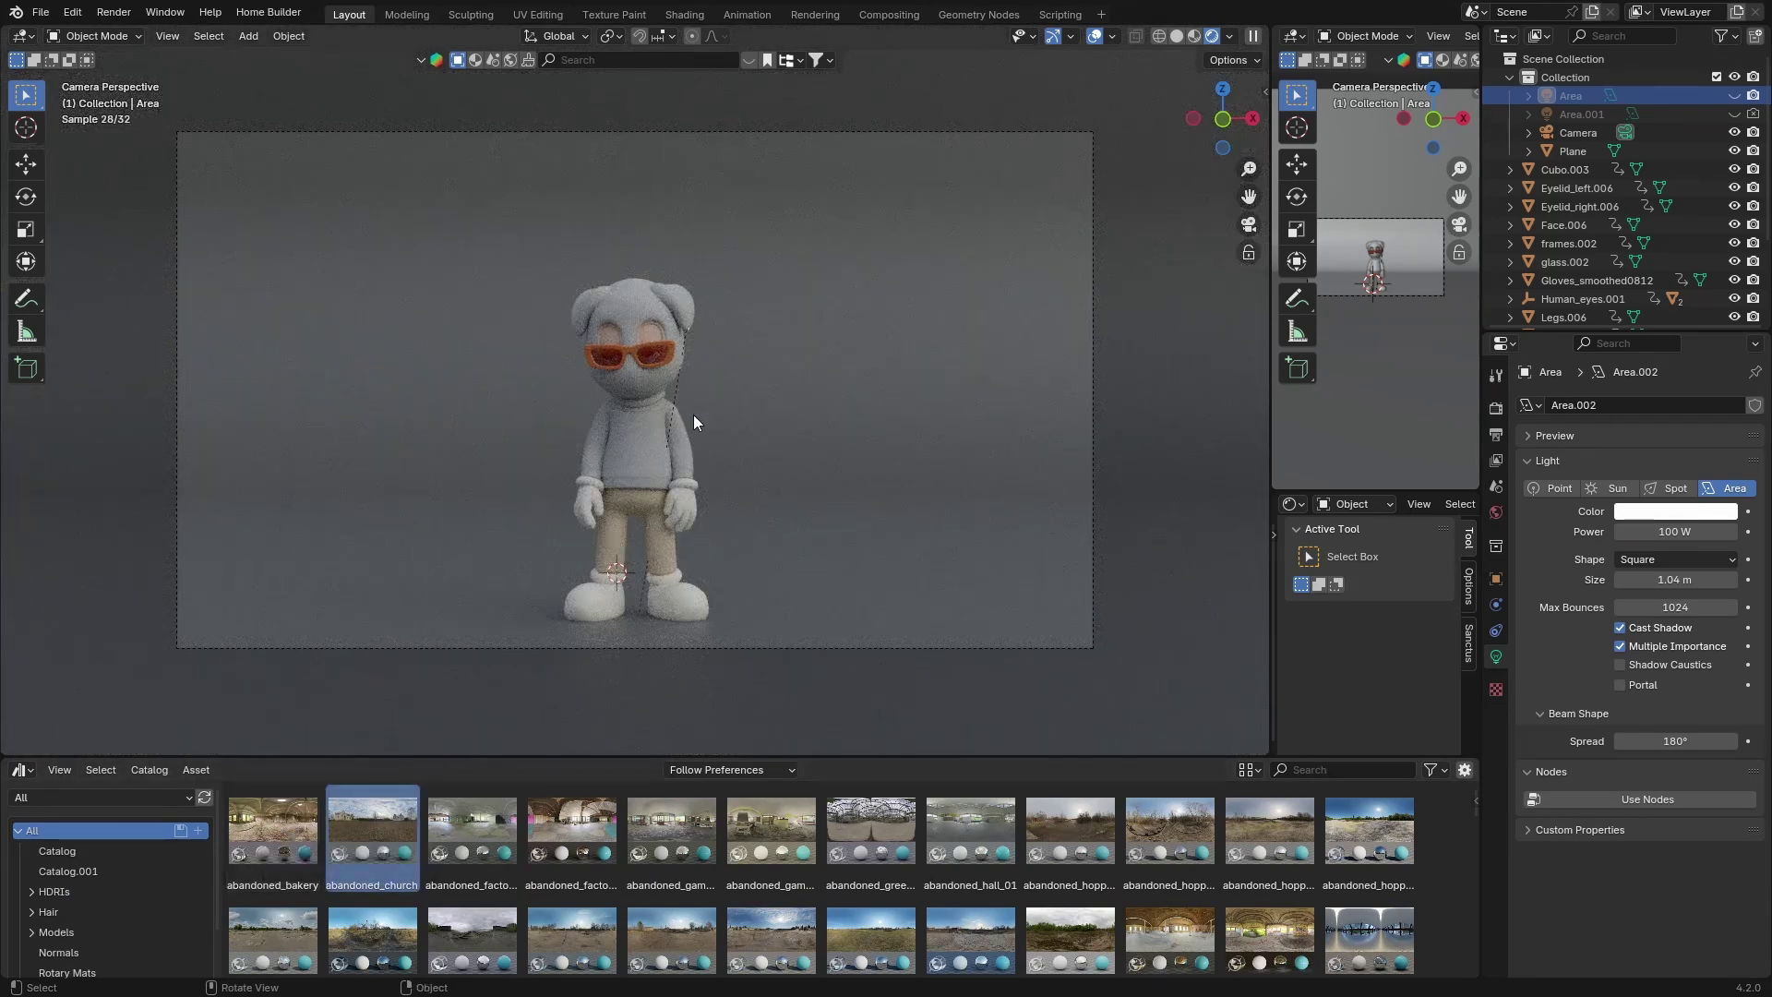
pyautogui.moveTo(312, 824); pyautogui.dragTo(342, 518)
pyautogui.moveTo(871, 826); pyautogui.dragTo(693, 602)
pyautogui.moveTo(970, 826); pyautogui.dragTo(680, 585)
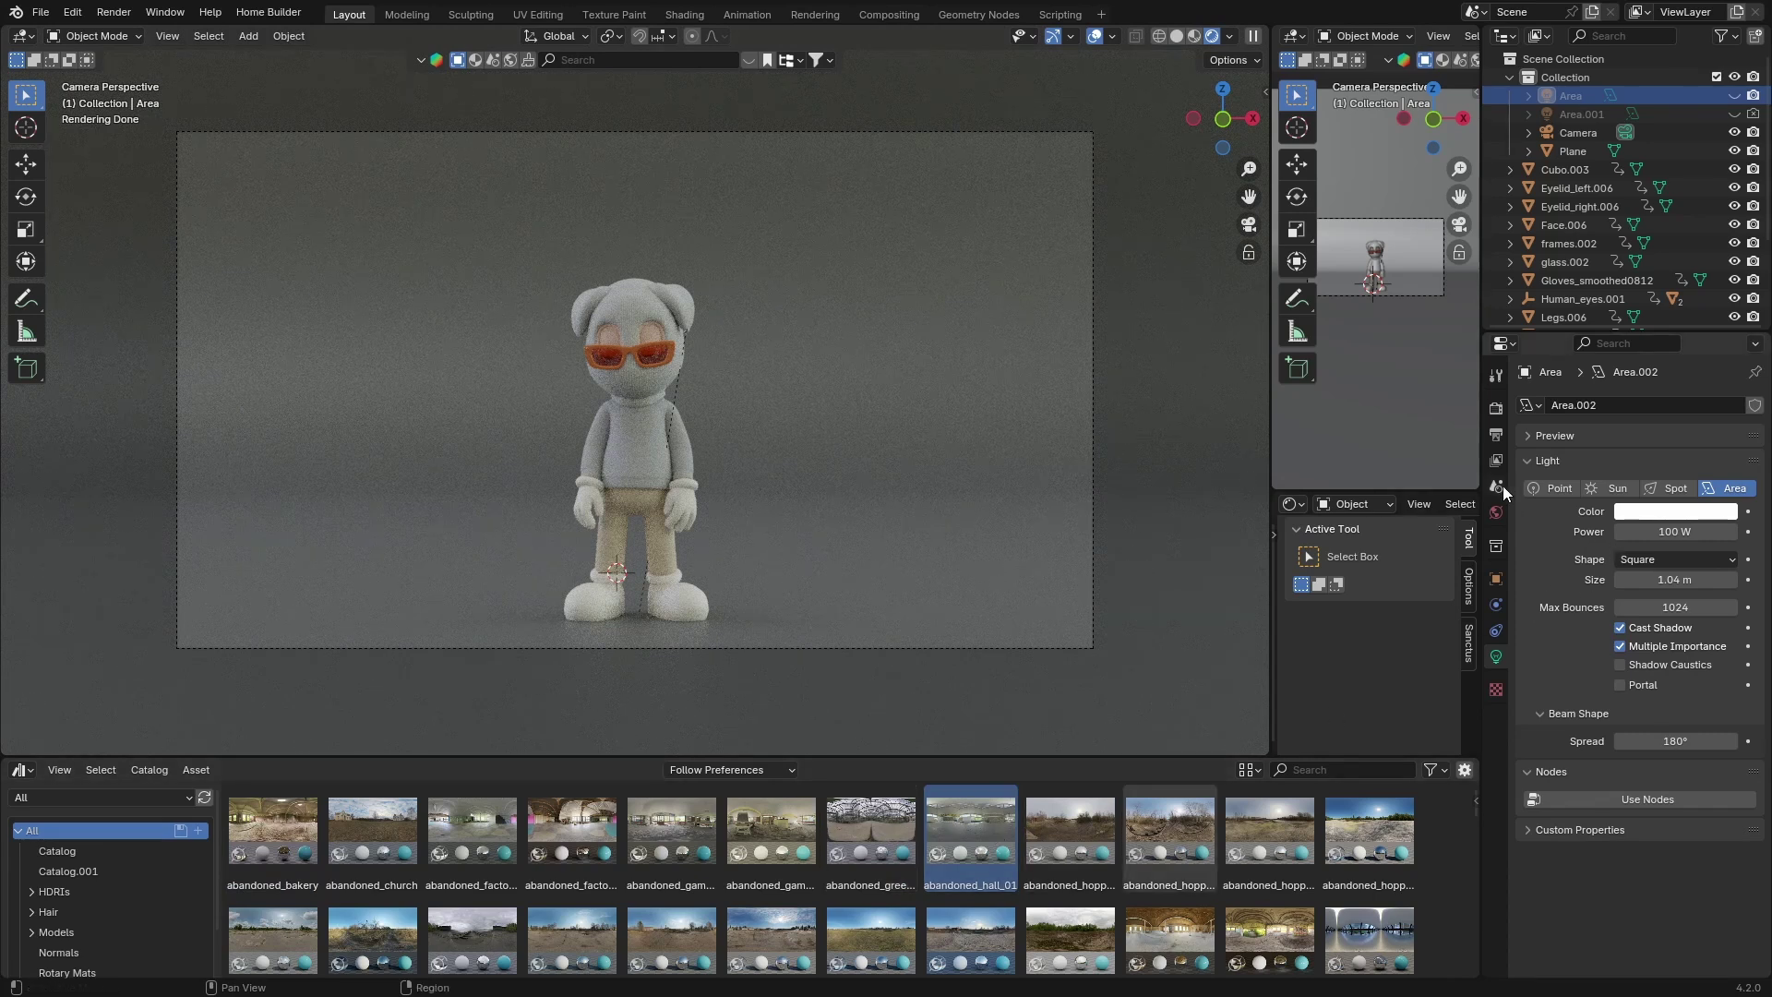
pyautogui.click(1496, 512)
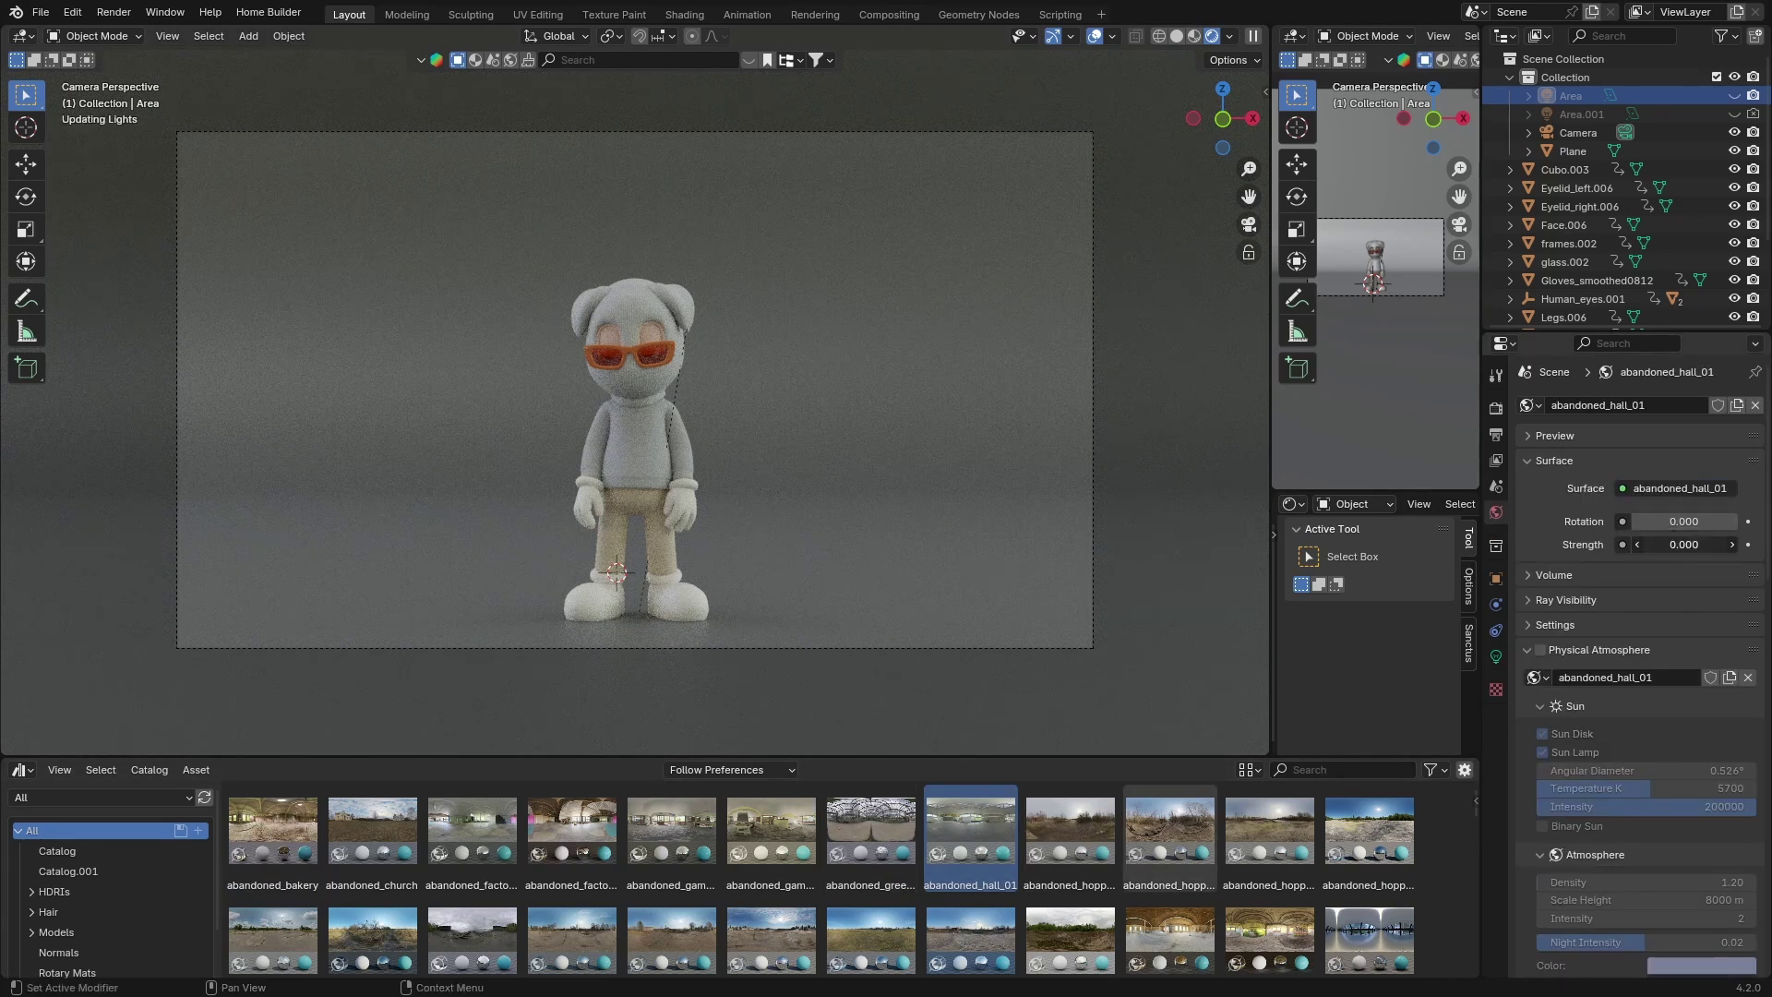
pyautogui.moveTo(1684, 544); pyautogui.dragTo(1626, 558)
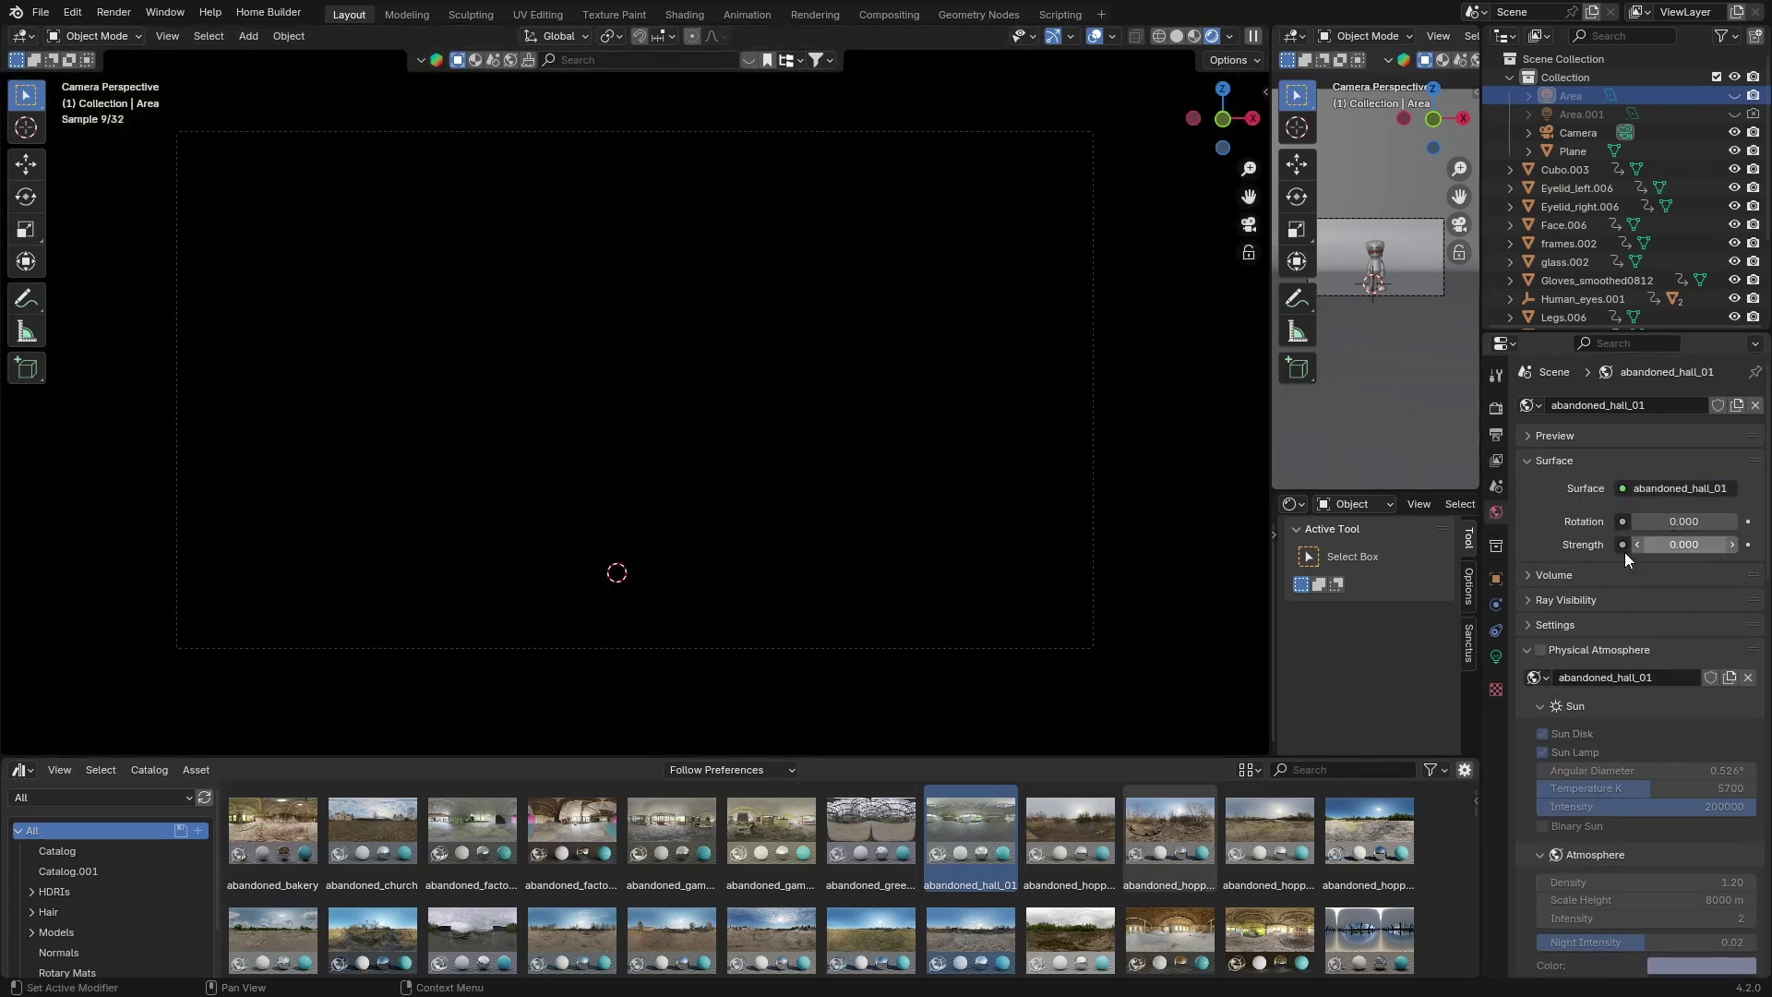
# Keep Area.001 hidden and unhide the main Area light
pyautogui.click(1734, 115)
pyautogui.click(1734, 115)
pyautogui.click(1733, 96)
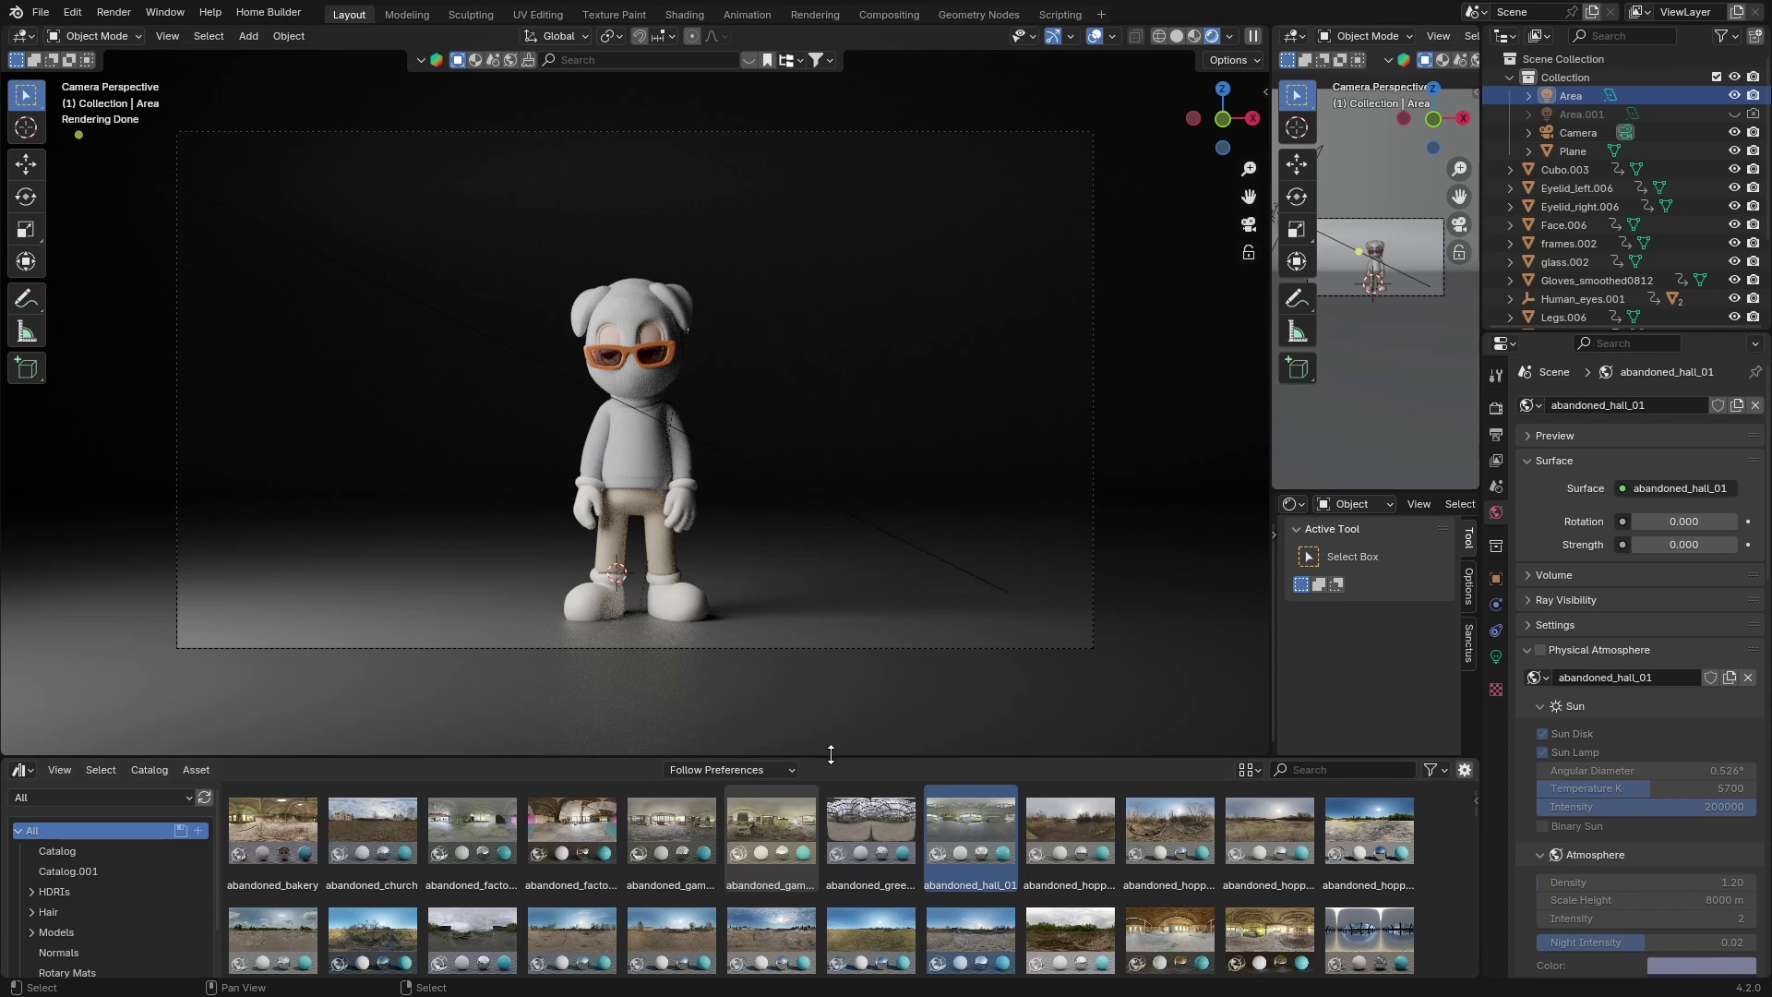
# Reapply abandoned_hall_01, test world strength around 11, then return it to 0
pyautogui.moveTo(971, 816); pyautogui.dragTo(722, 534)
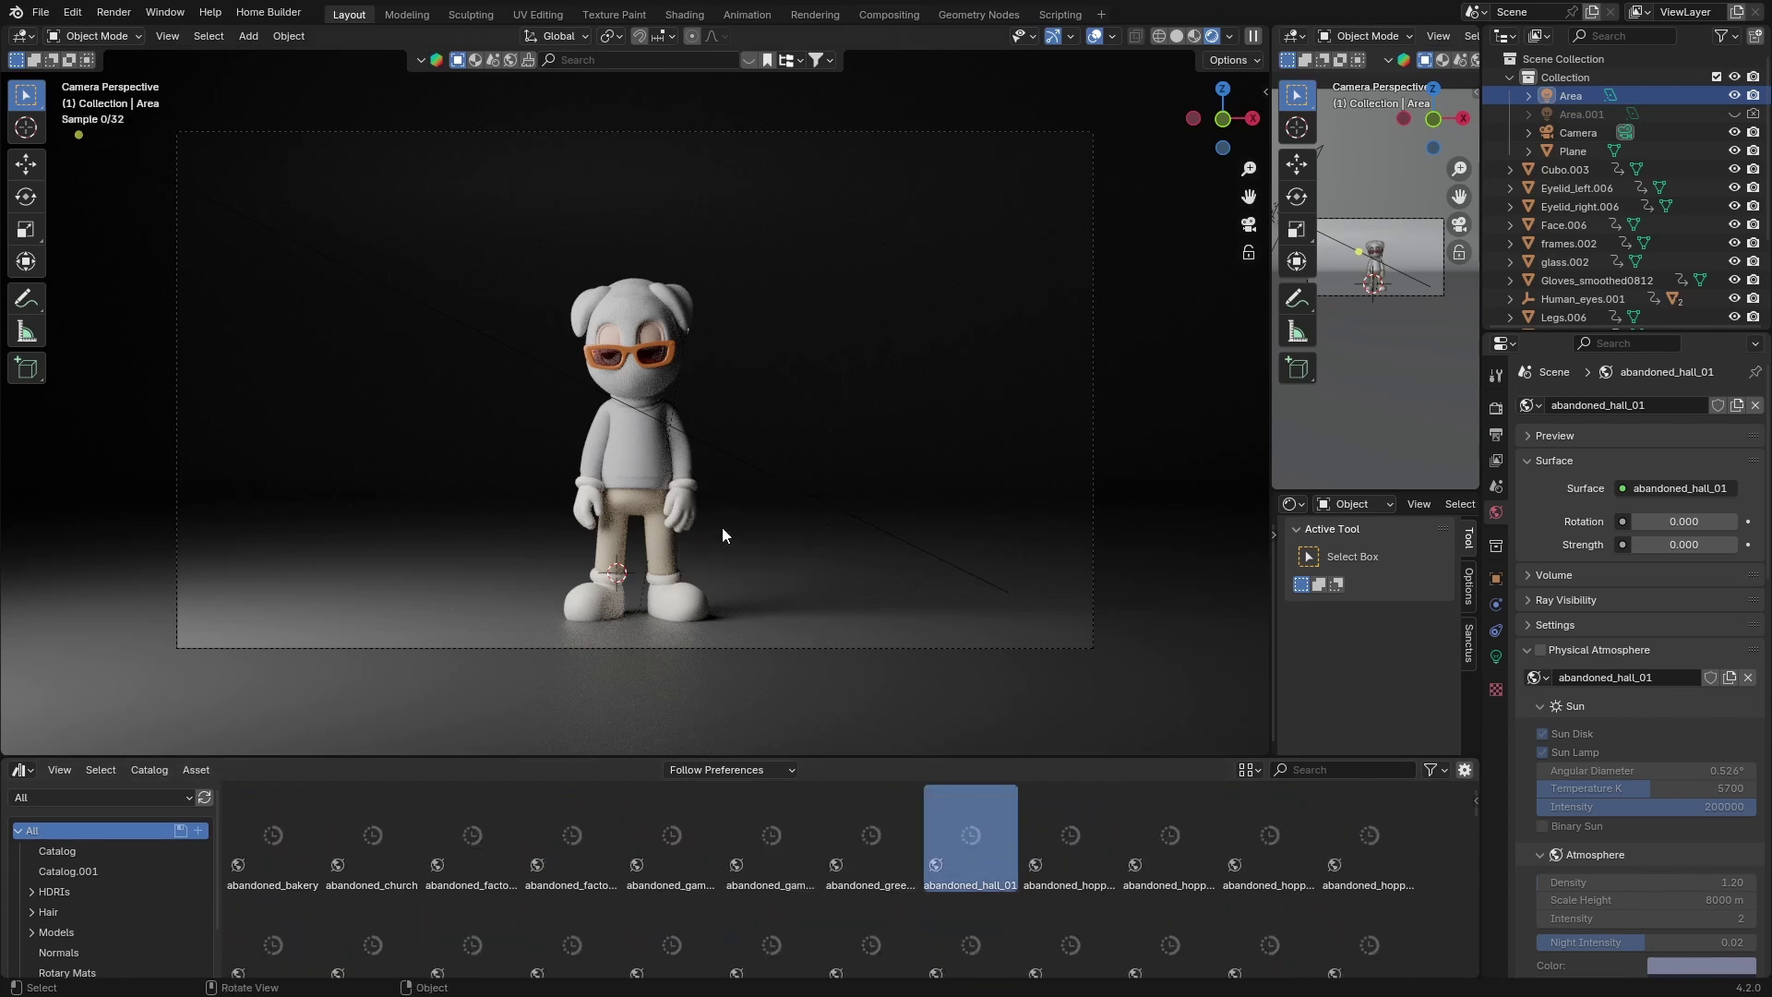
pyautogui.moveTo(1683, 545); pyautogui.dragTo(1742, 544)
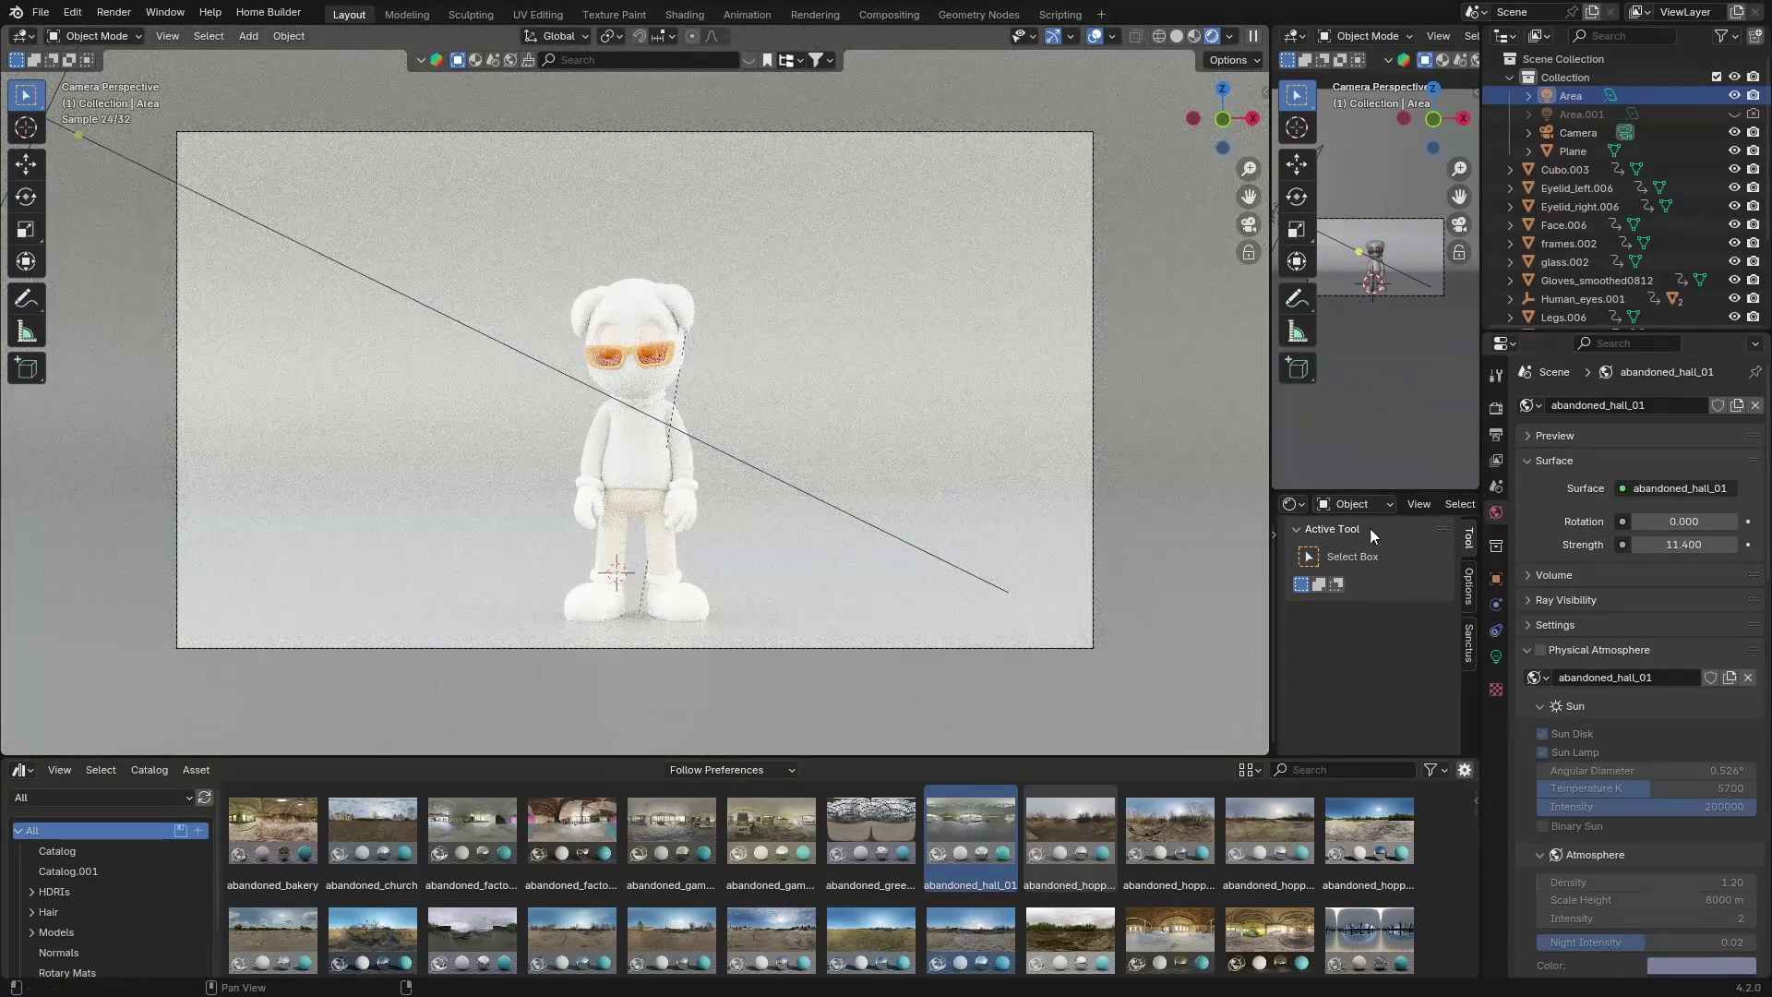
pyautogui.press('BackSpace')
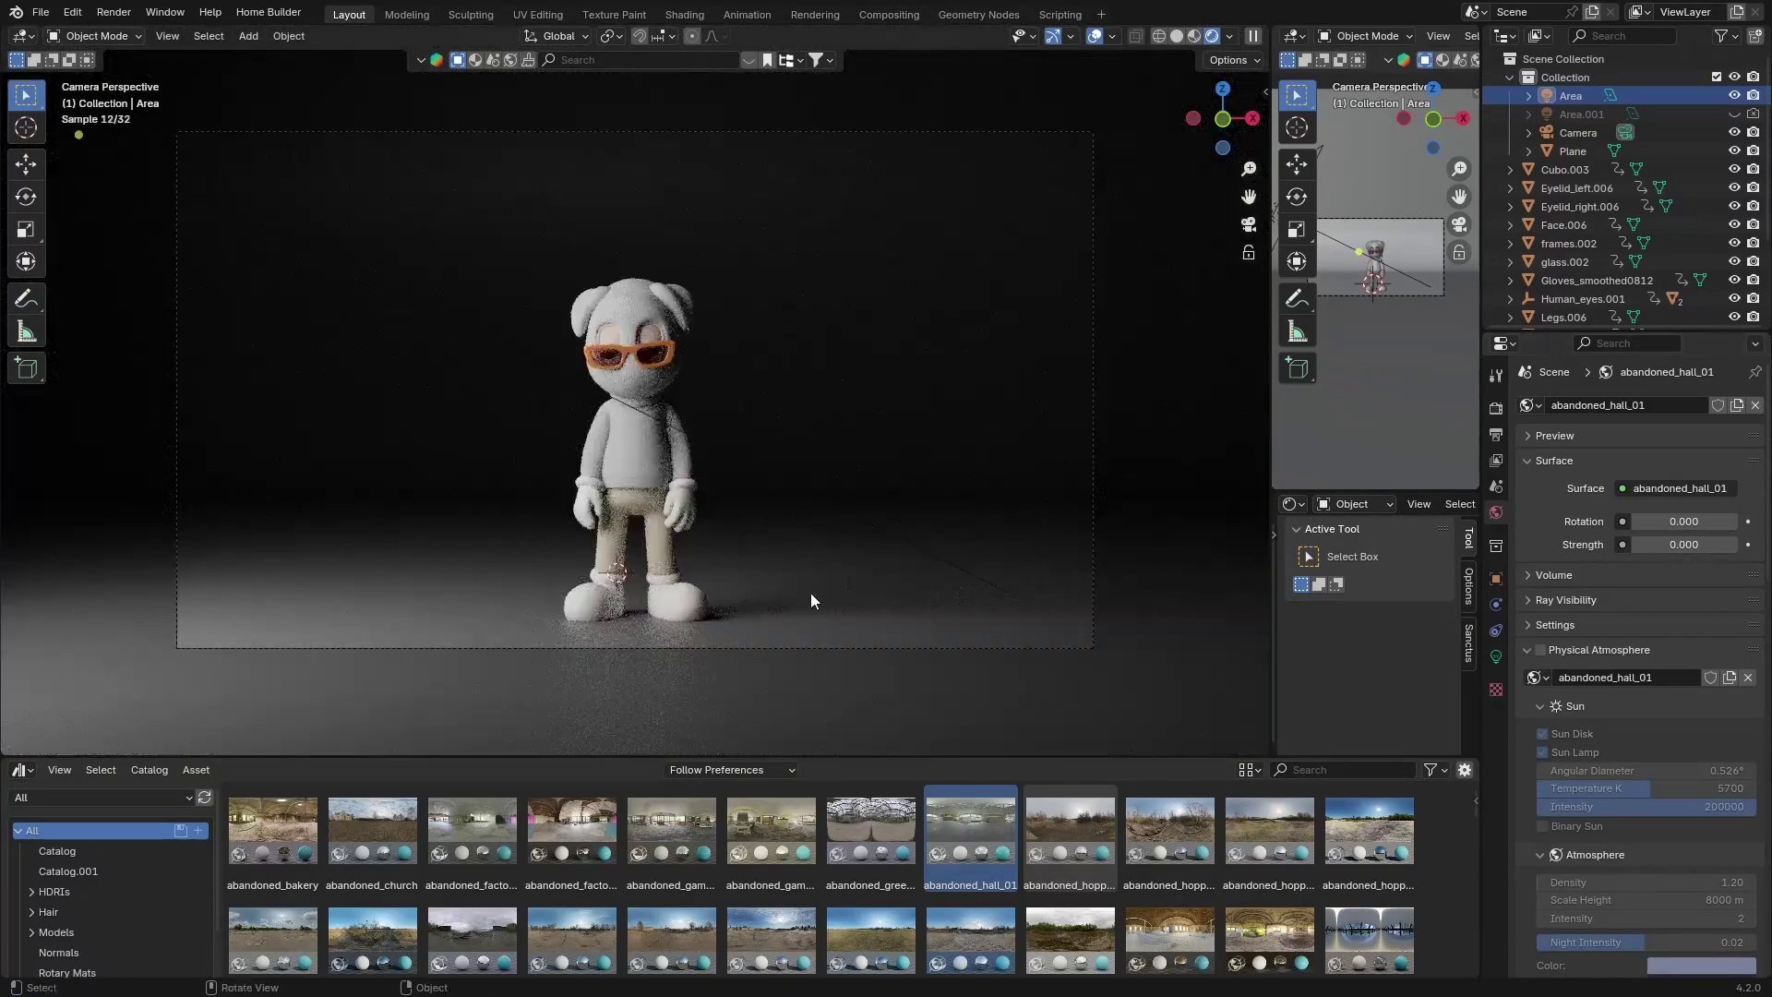
# Reopen the recent lake landscape file without saving current changes
pyautogui.moveTo(486, 757); pyautogui.dragTo(486, 955)
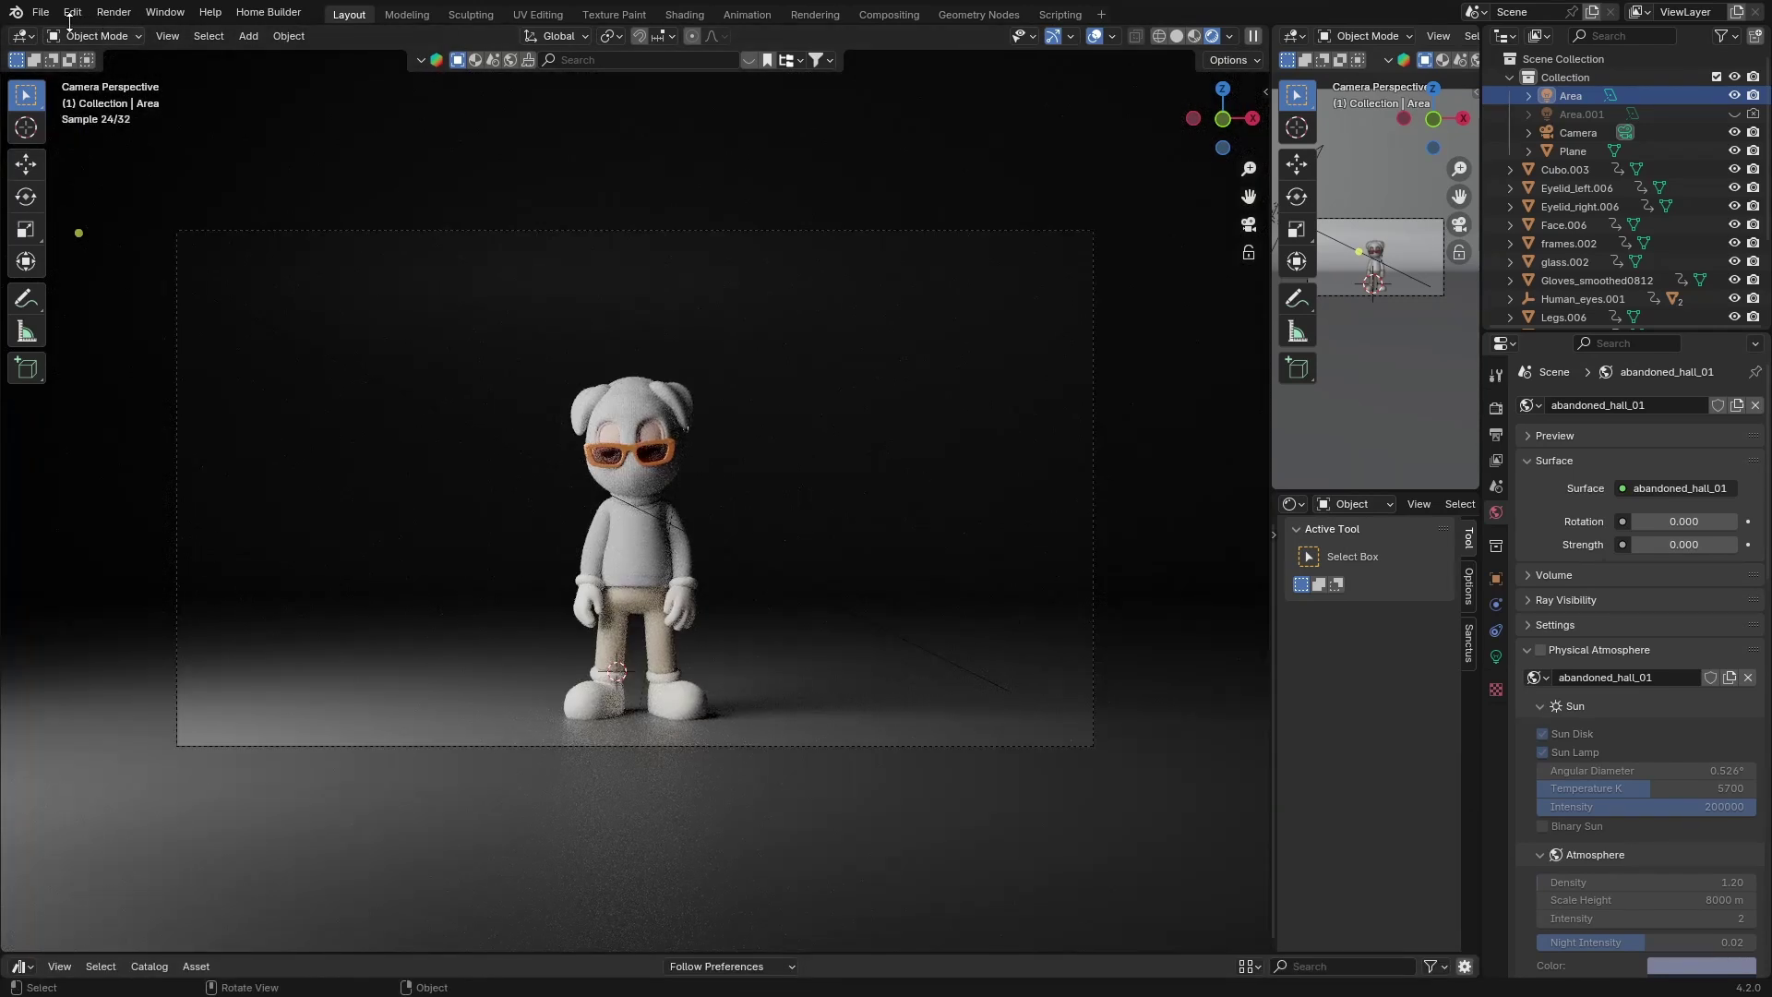
pyautogui.click(41, 12)
pyautogui.moveTo(75, 72)
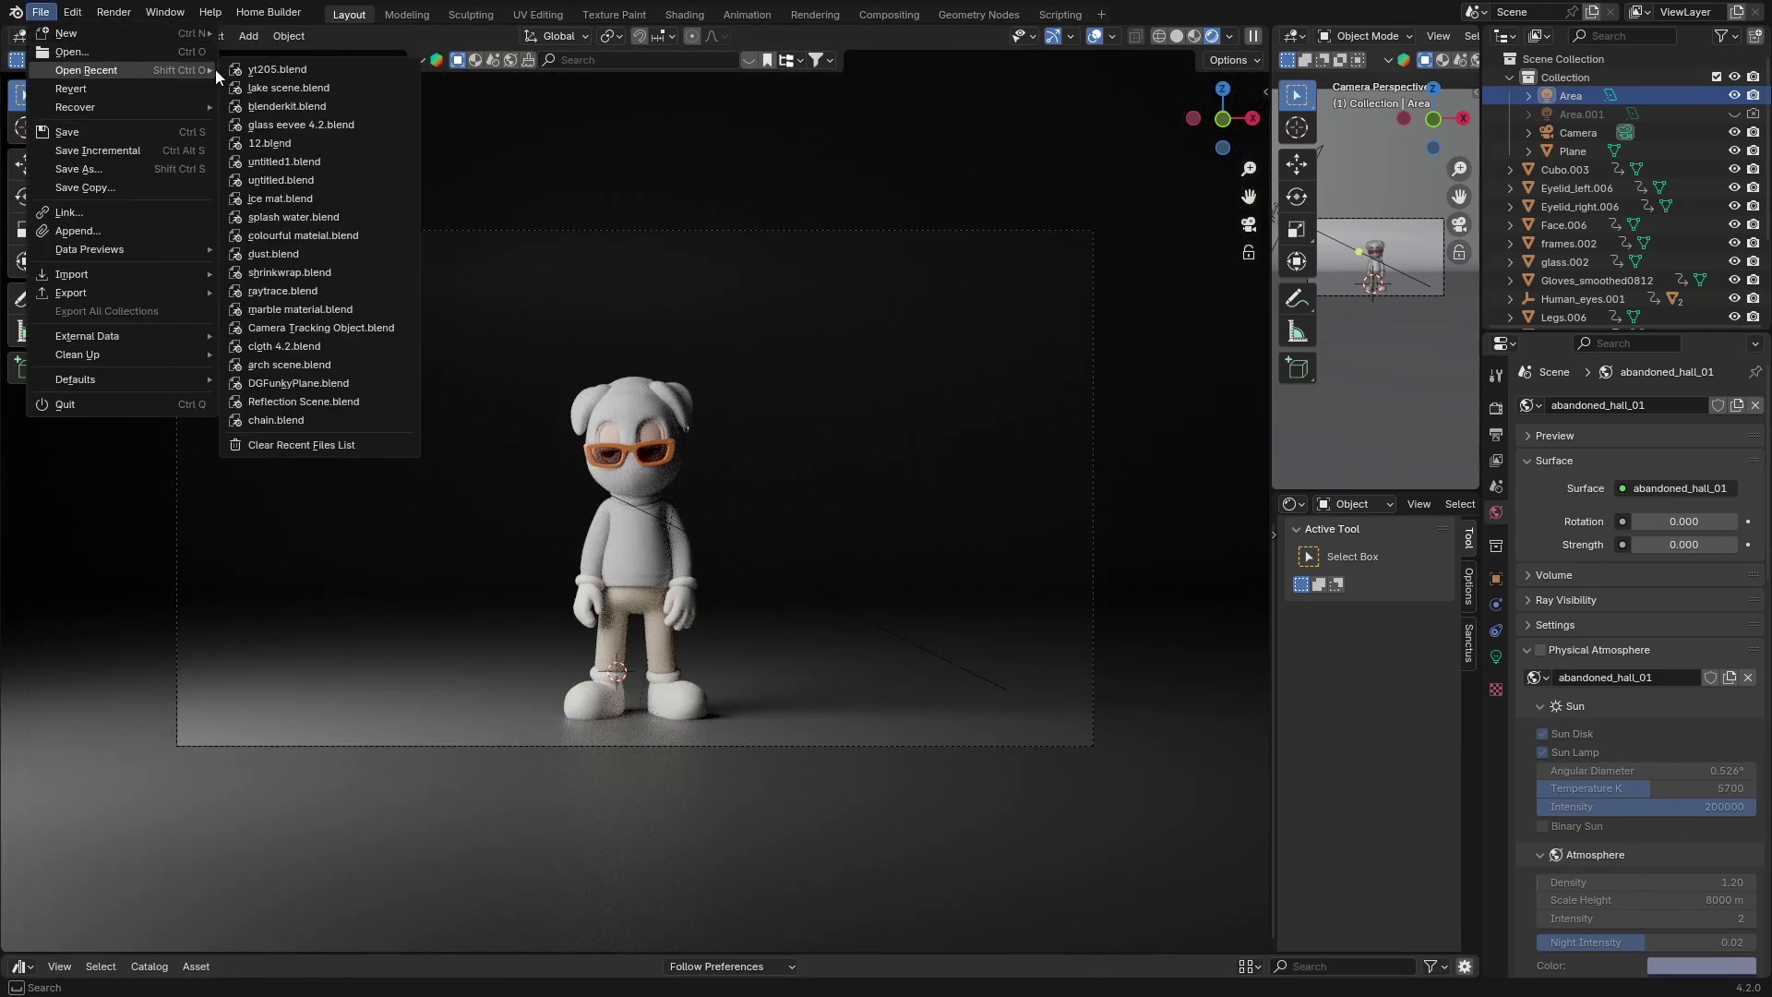
pyautogui.click(276, 69)
pyautogui.click(917, 526)
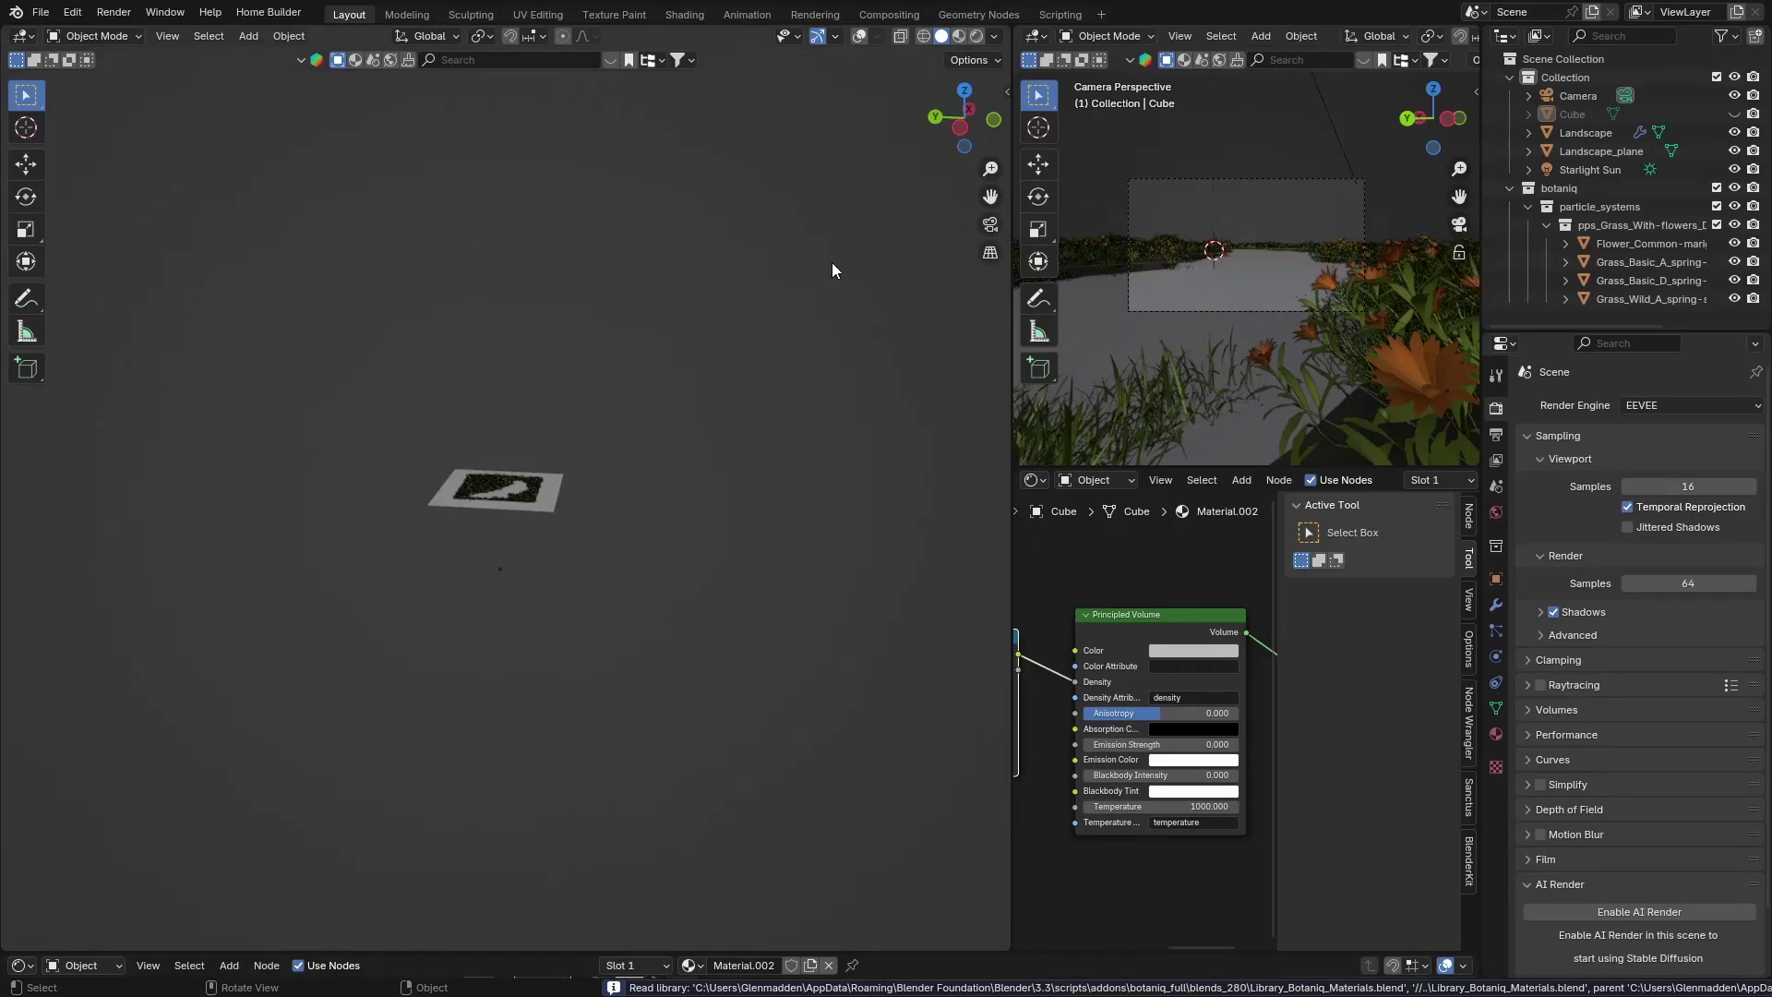
# View the lake through the camera in Rendered shading and show the World properties
pyautogui.click(990, 224)
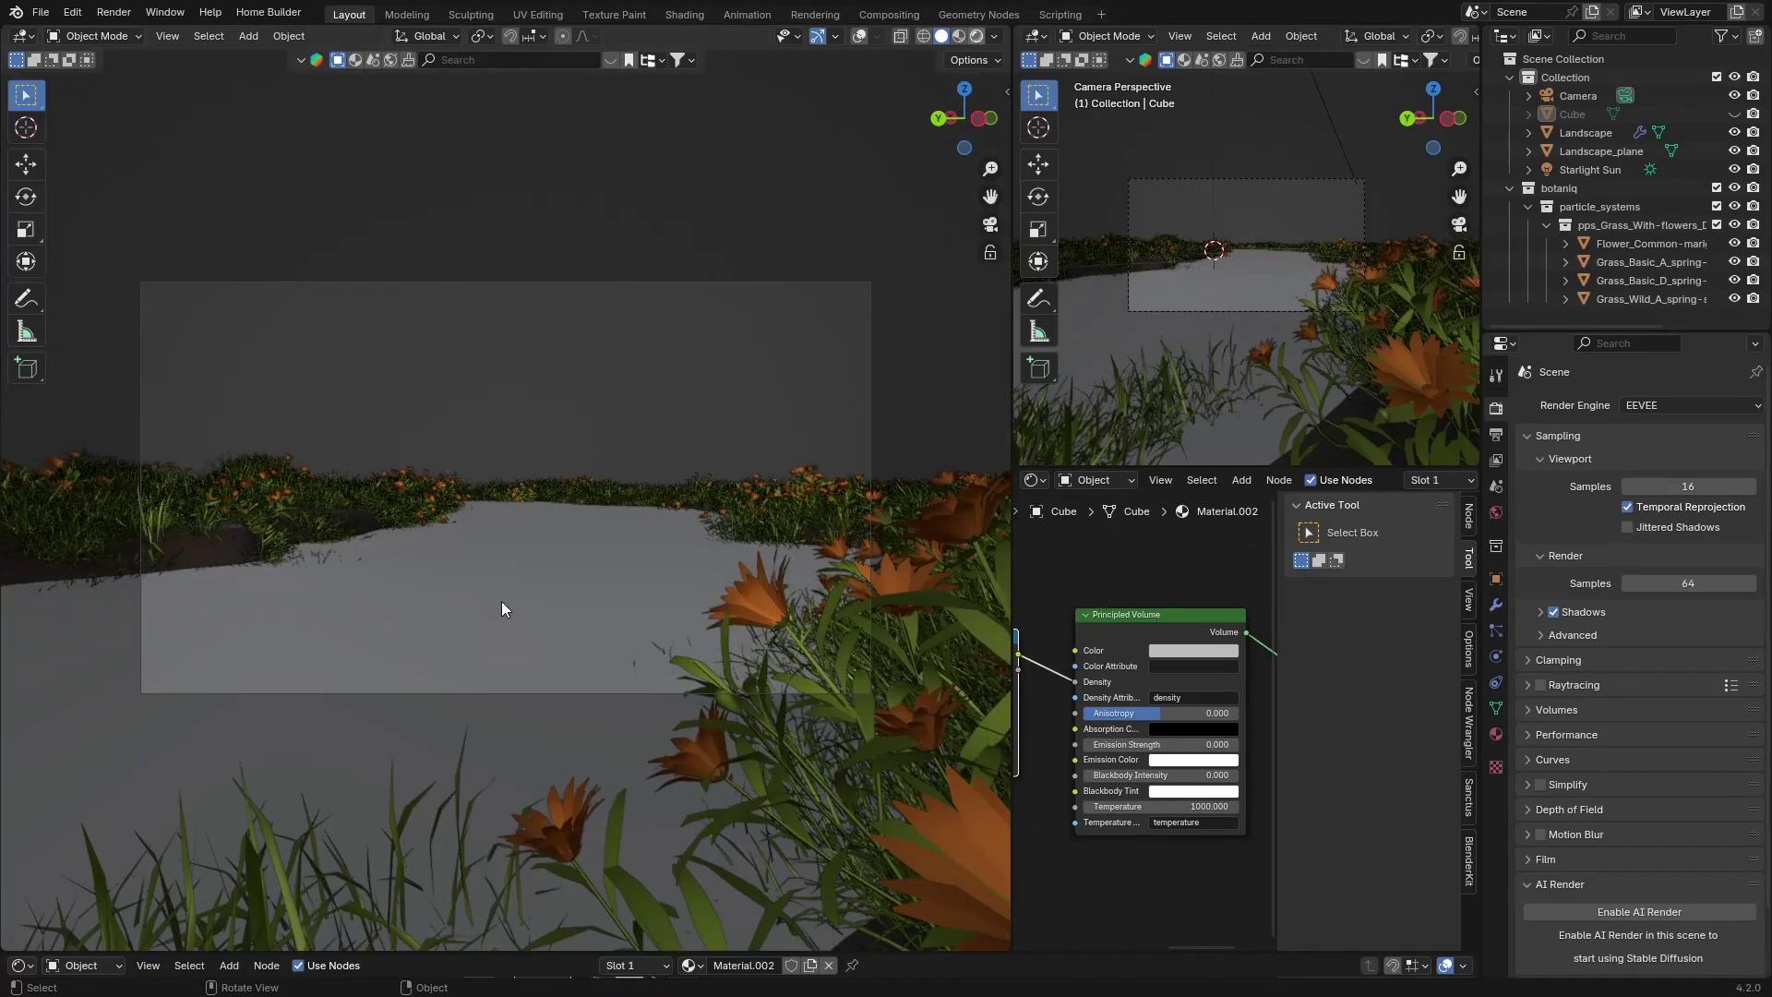
pyautogui.press('z')
pyautogui.press('8')
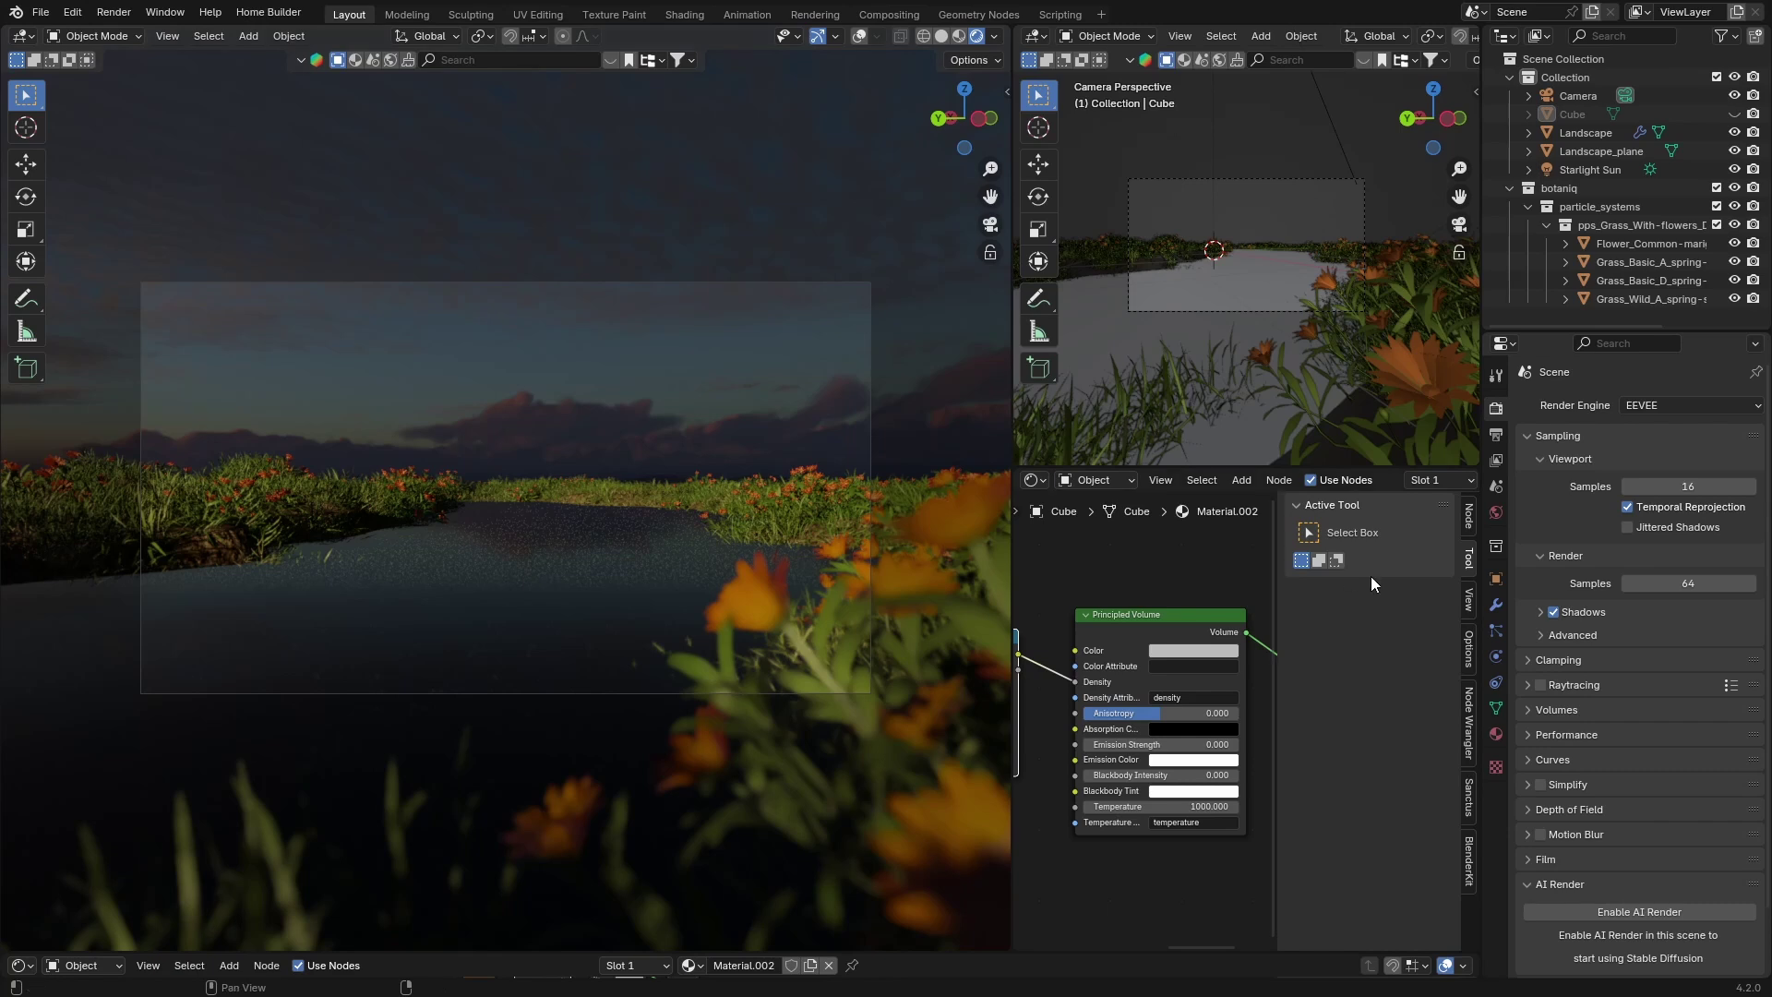
pyautogui.click(1496, 512)
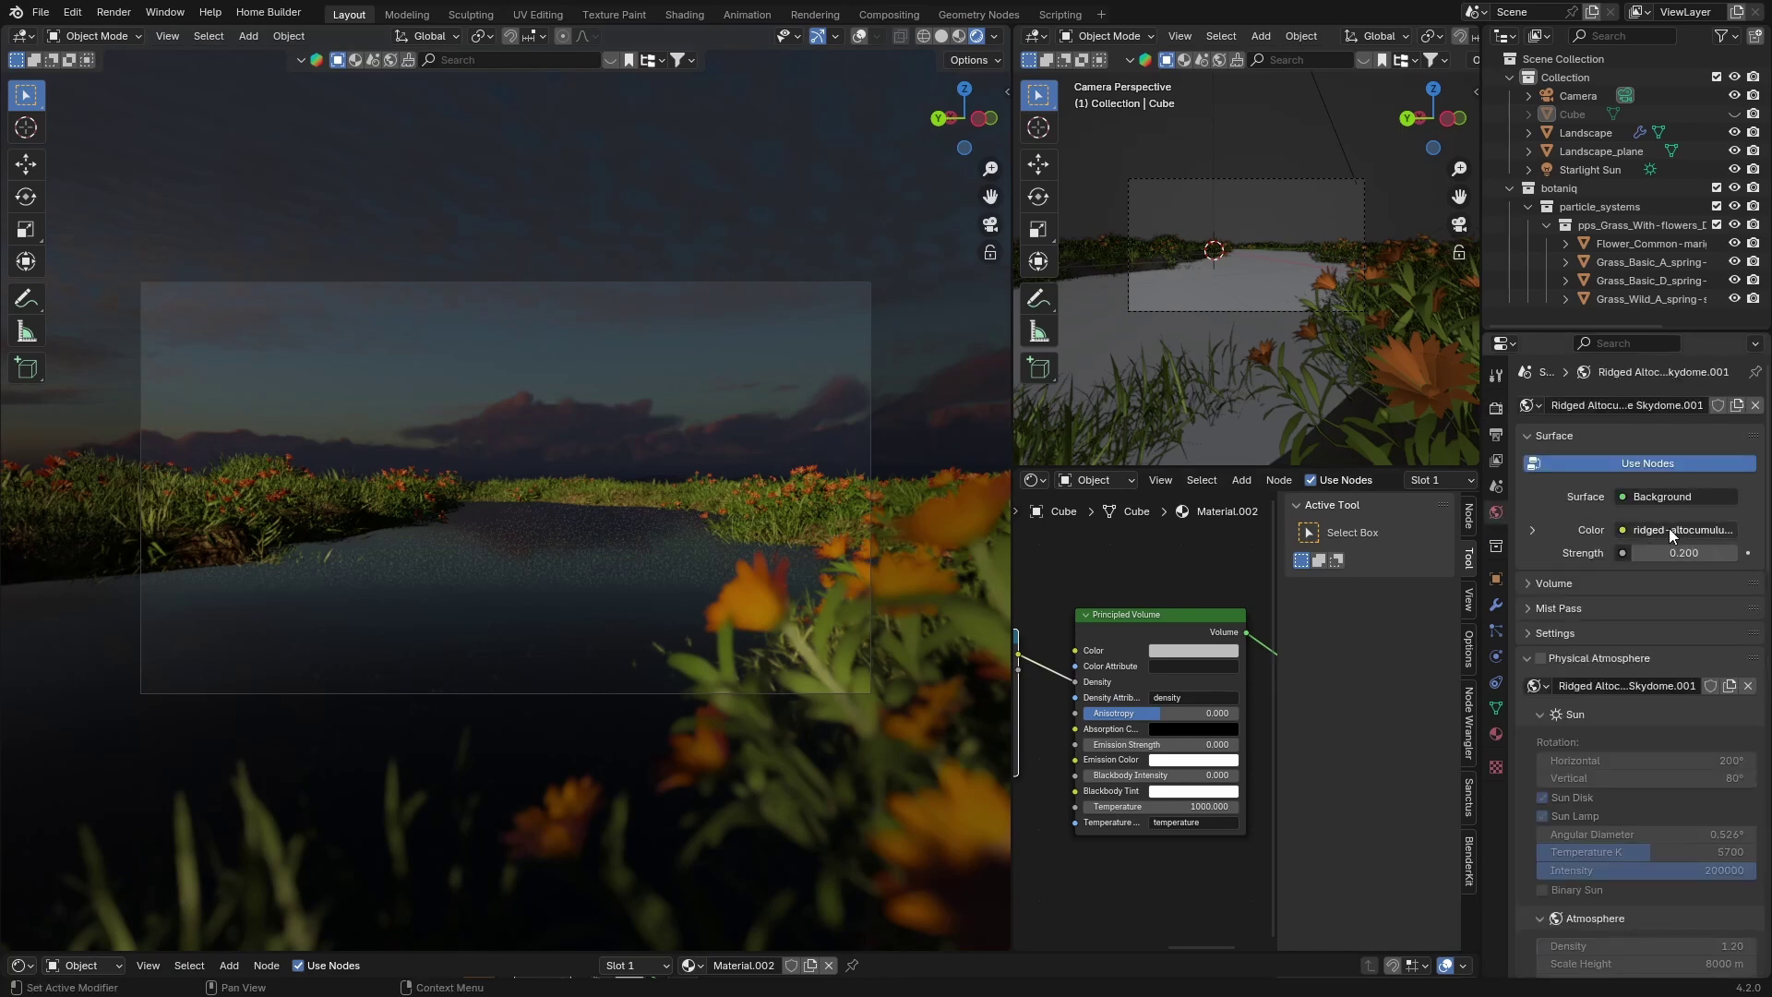
# Try world strength values of 1 and 0.2, then step Strength down to 0
pyautogui.click(1680, 554)
pyautogui.press('BackSpace')
pyautogui.write('1')
pyautogui.press('Return')
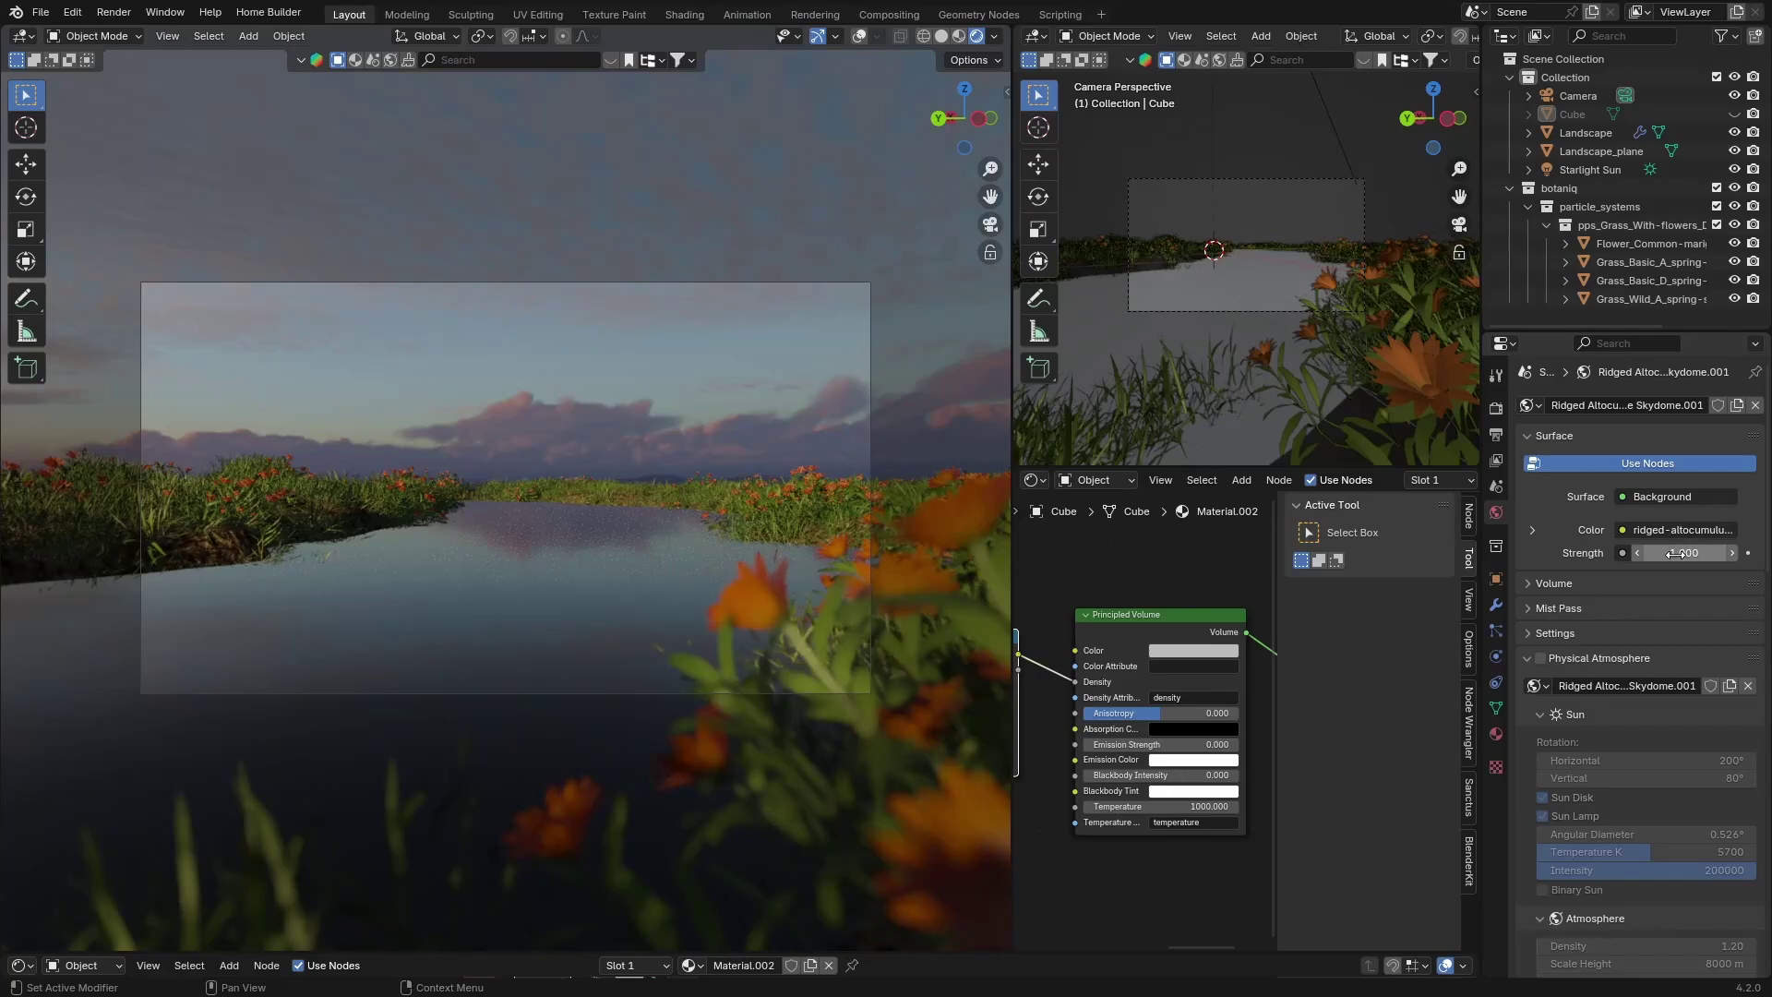
pyautogui.click(1674, 552)
pyautogui.press('Return')
pyautogui.click(1709, 550)
pyautogui.write('0.2')
pyautogui.press('Return')
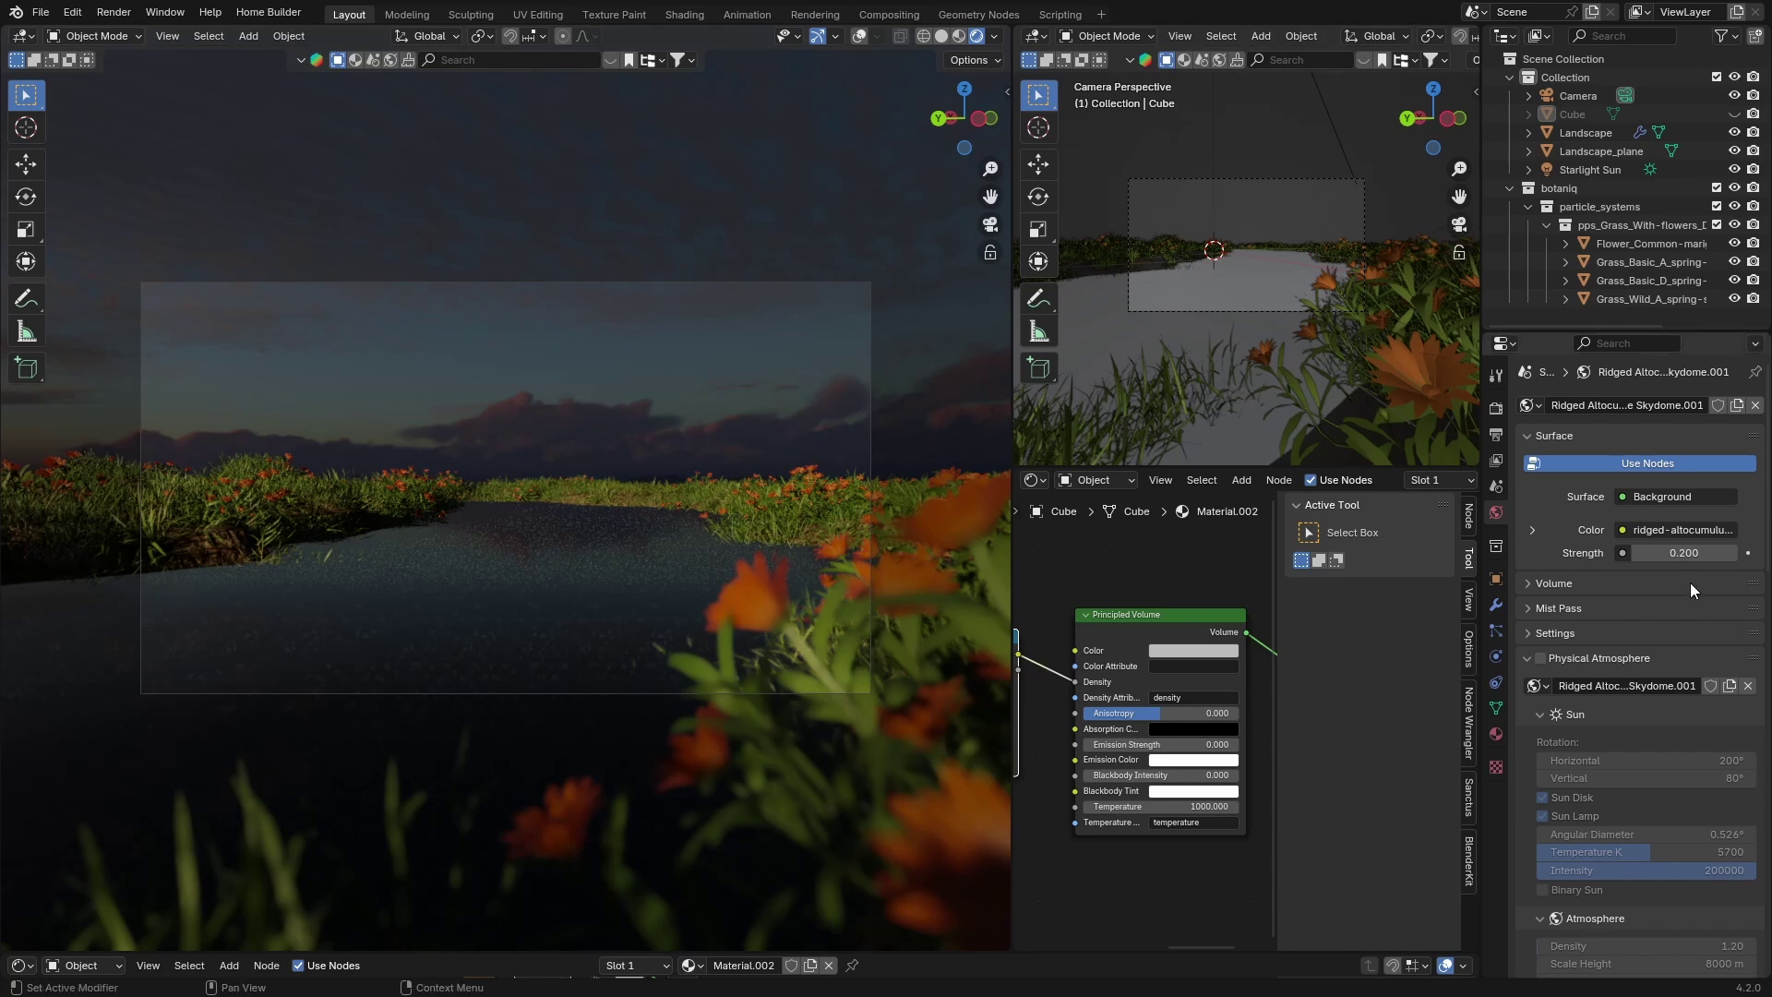
pyautogui.click(1639, 554)
pyautogui.click(1639, 554)
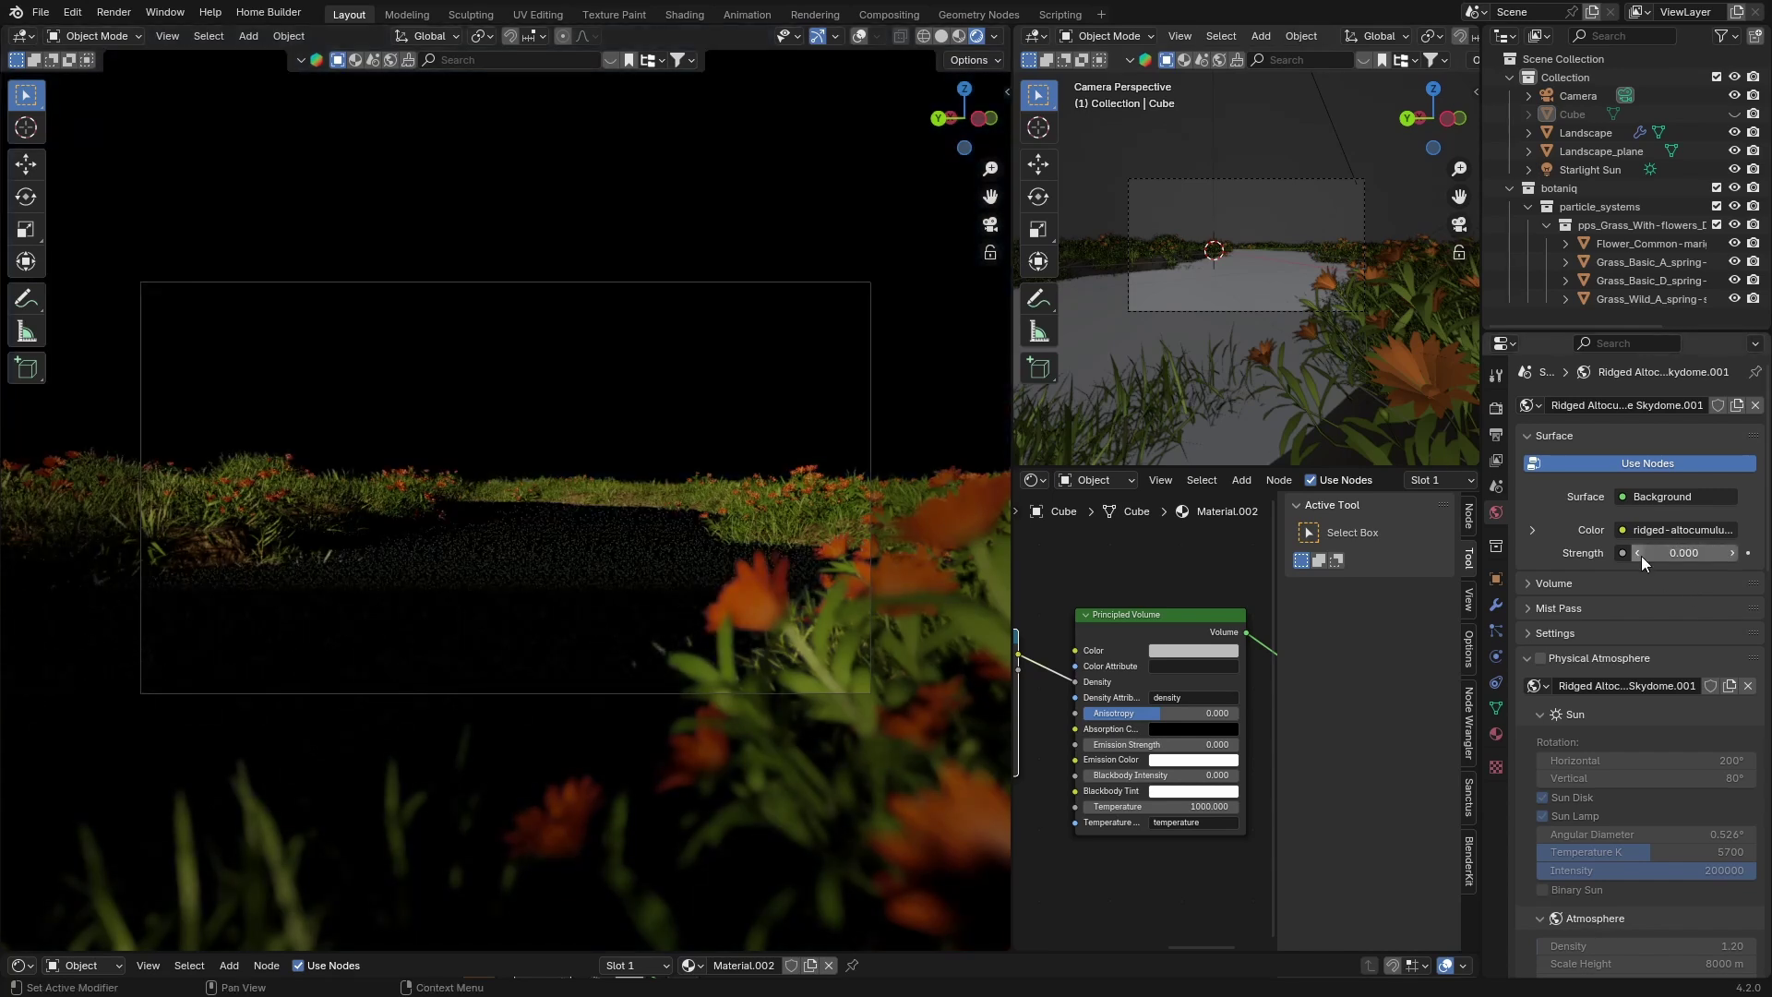
# Return the left view to solid shading and add an area light
pyautogui.click(1496, 417)
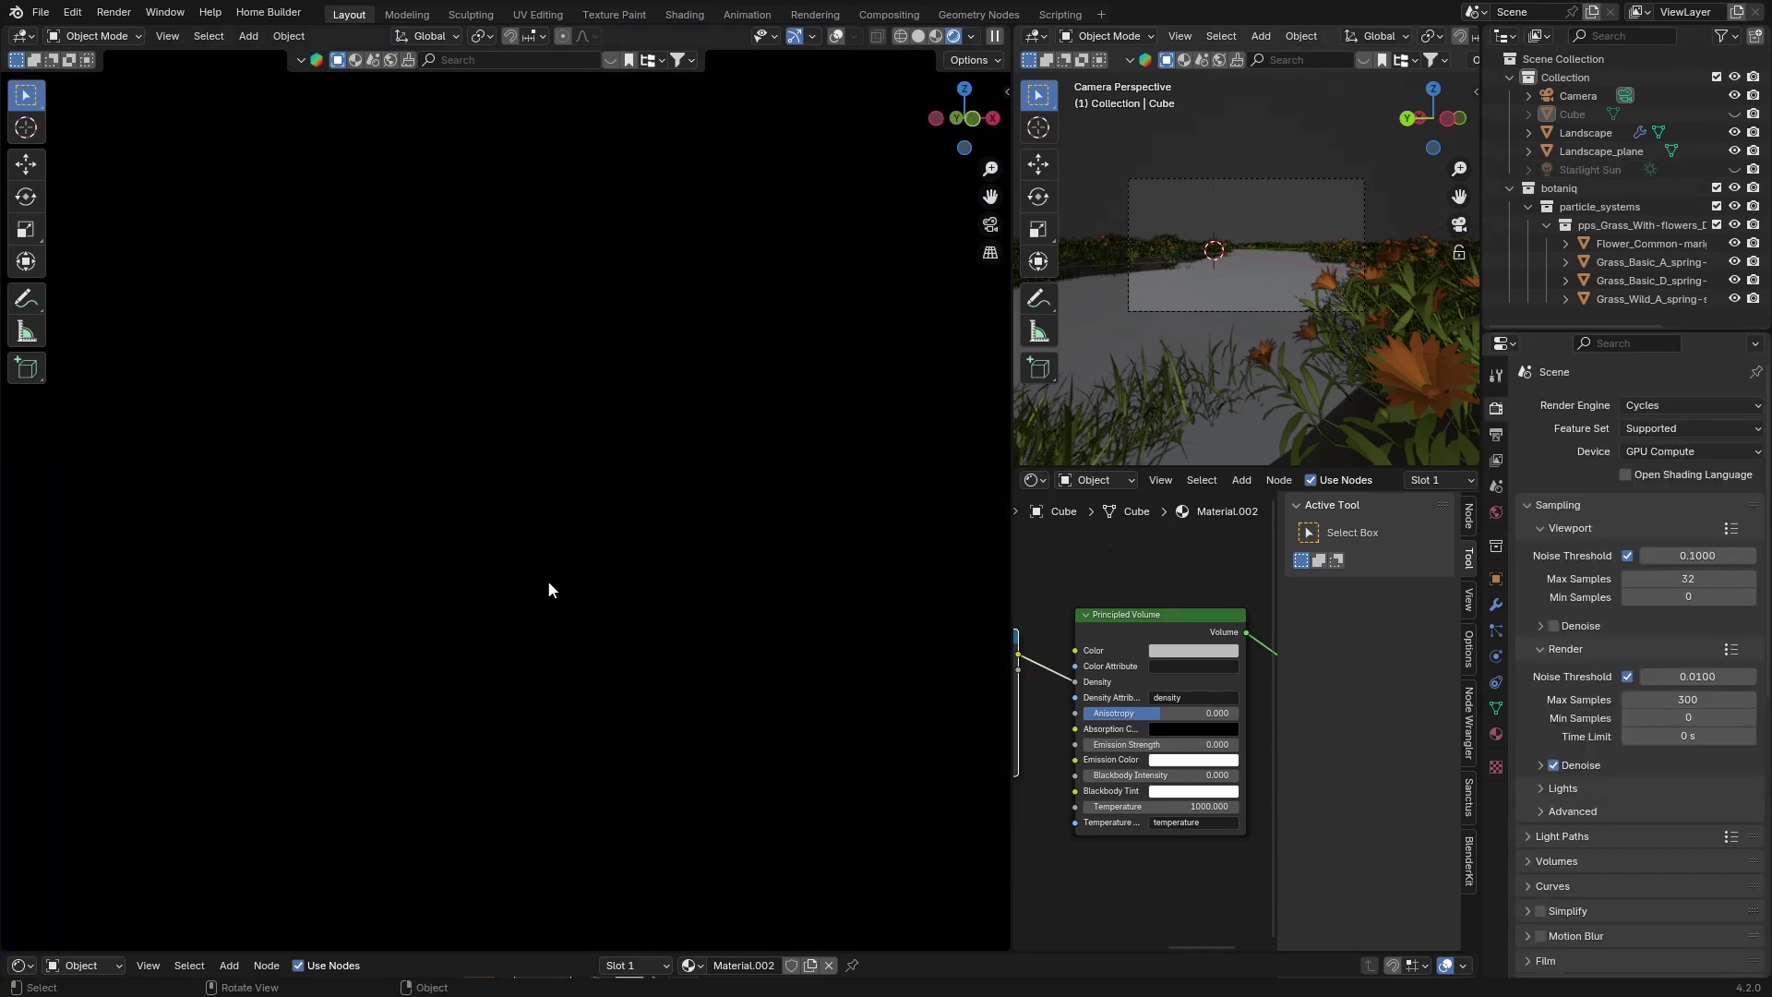
pyautogui.click(990, 224)
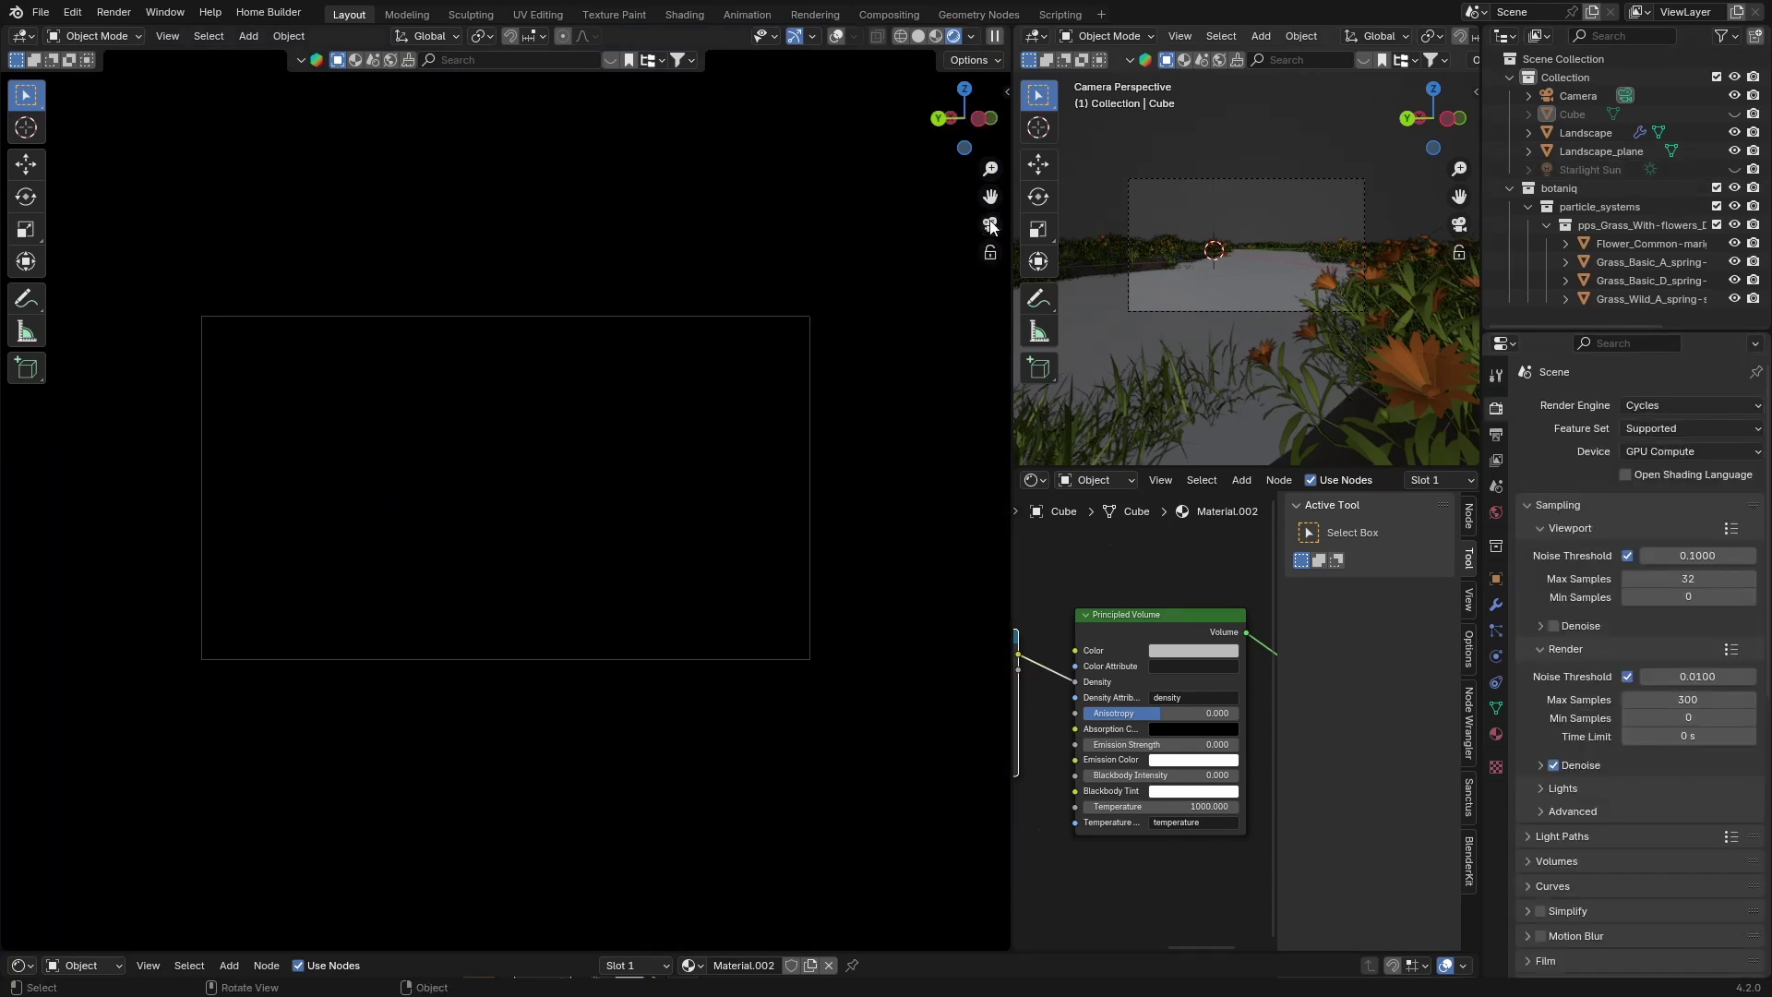
pyautogui.click(919, 36)
pyautogui.hotkey('shift', 'a')
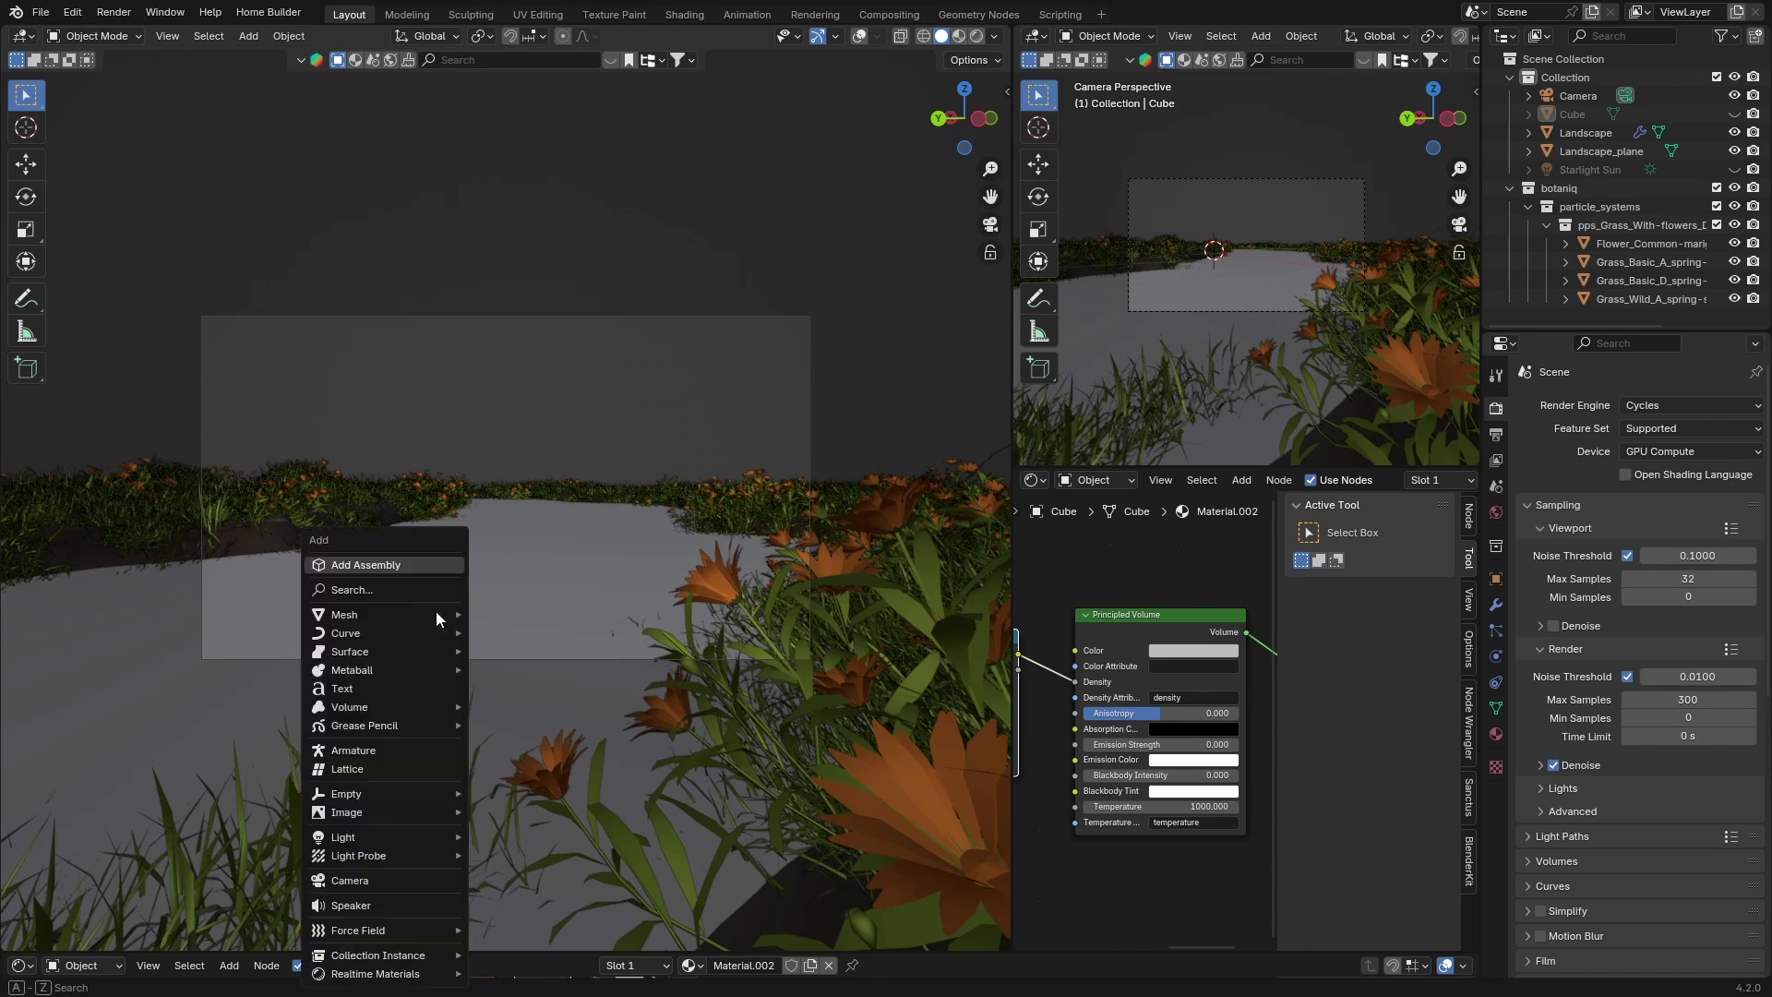
pyautogui.moveTo(360, 856)
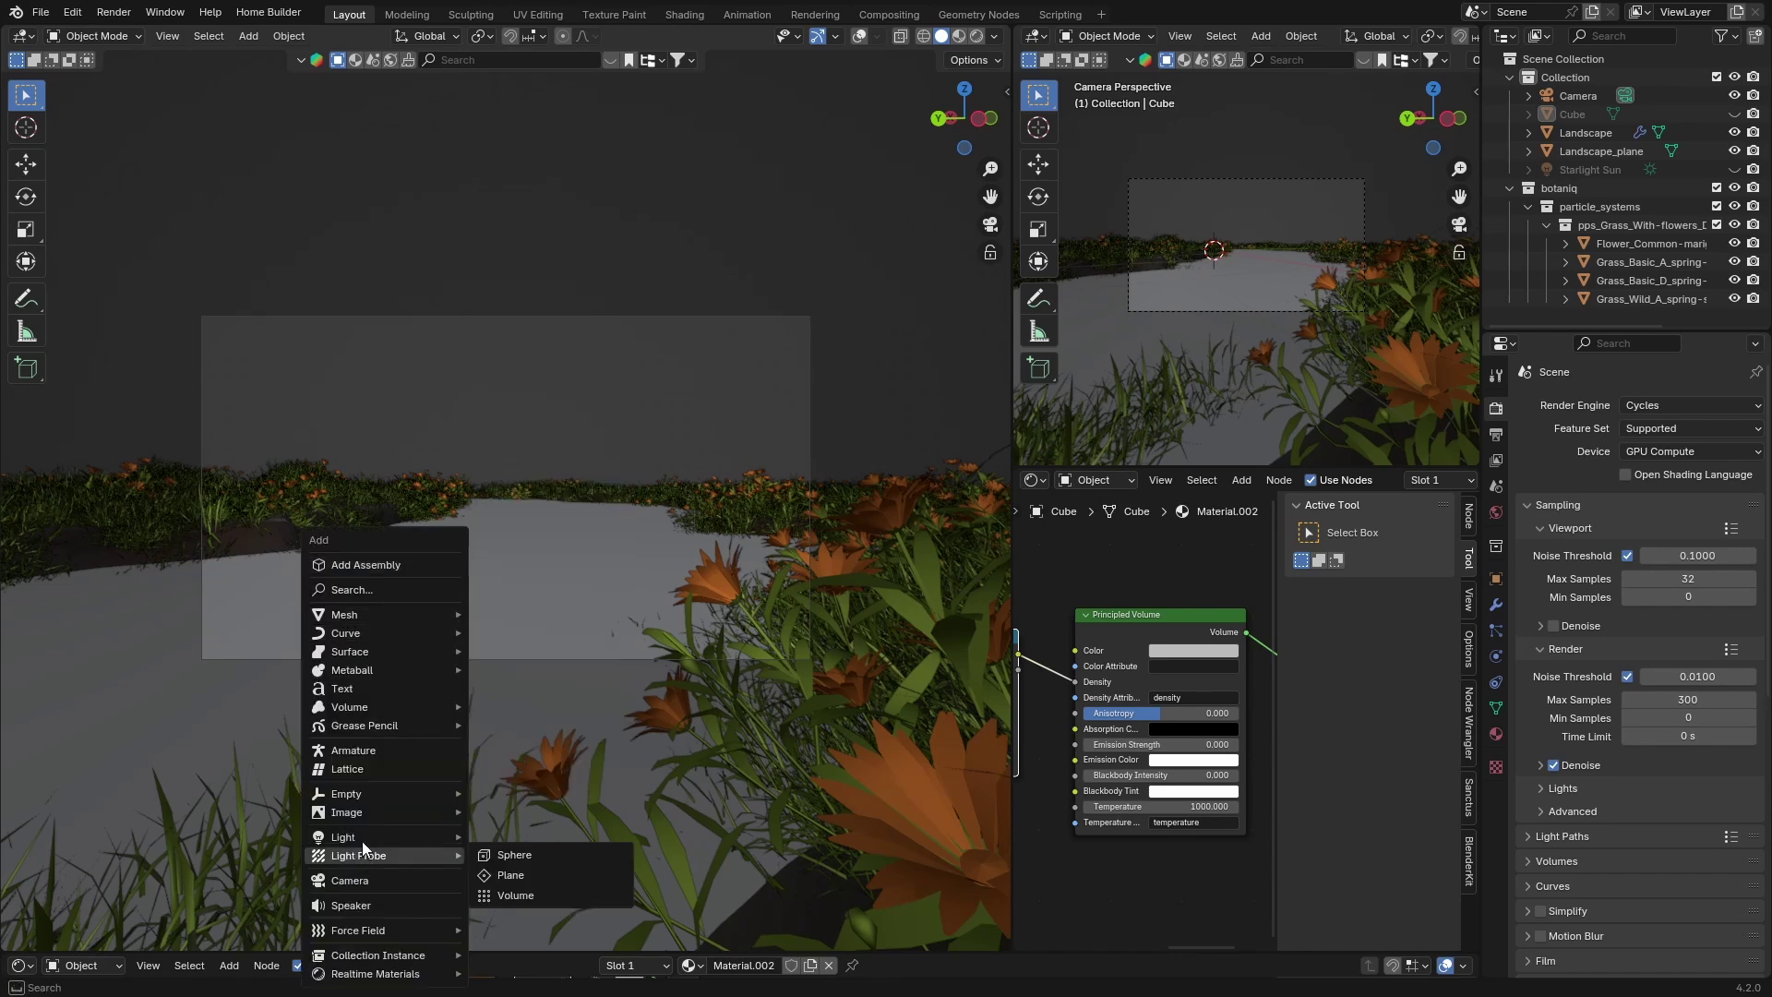
pyautogui.click(506, 891)
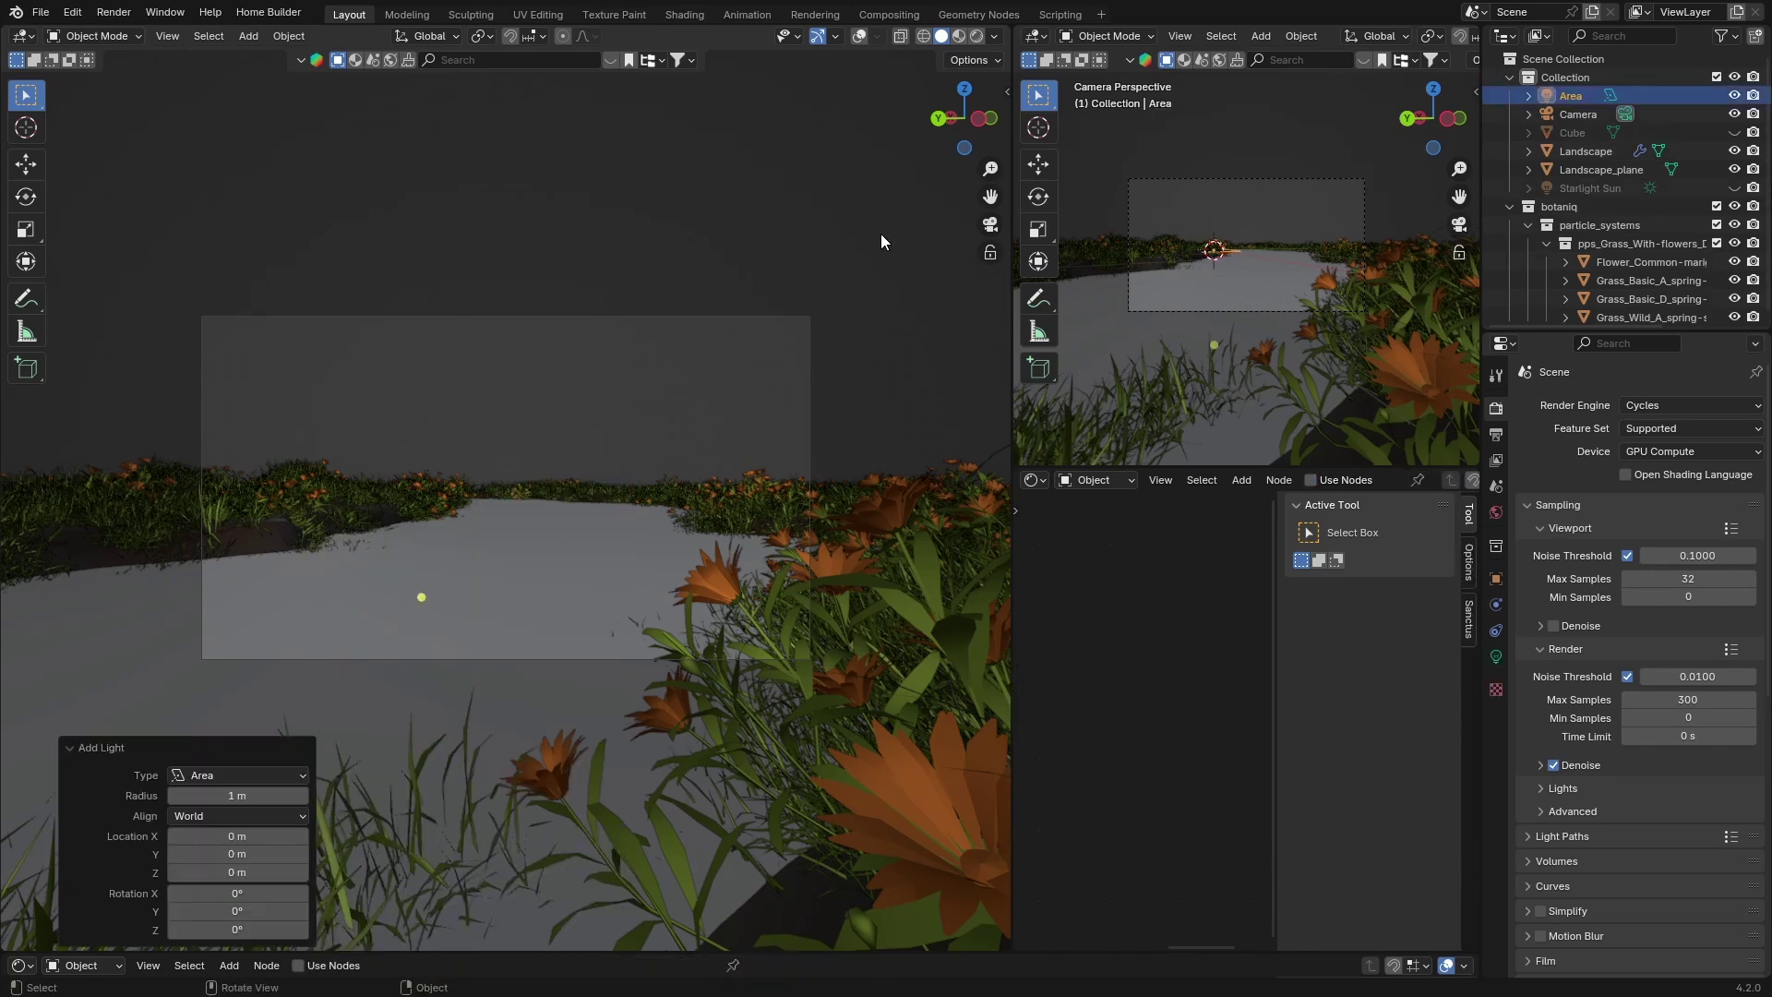
# Raise the area light to 2.675 m and scale it about 5.2 times
pyautogui.click(862, 37)
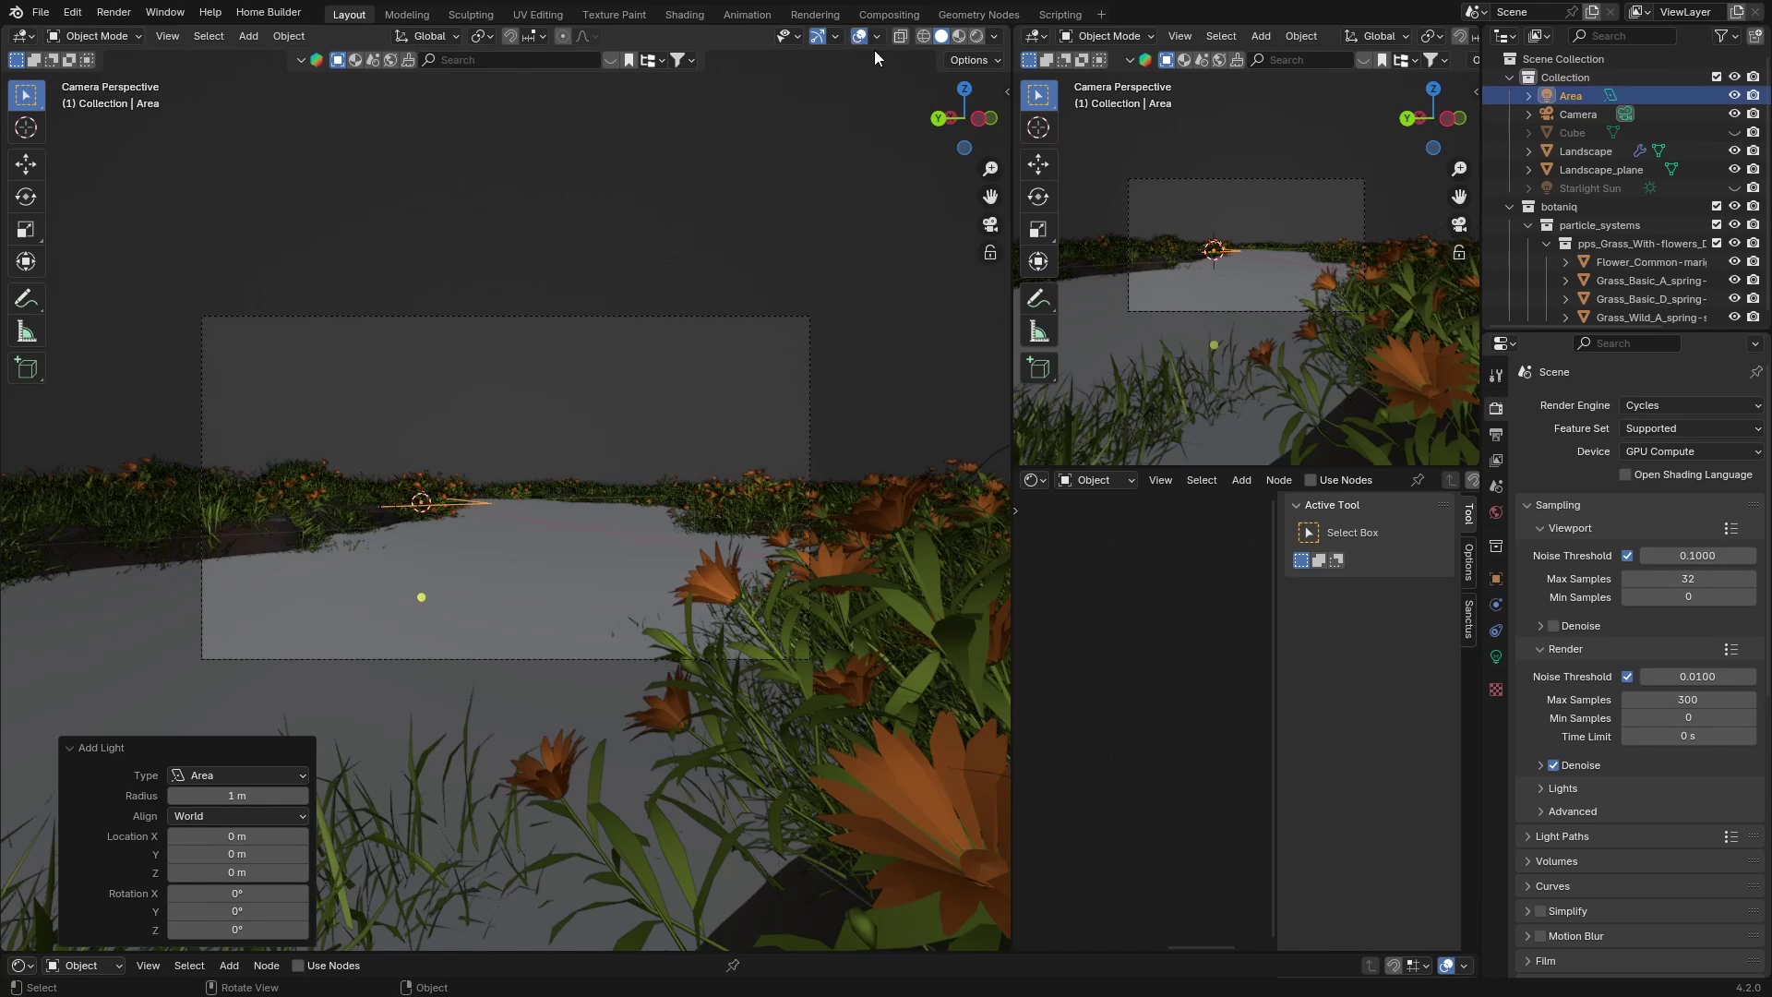
pyautogui.click(976, 120)
pyautogui.press('g')
pyautogui.press('y')
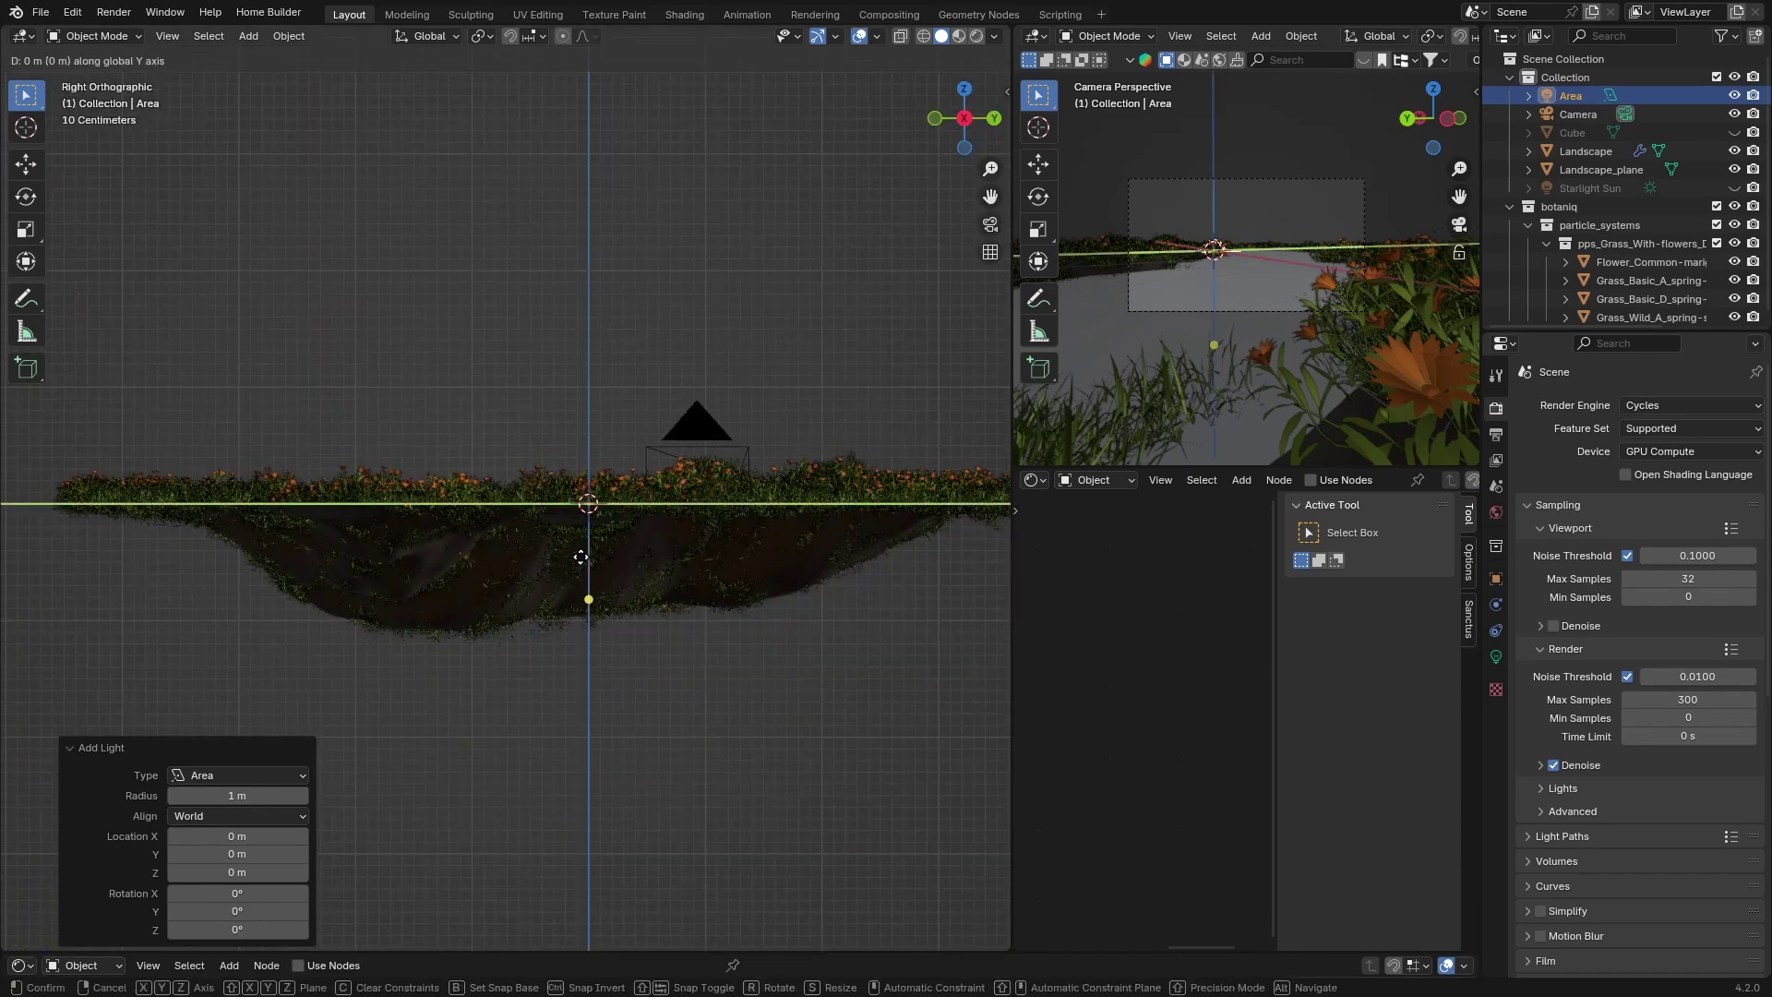
pyautogui.press('z')
pyautogui.click(345, 434)
pyautogui.moveTo(344, 433); pyautogui.dragTo(668, 571, button='middle')
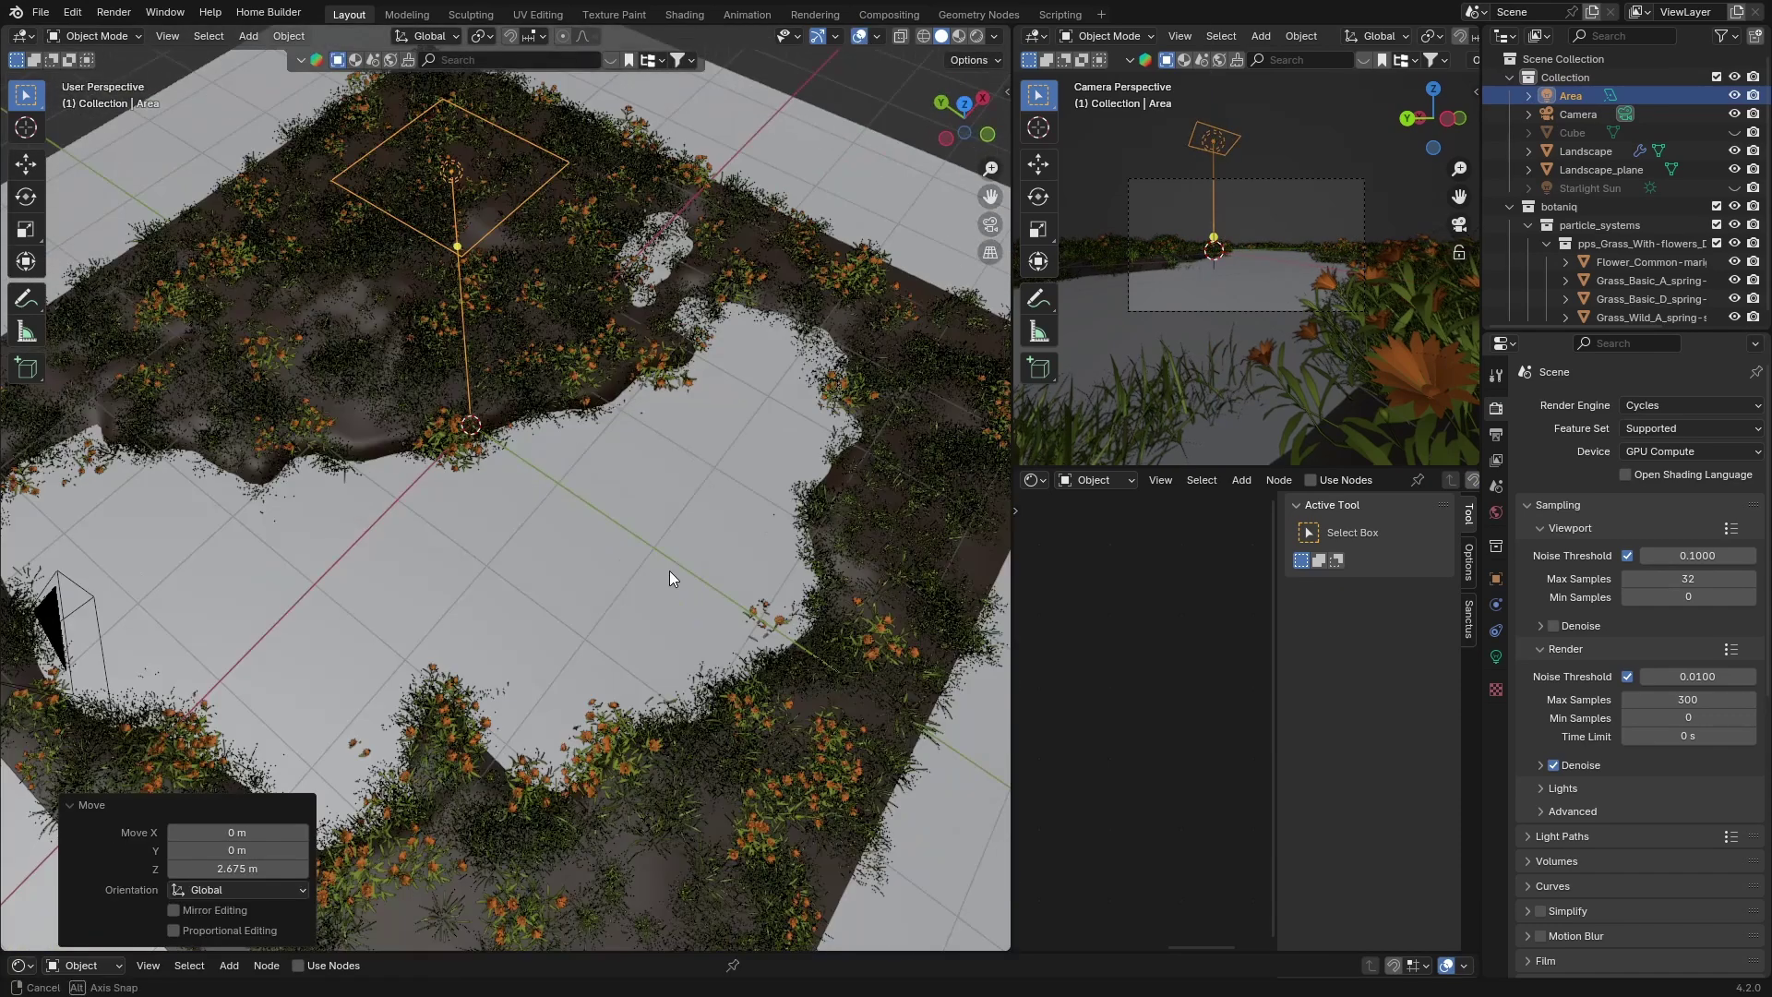
pyautogui.press('s')
pyautogui.click(729, 97)
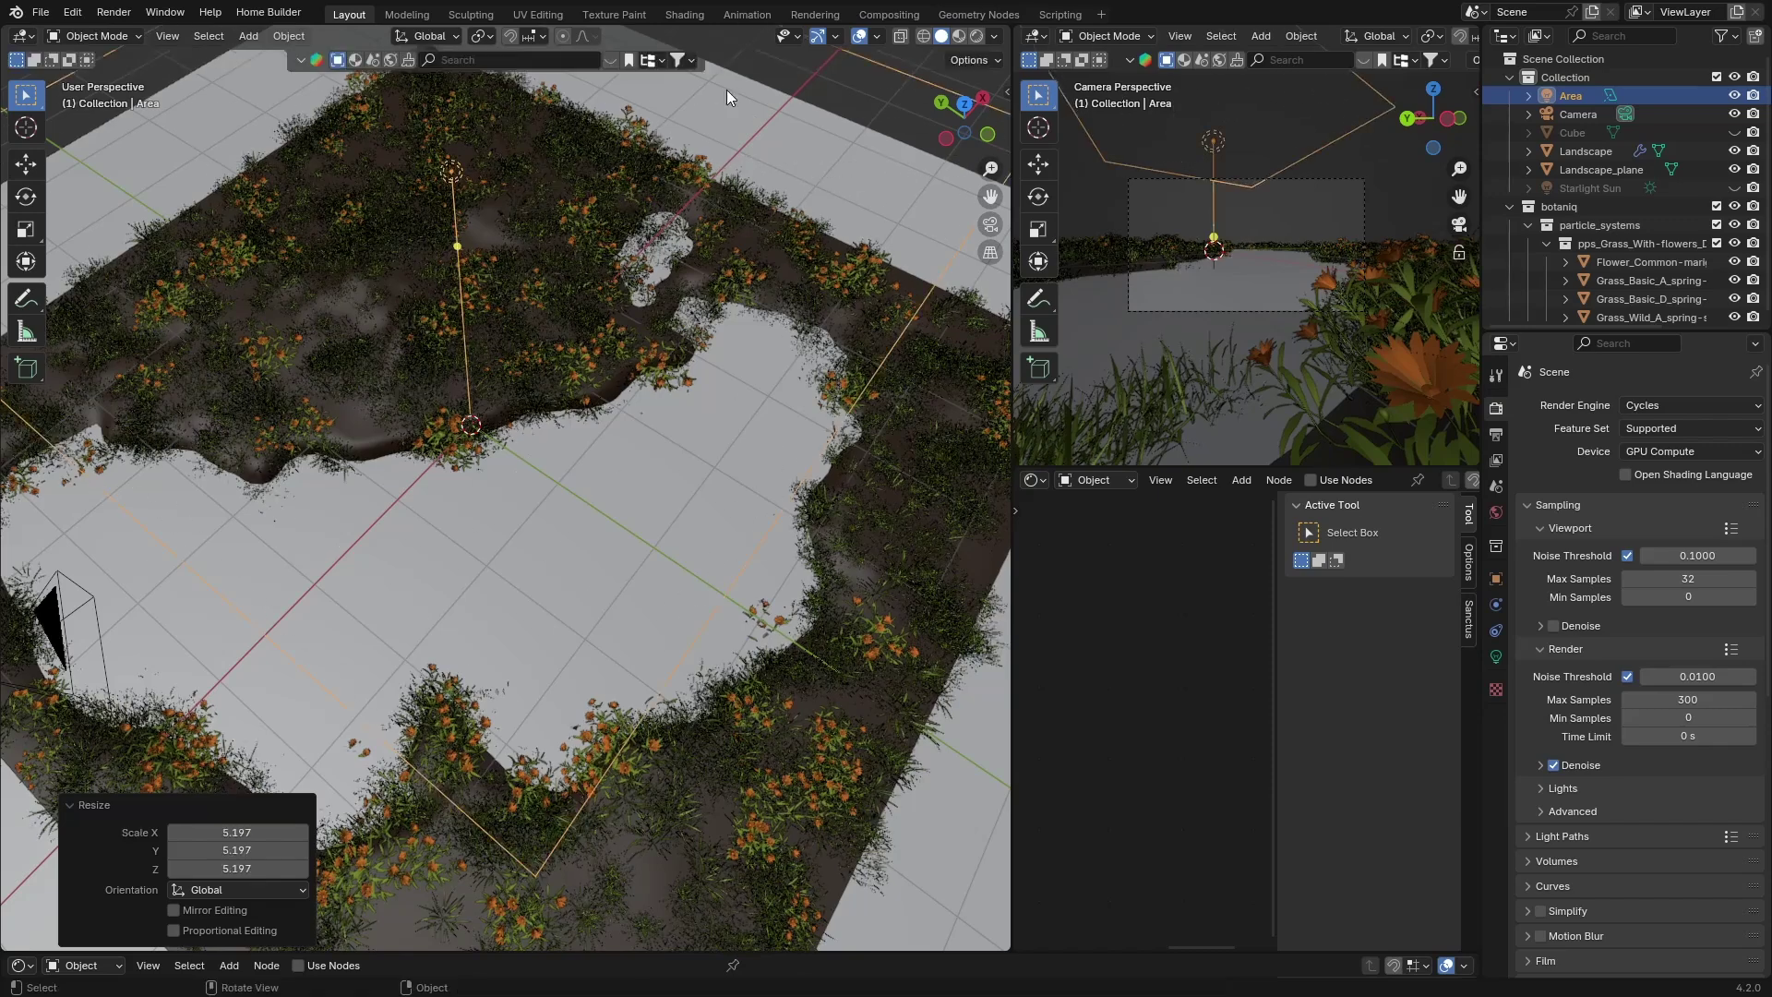
# Look through the camera with Cycles rendered shading
pyautogui.click(990, 224)
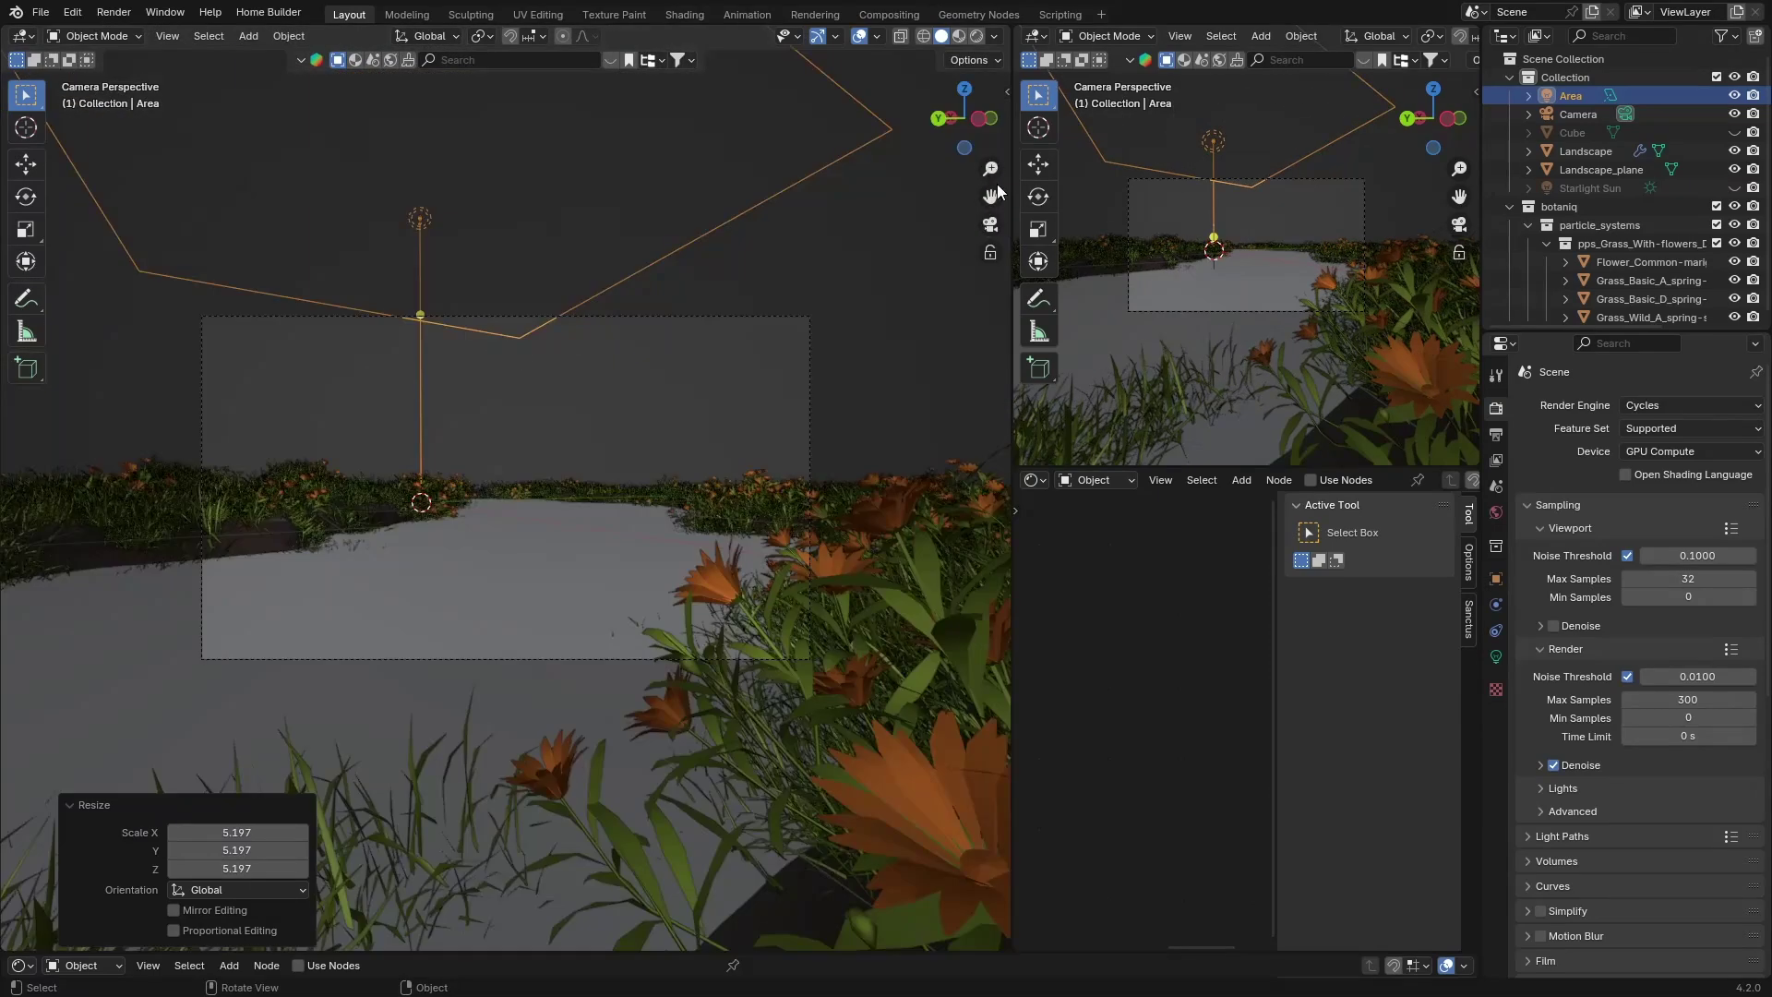
pyautogui.click(990, 224)
pyautogui.click(991, 224)
pyautogui.click(976, 36)
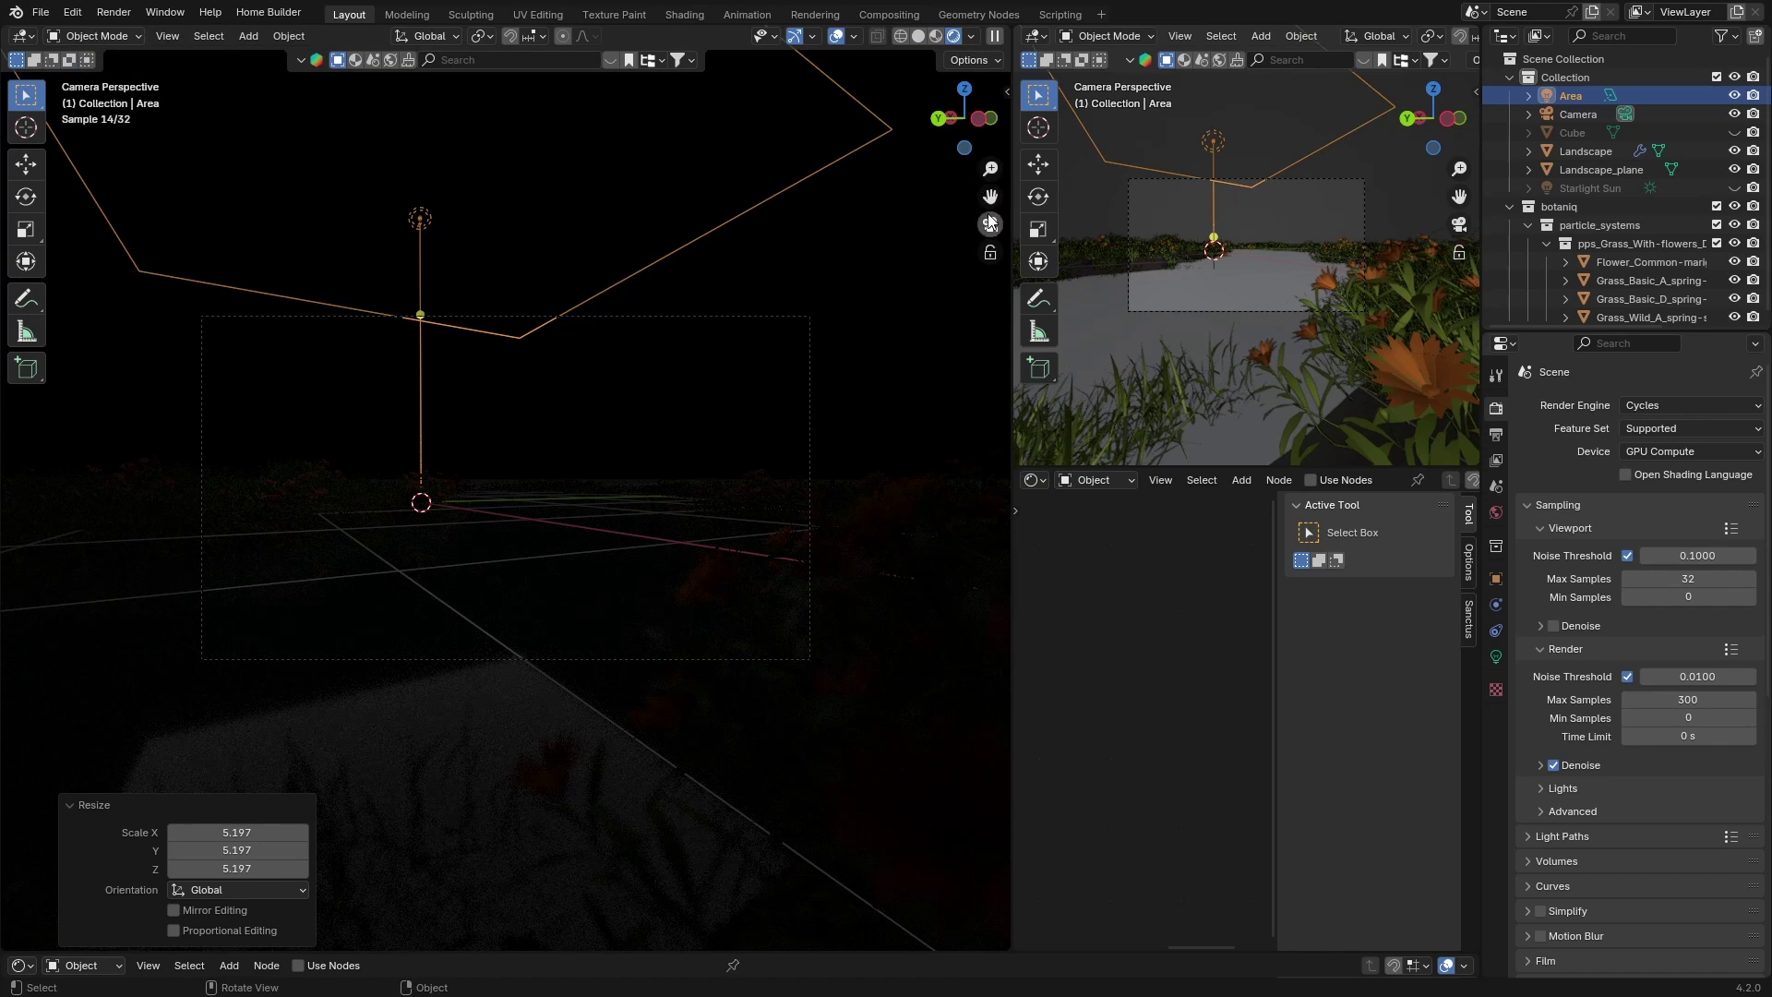
# Hide the overlays and set the area light's power to 1000 W, then 500 W
pyautogui.click(835, 36)
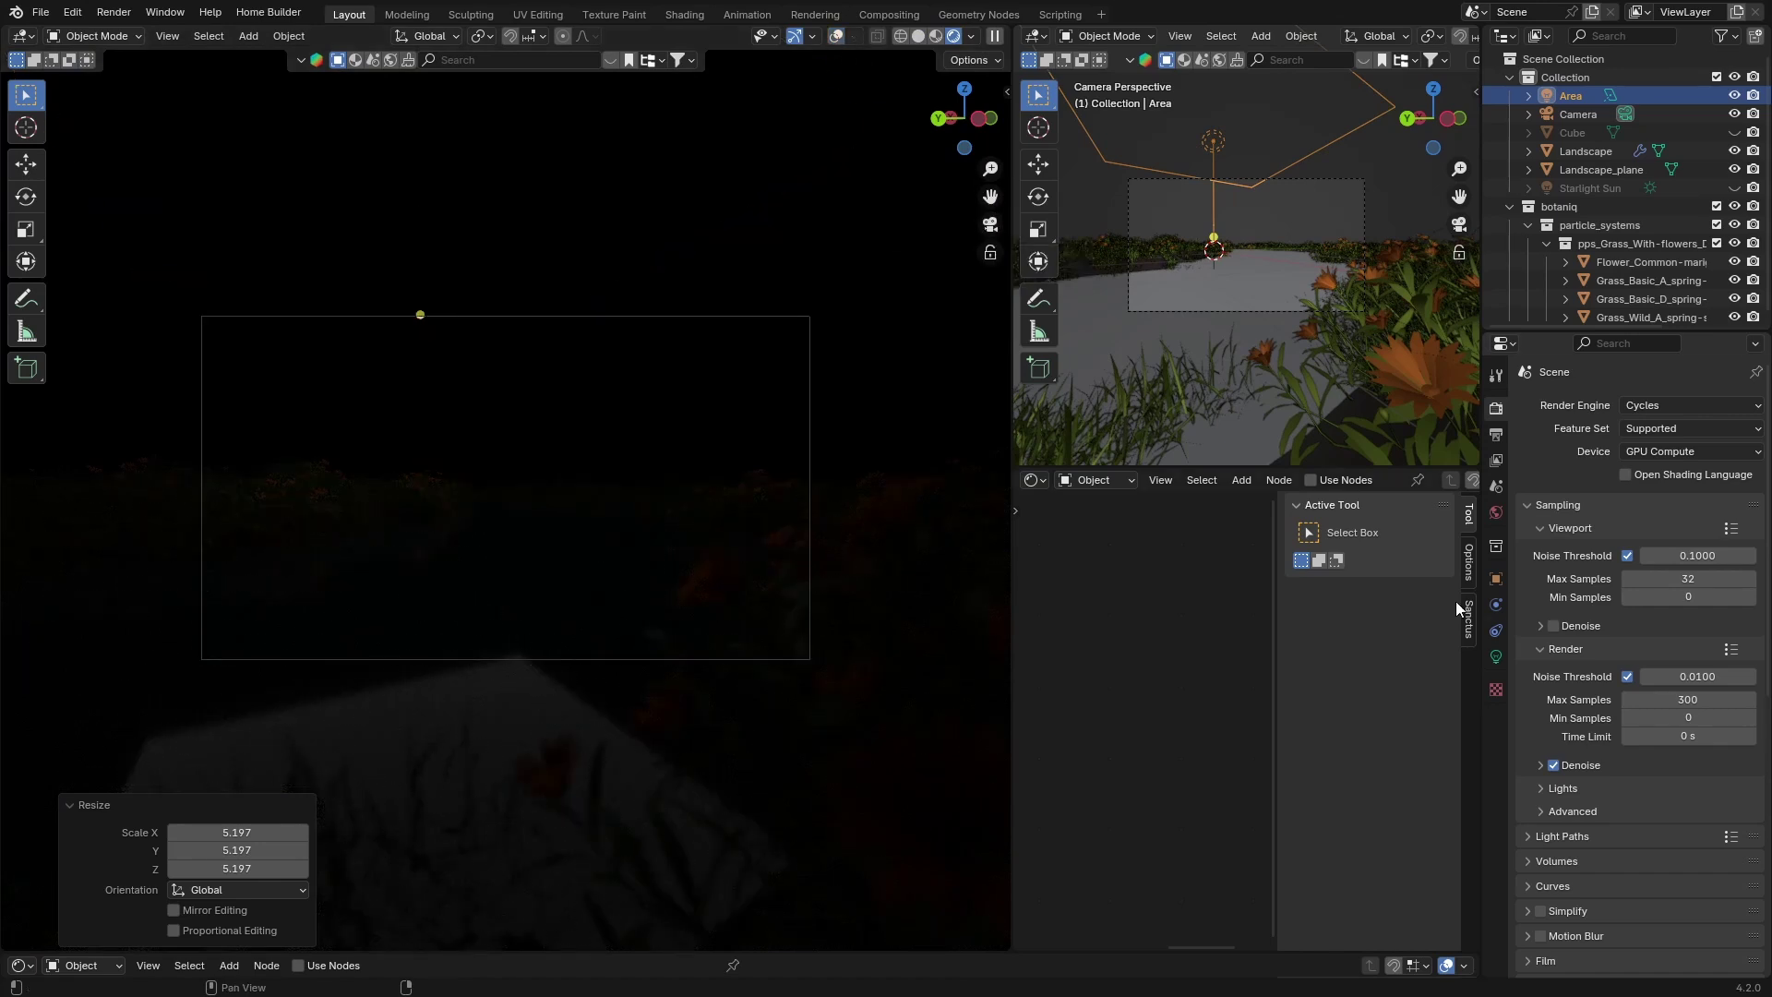
pyautogui.click(1496, 656)
pyautogui.click(1673, 531)
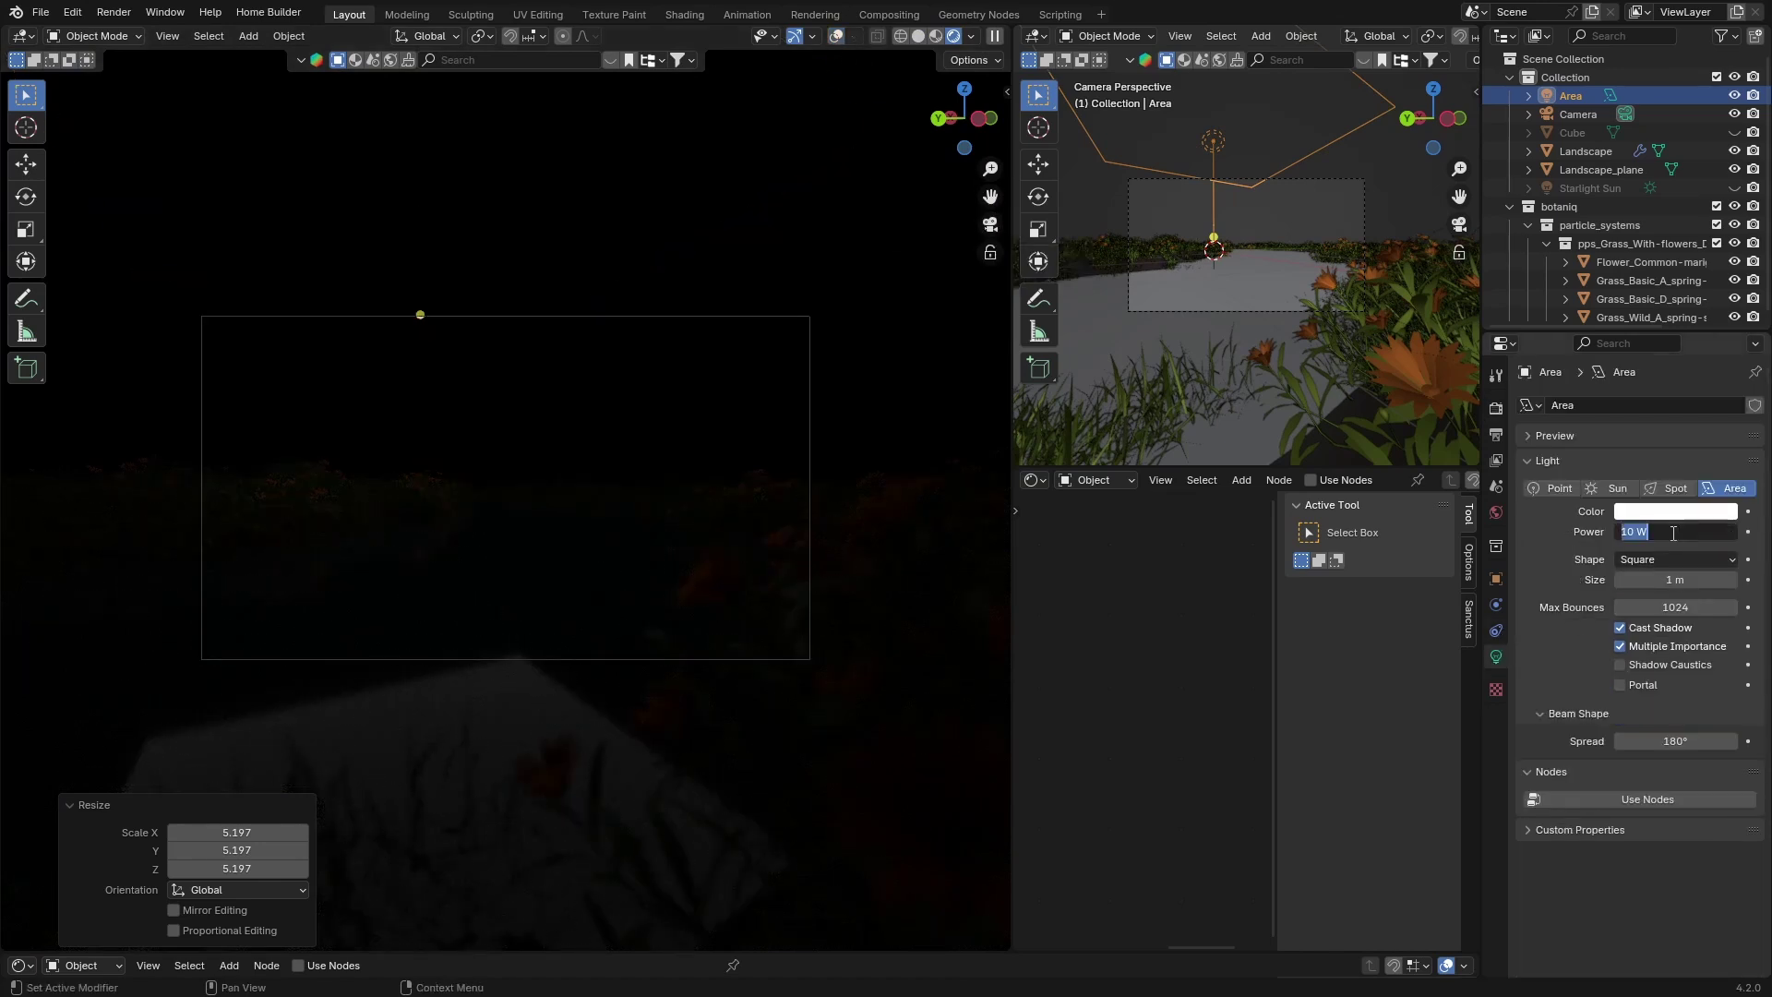
pyautogui.write('10000')
pyautogui.press('Return')
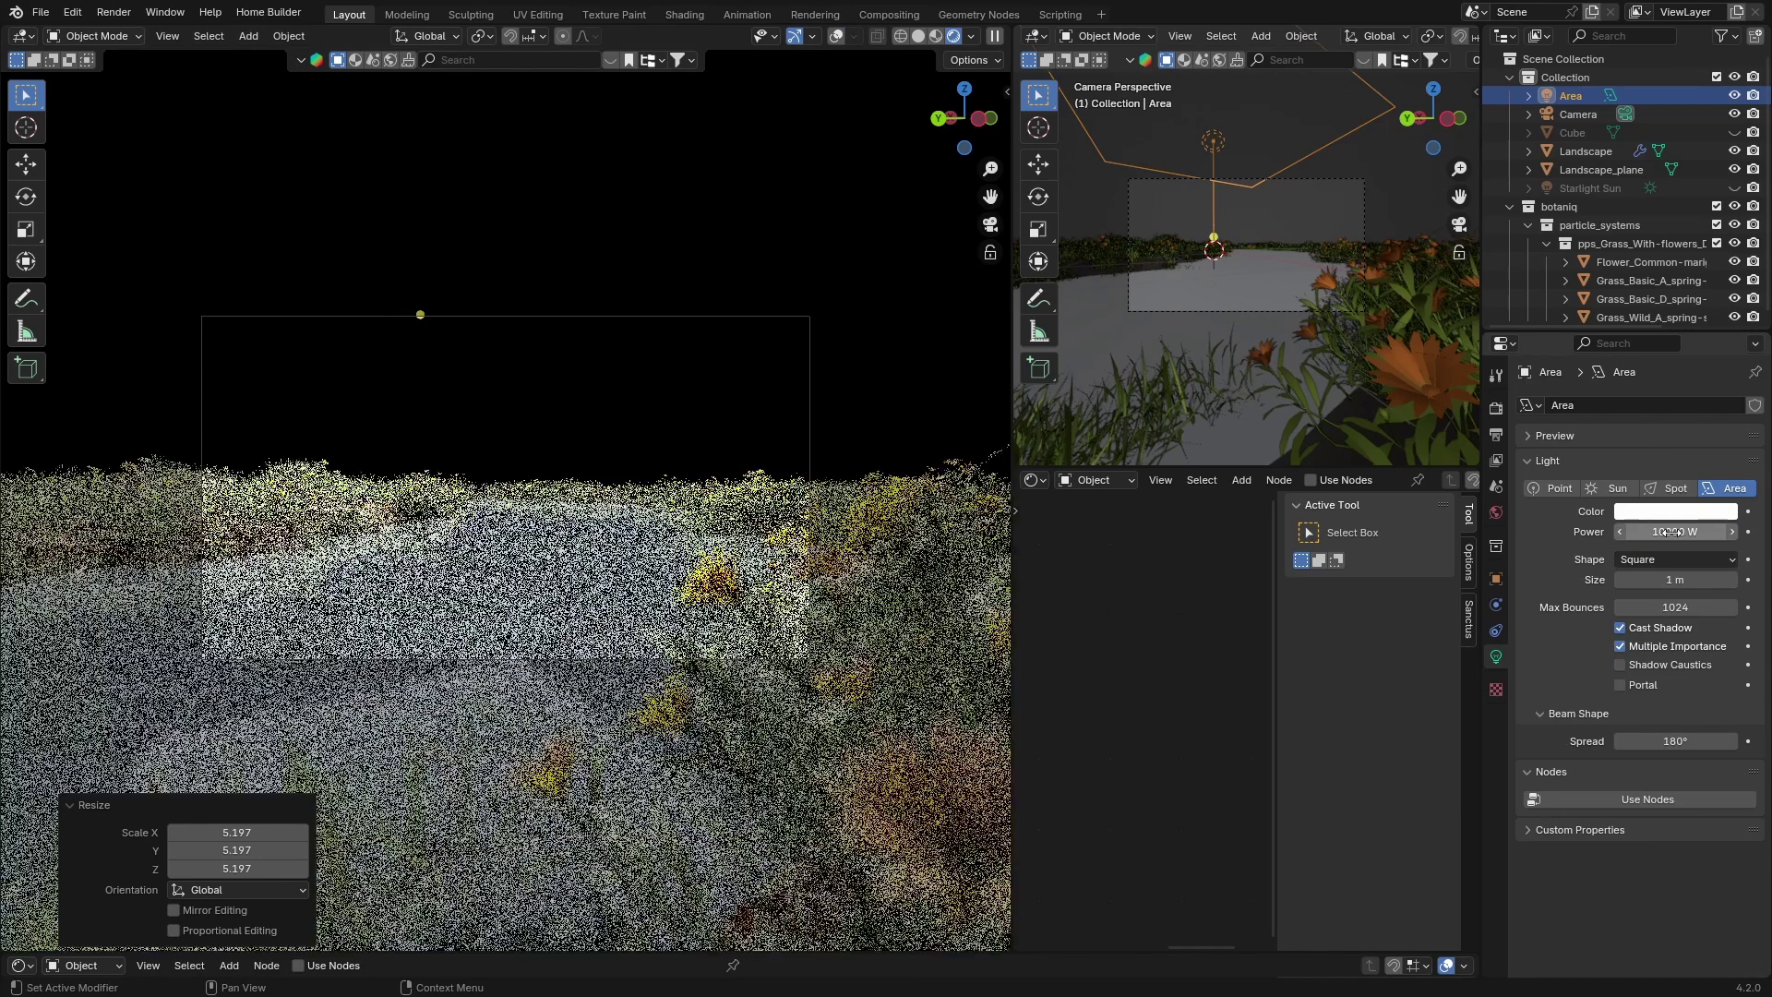
pyautogui.click(1673, 531)
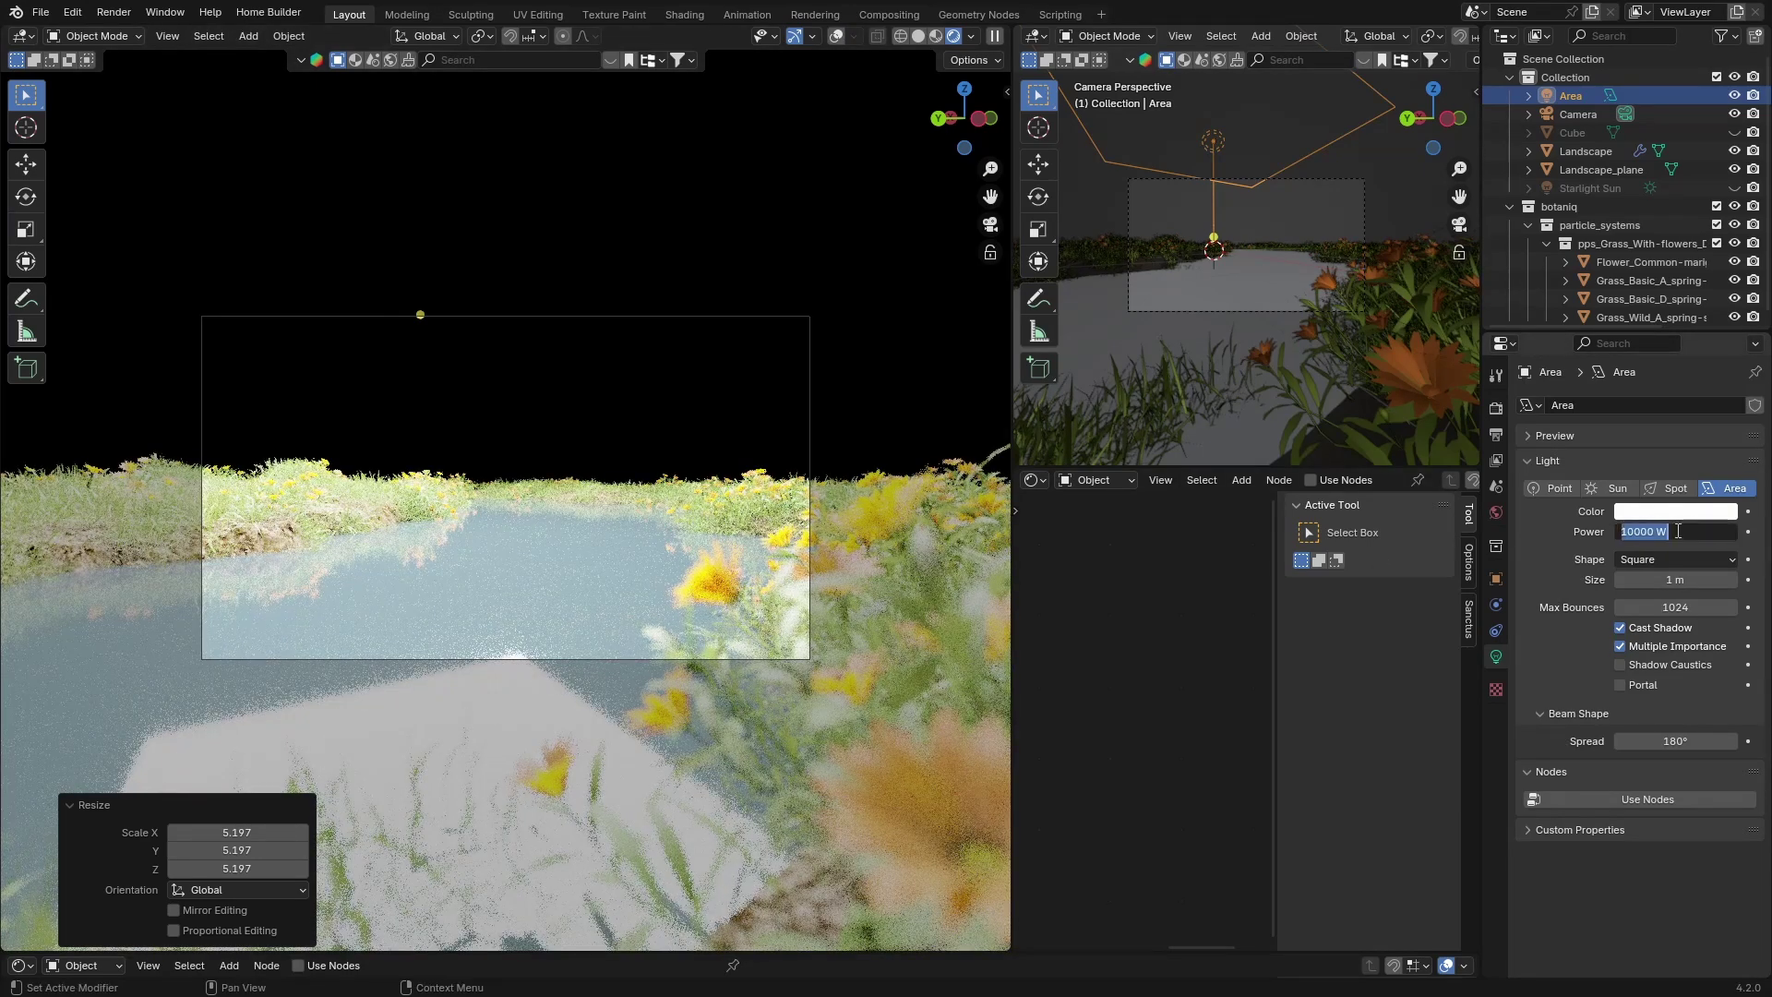
pyautogui.write('500')
pyautogui.press('Return')
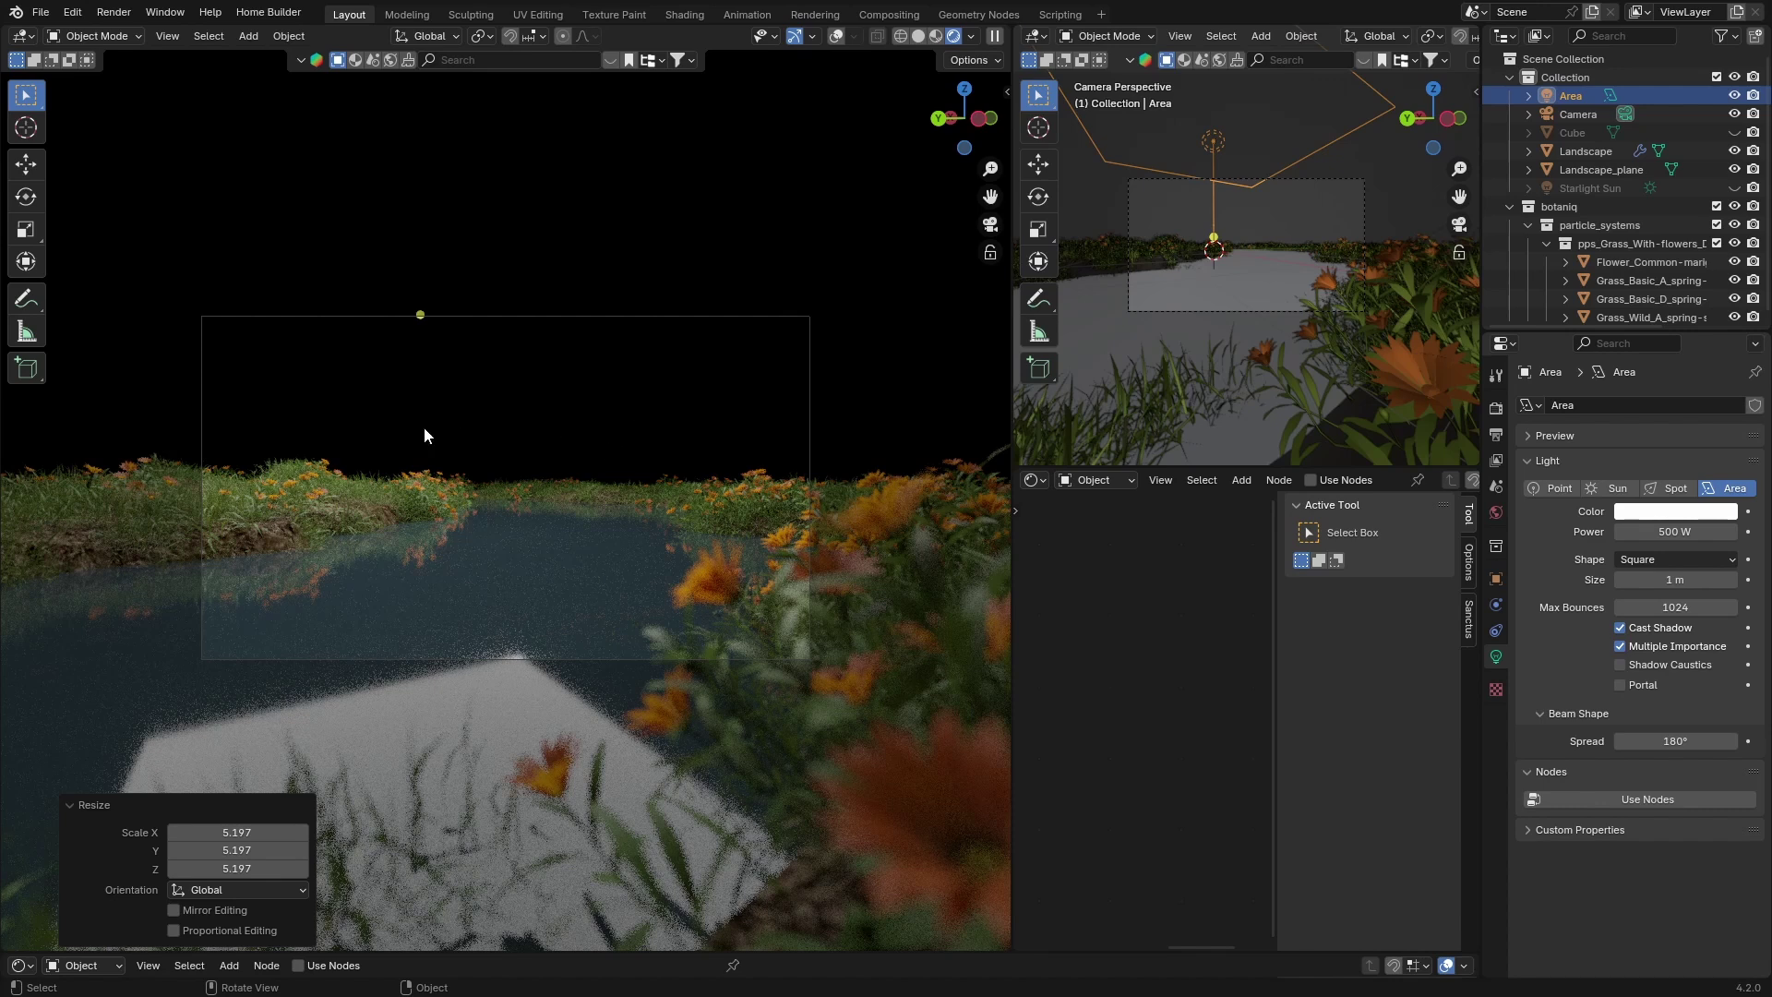
# Open raytrace.blend from the Scenes folder
pyautogui.click(41, 16)
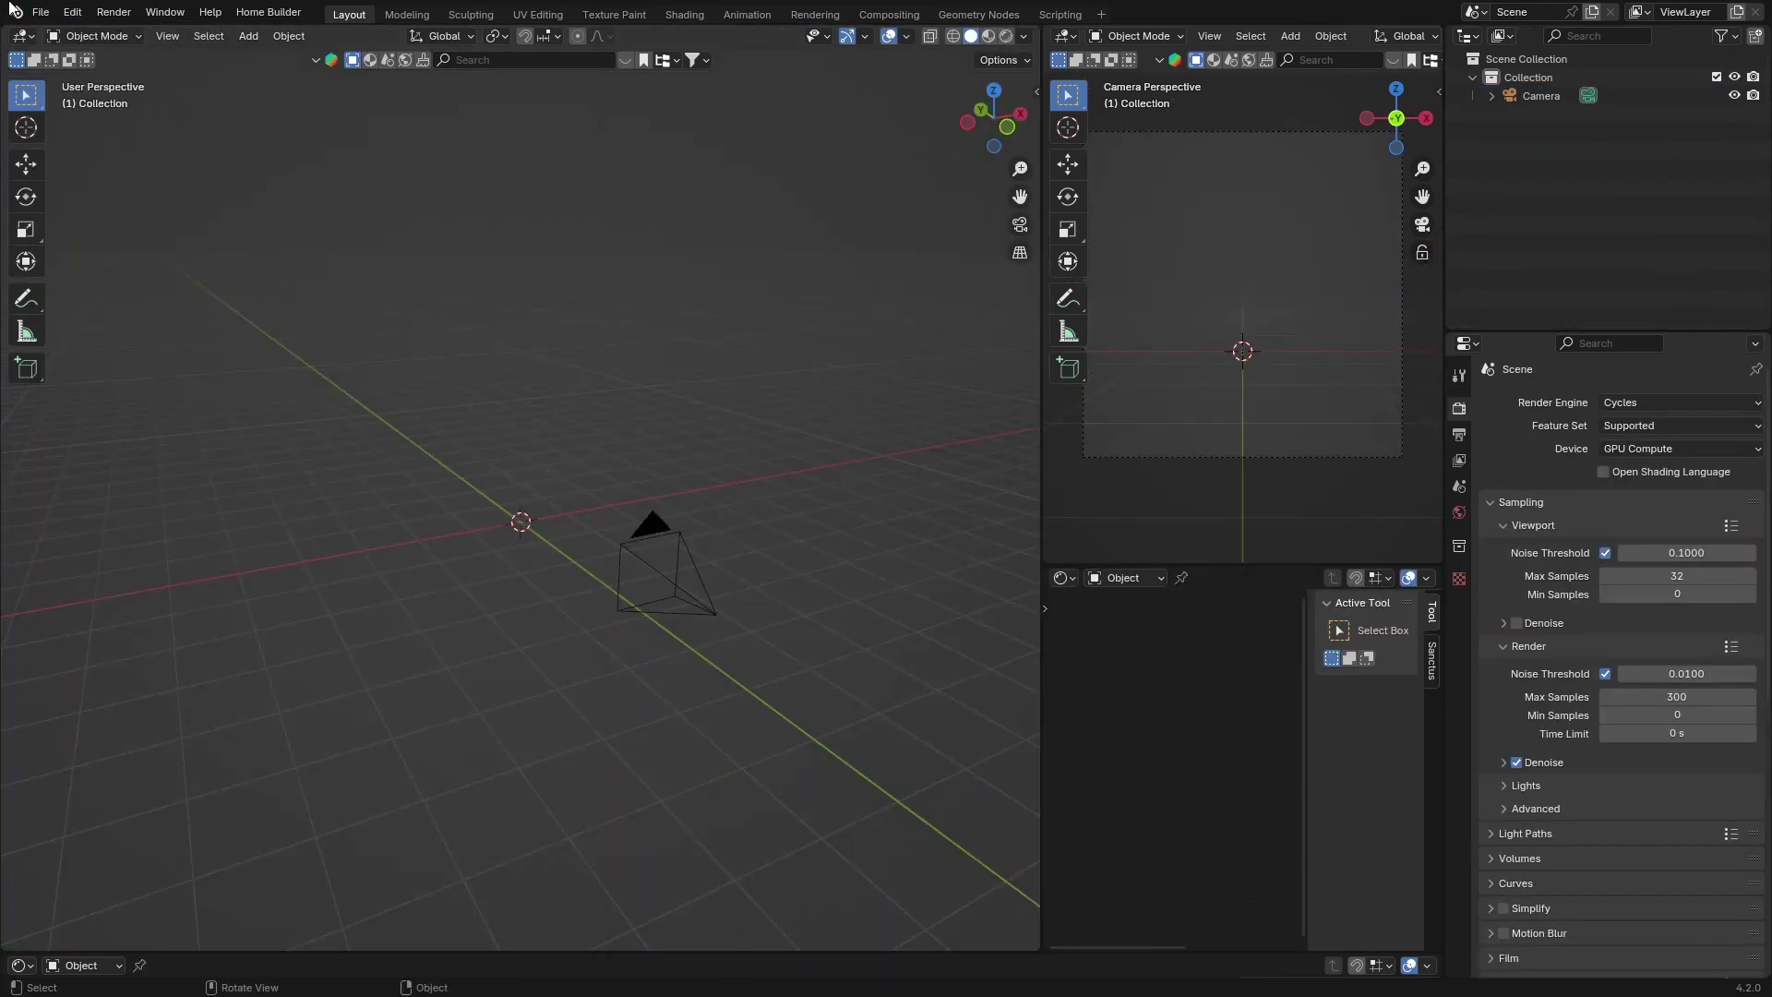
pyautogui.click(42, 14)
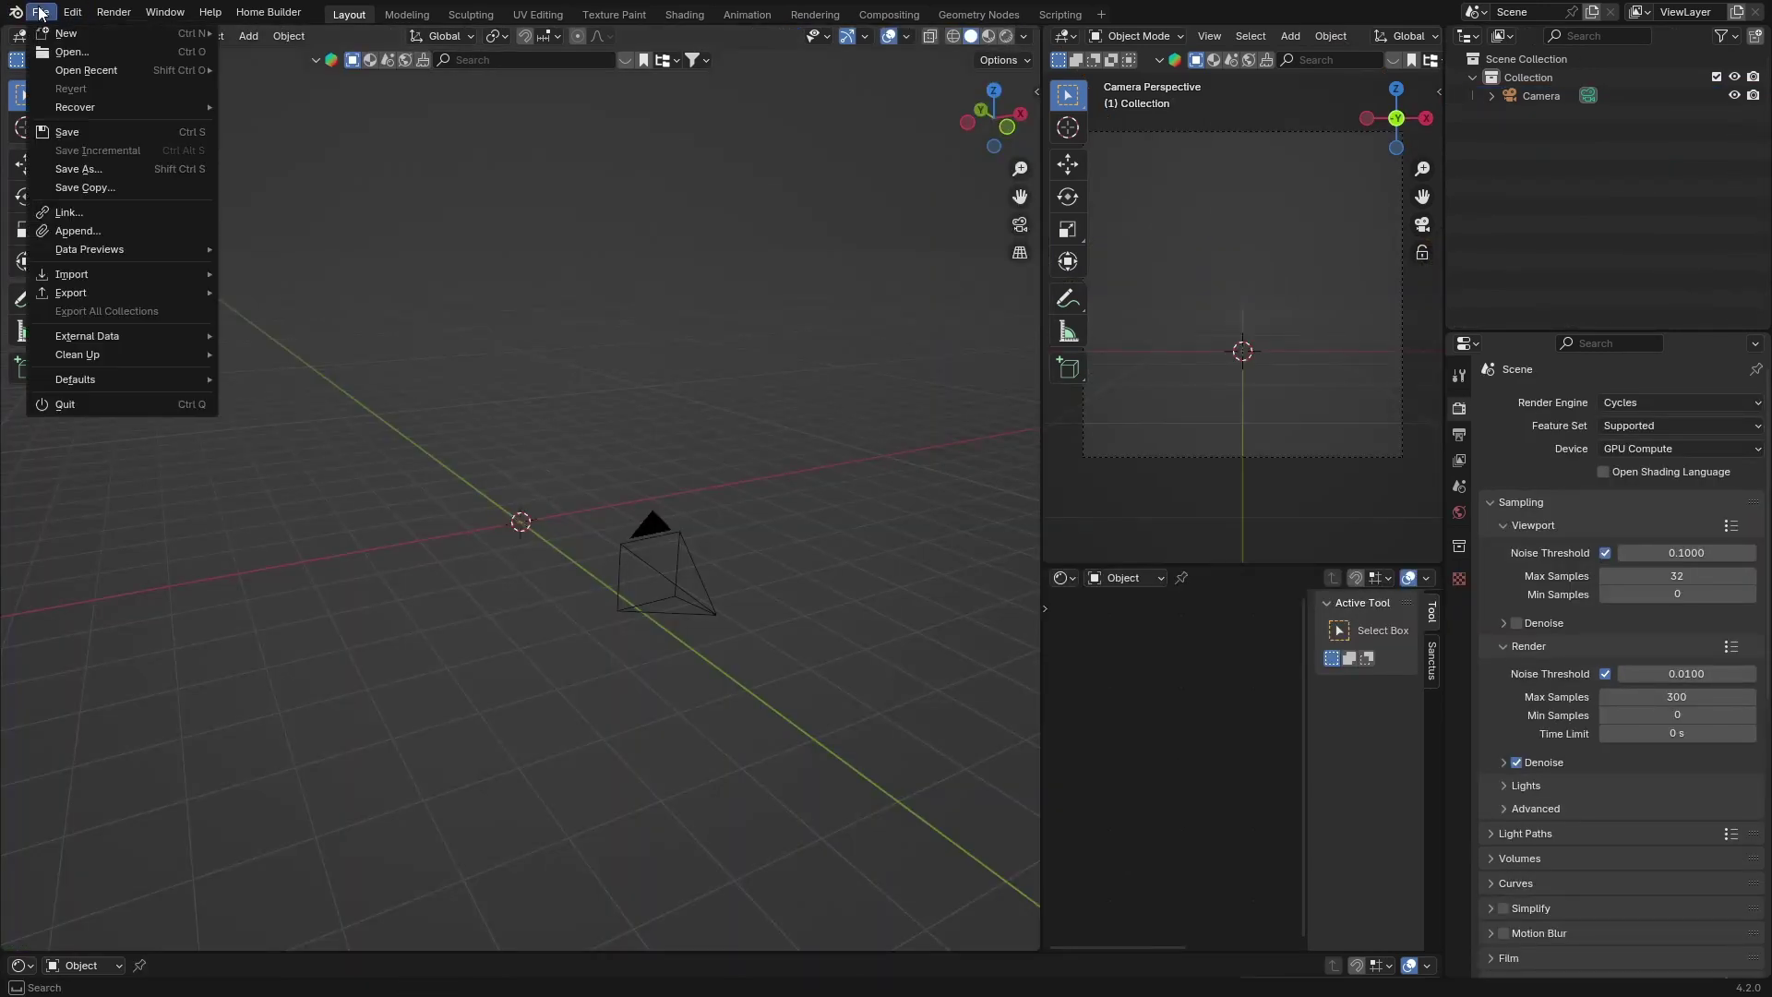
pyautogui.click(52, 51)
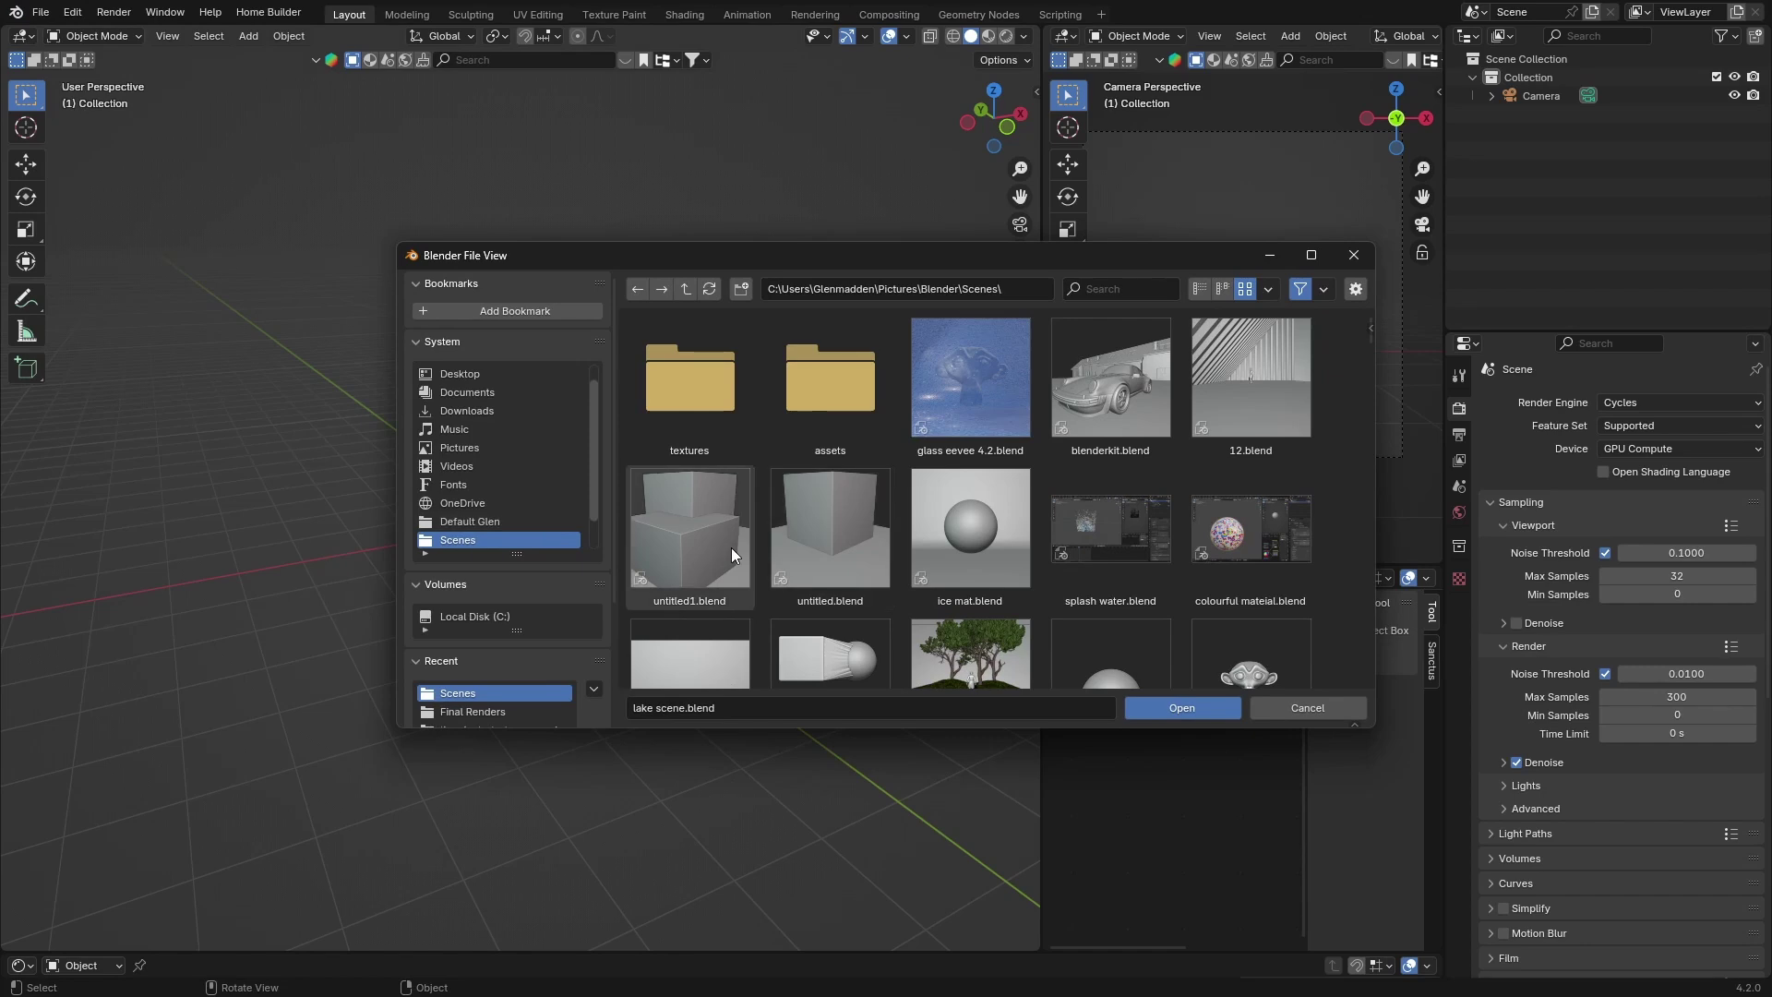
pyautogui.scroll(-3, 672, 598)
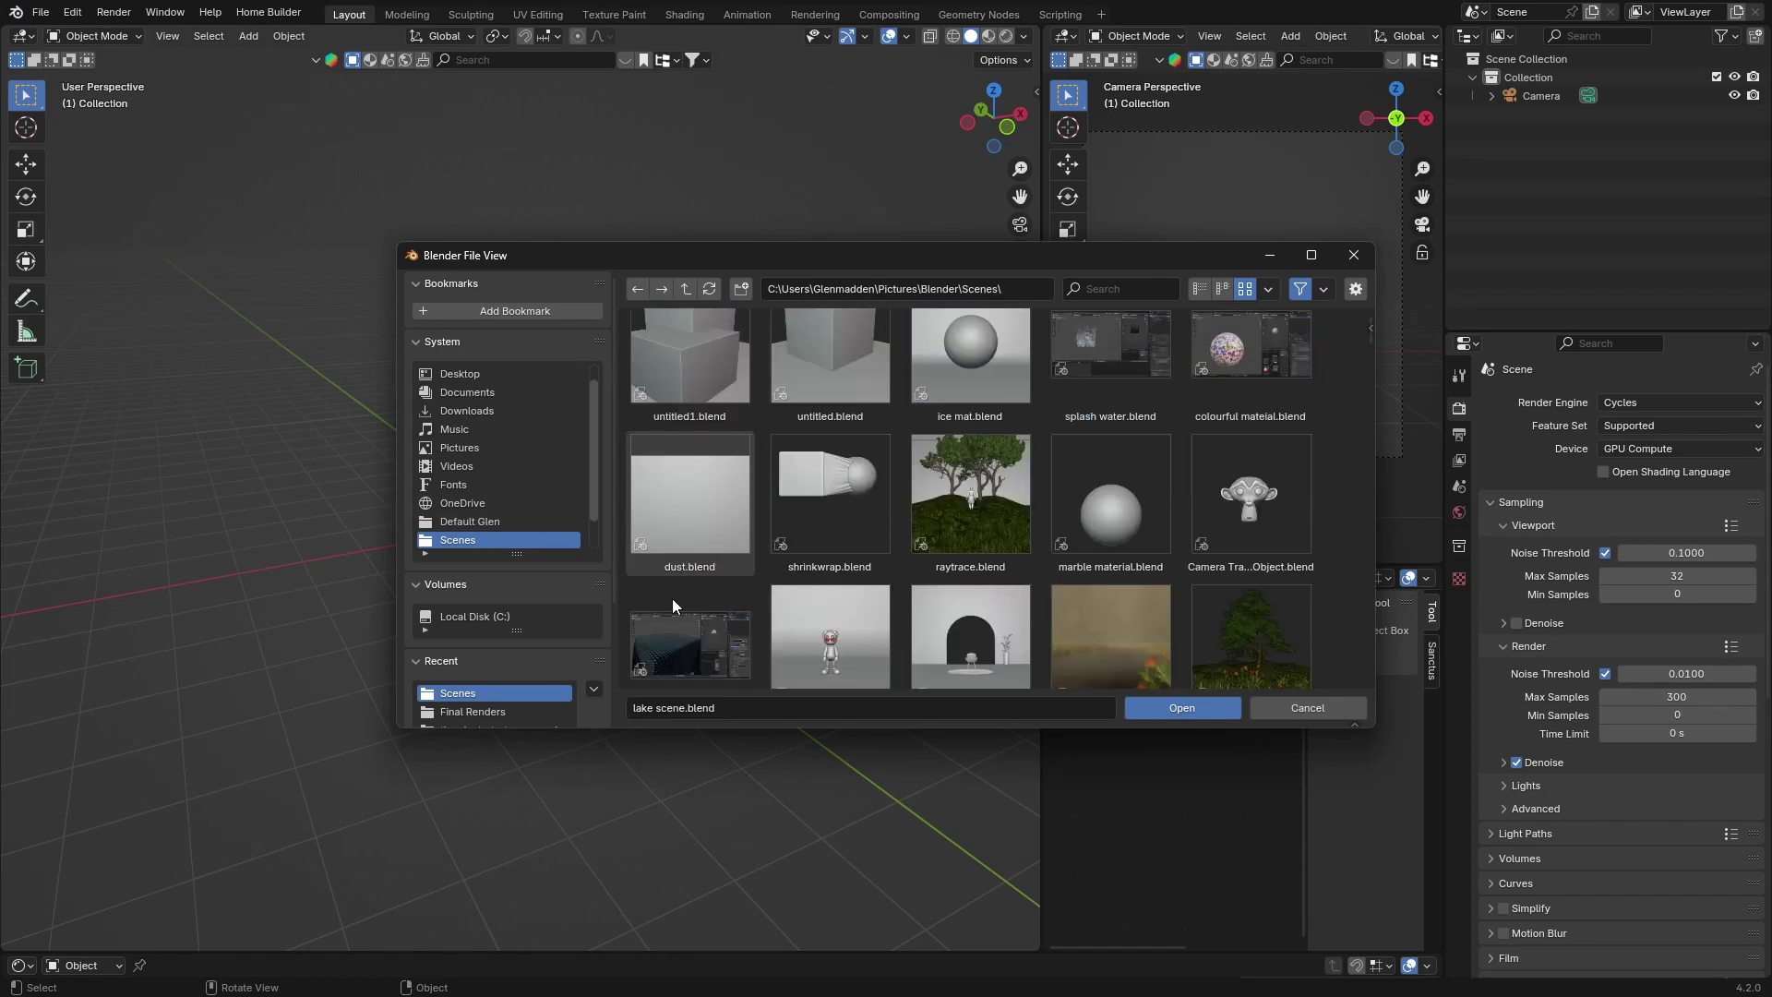
pyautogui.click(969, 503)
pyautogui.click(1166, 703)
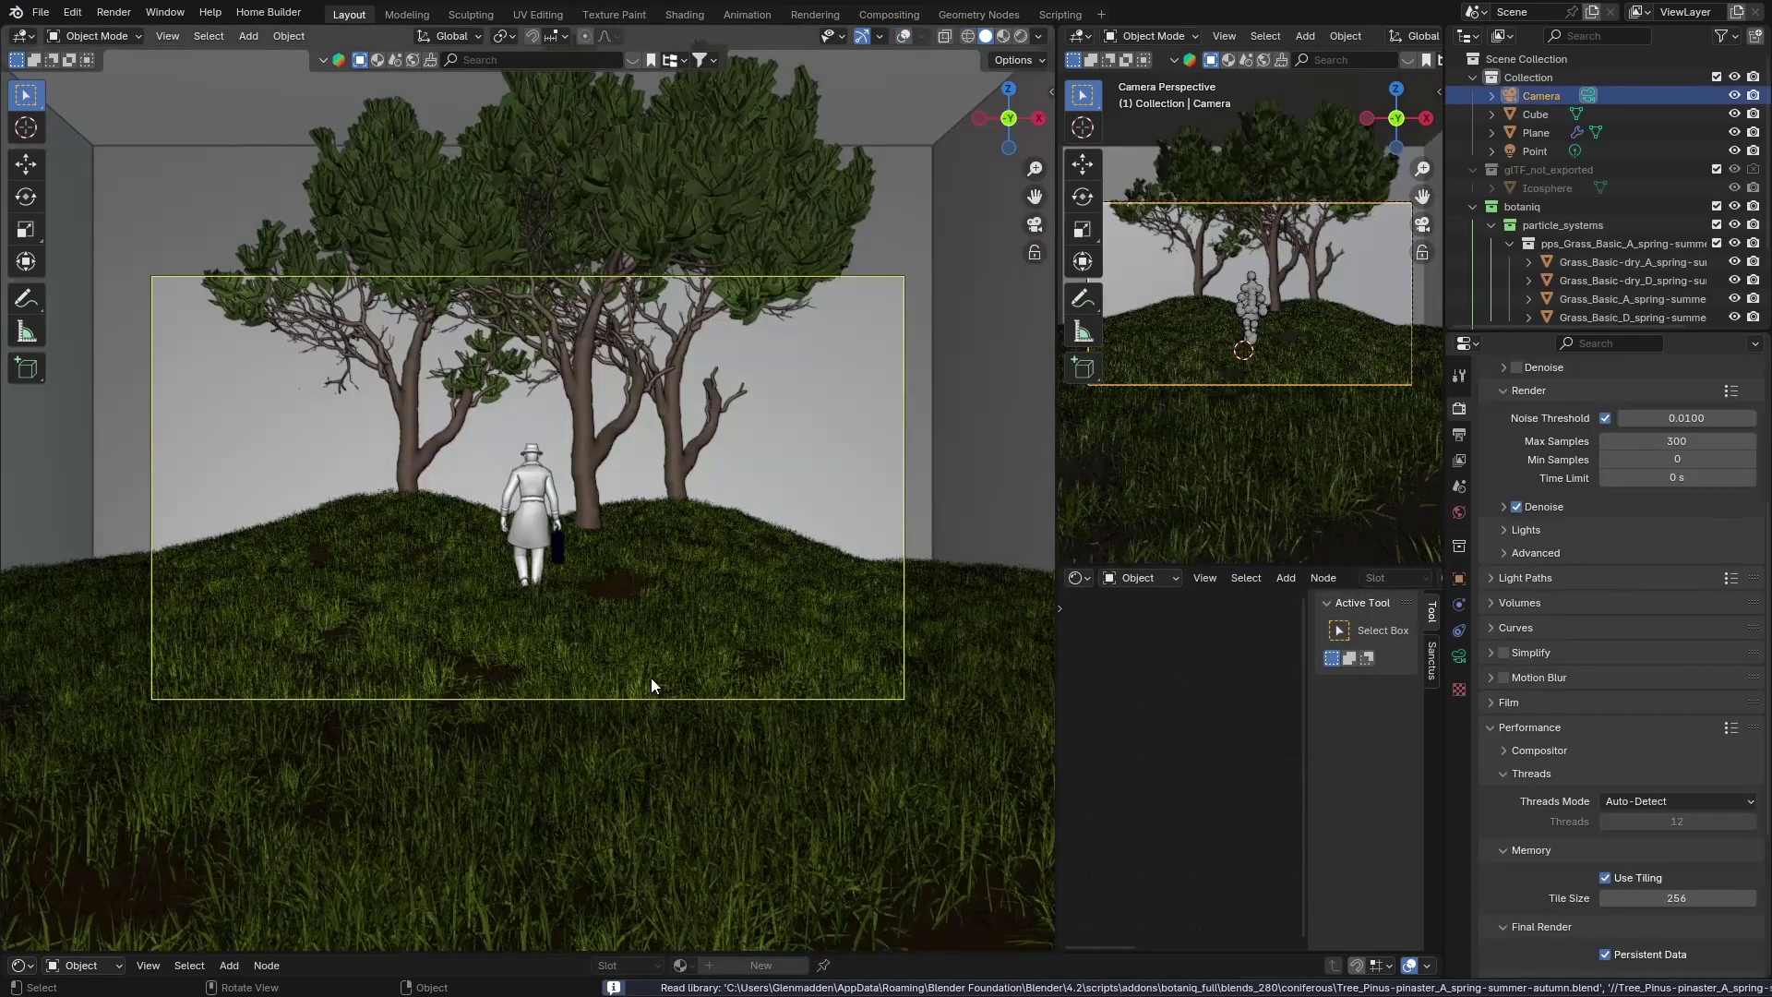
# Switch the left viewport to Rendered shading to show teal light shafts behind the figure
pyautogui.click(1015, 36)
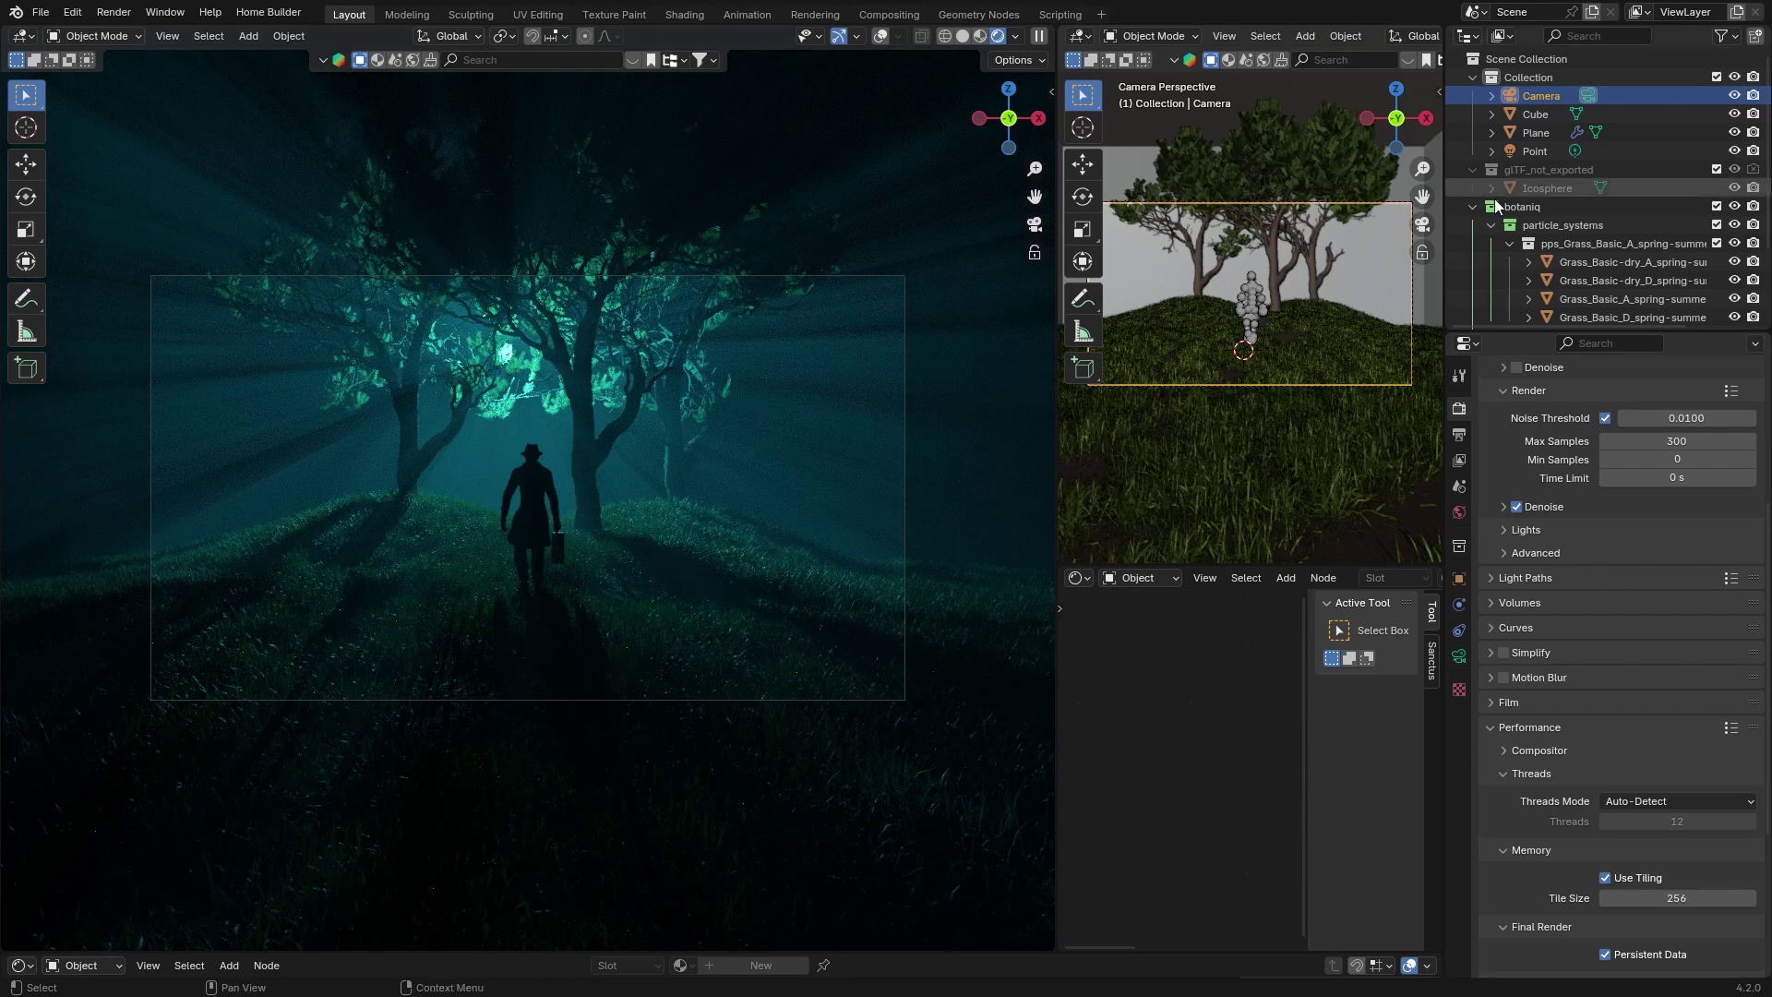
# Select Sketchfab_model in the Outliner and scale the character up so it looms among the trees
pyautogui.scroll(-3, 1537, 208)
pyautogui.click(1535, 310)
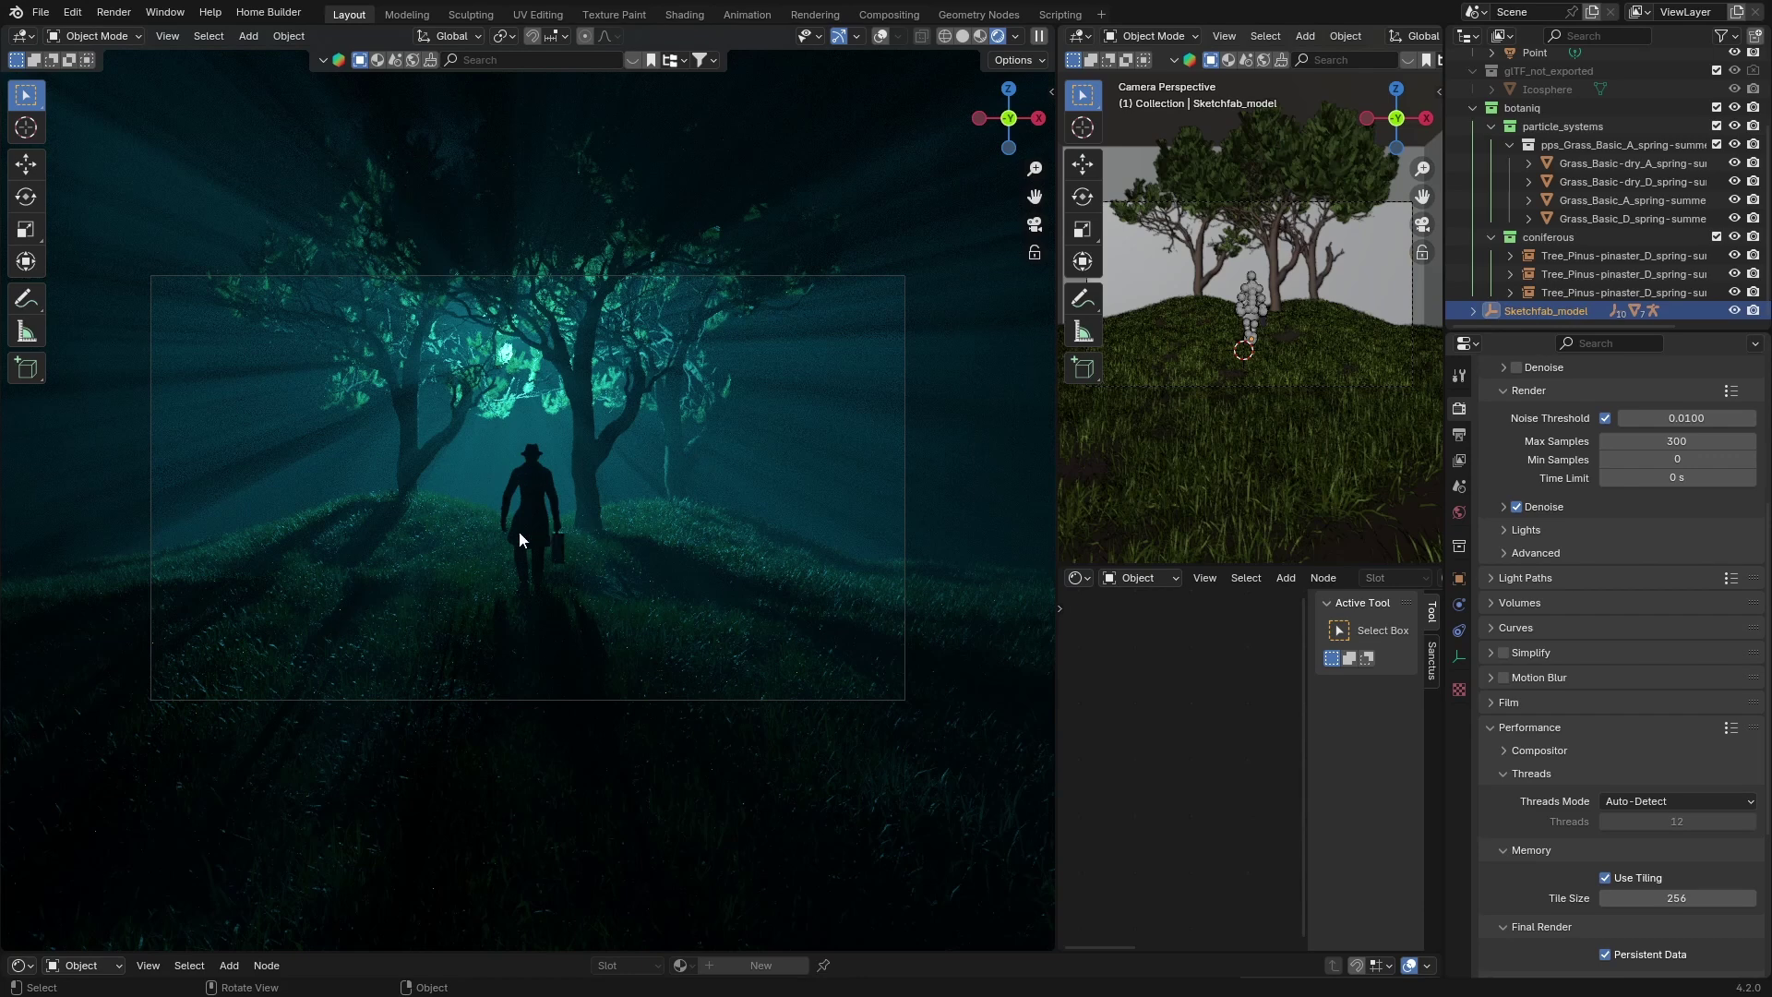
pyautogui.press('s')
pyautogui.click(528, 461)
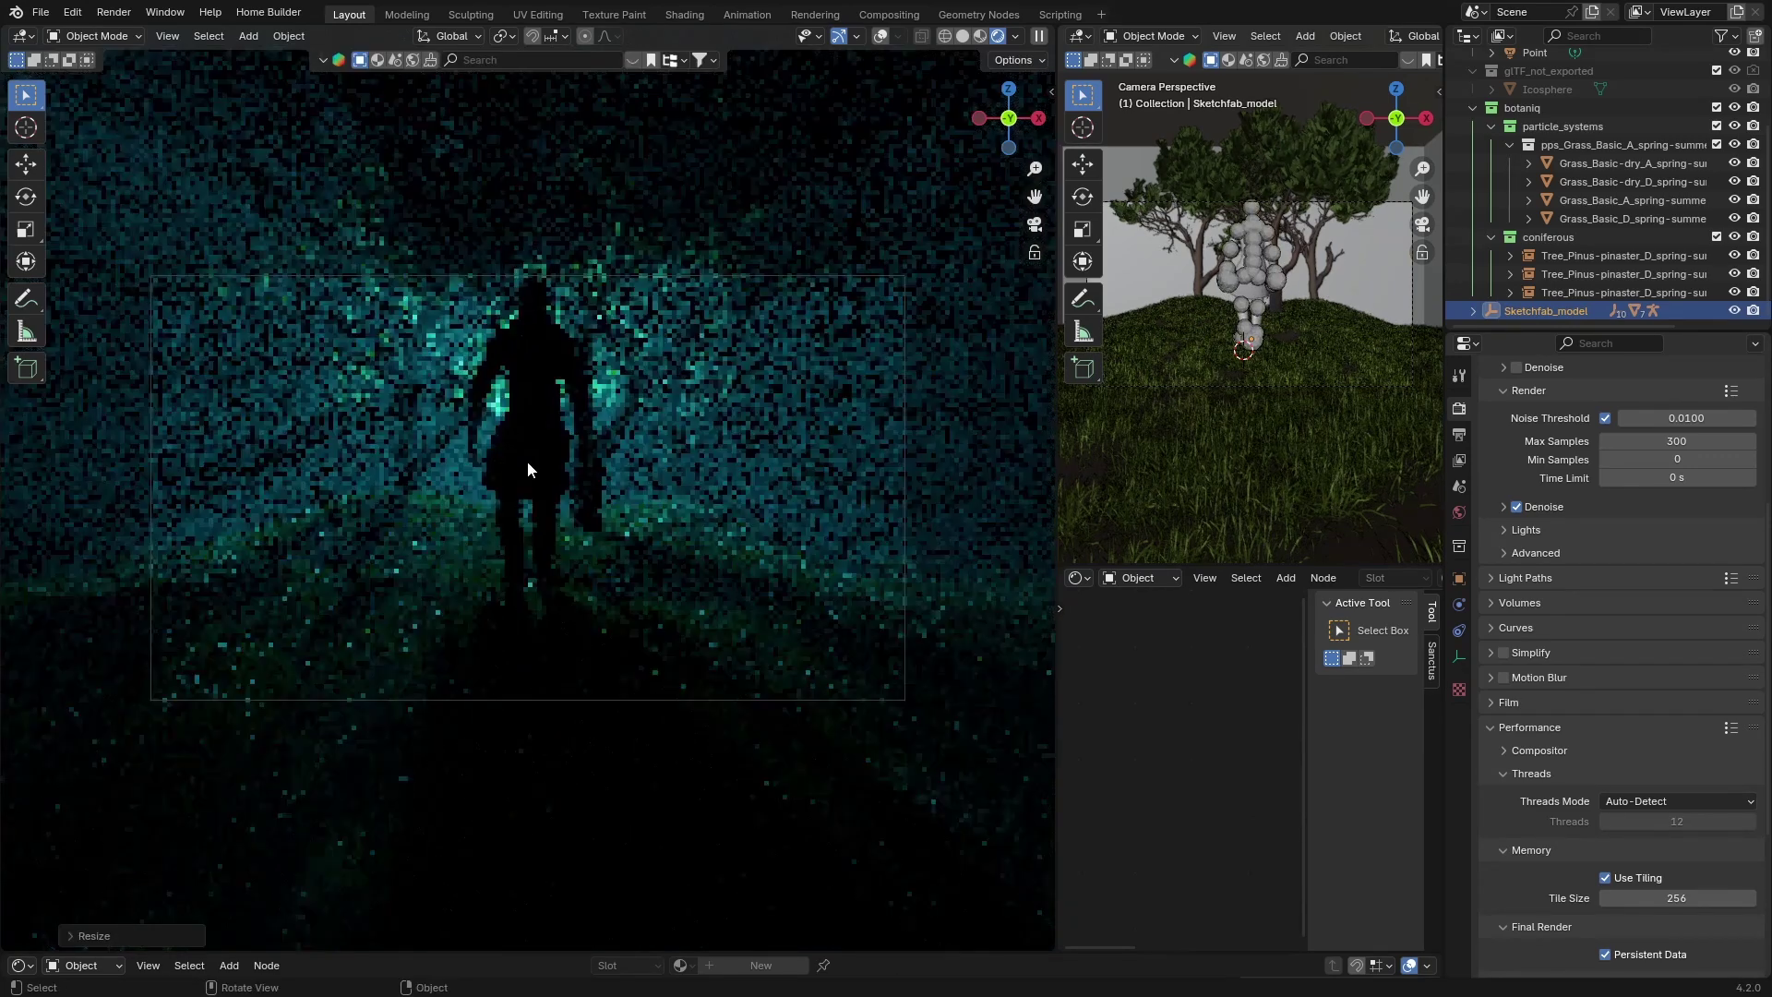